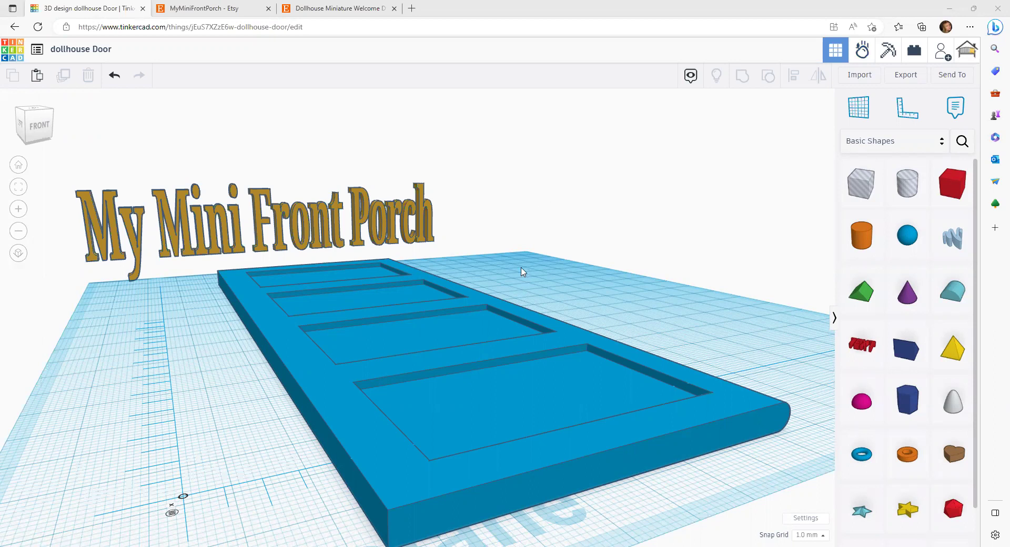
- Examine the dollhouse door model from several angles and the red front door photo in the Etsy listing
right_drag(523, 272, 499, 355)
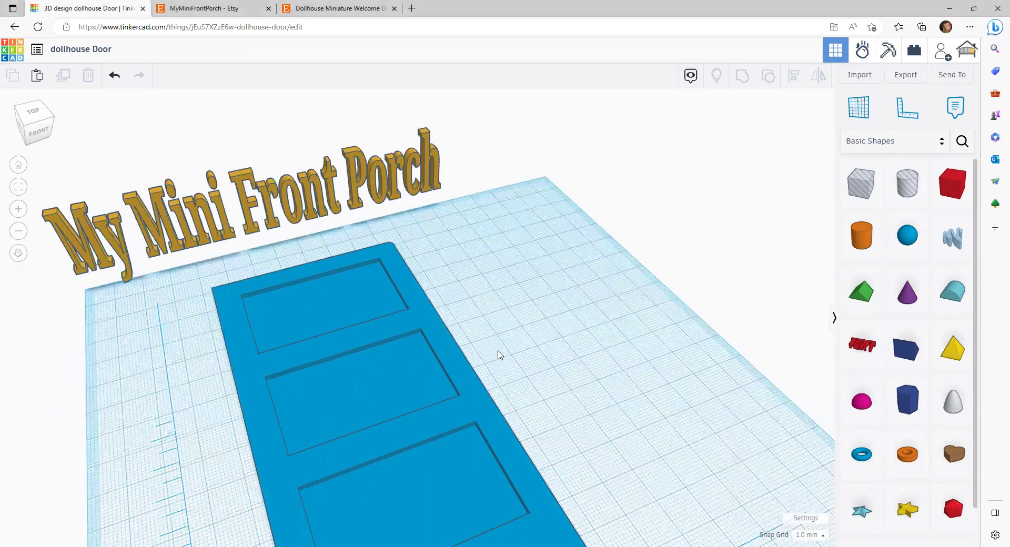
middle_drag(506, 311, 510, 269)
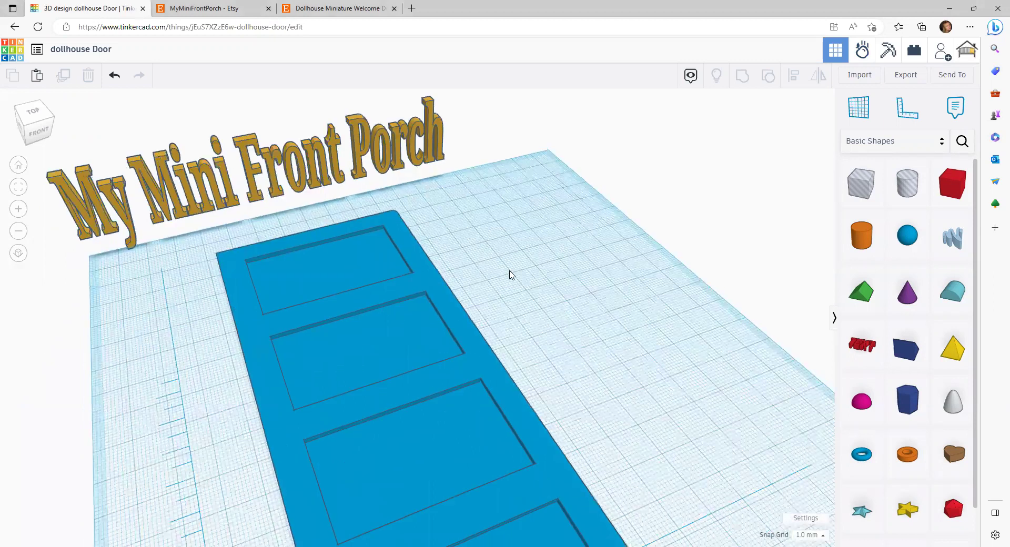
middle_drag(310, 46, 313, 13)
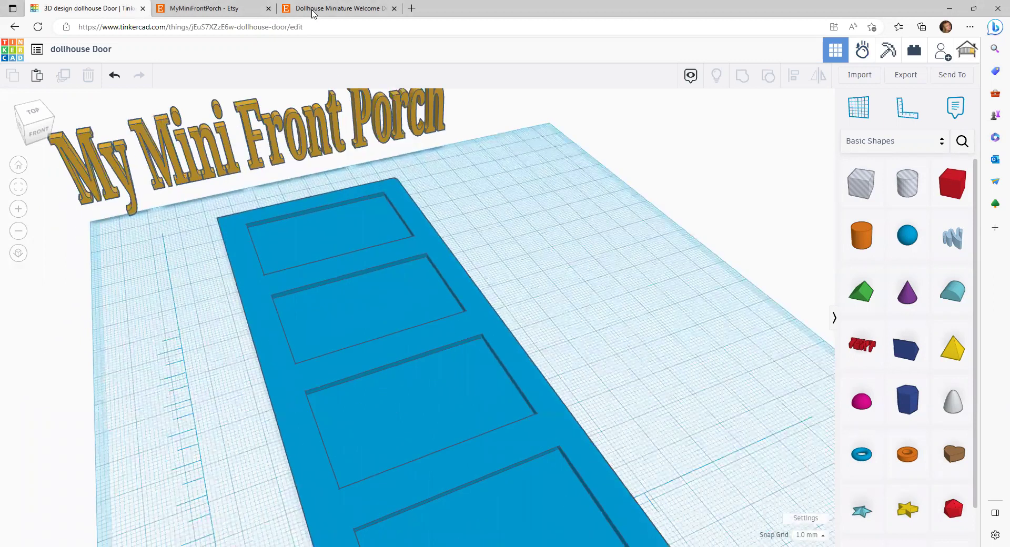
click(313, 13)
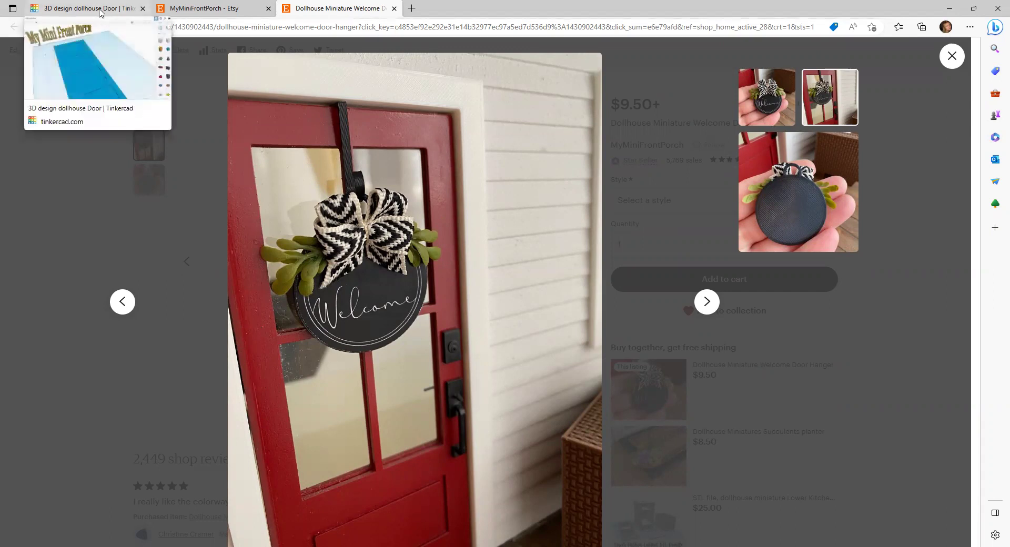
click(100, 12)
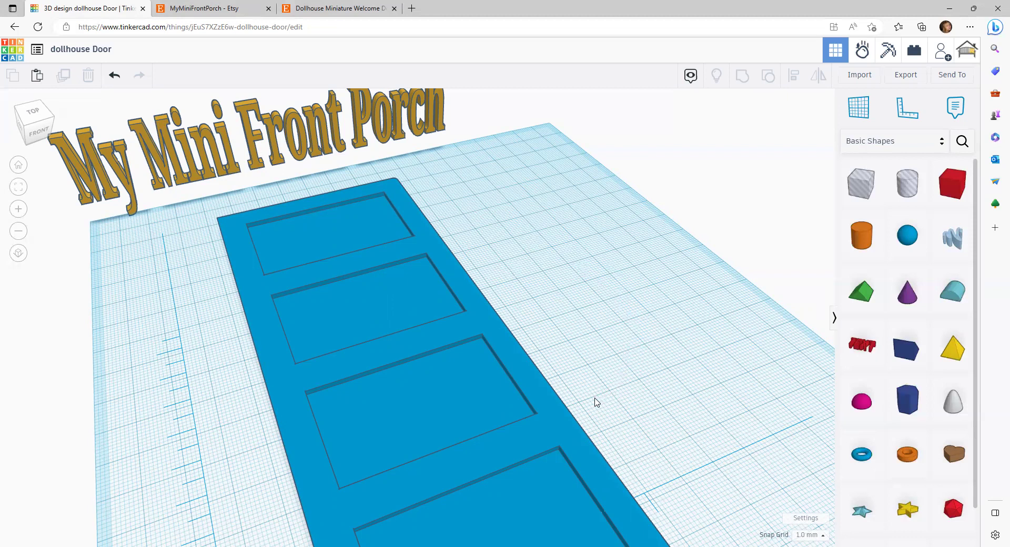
right_drag(594, 404, 555, 368)
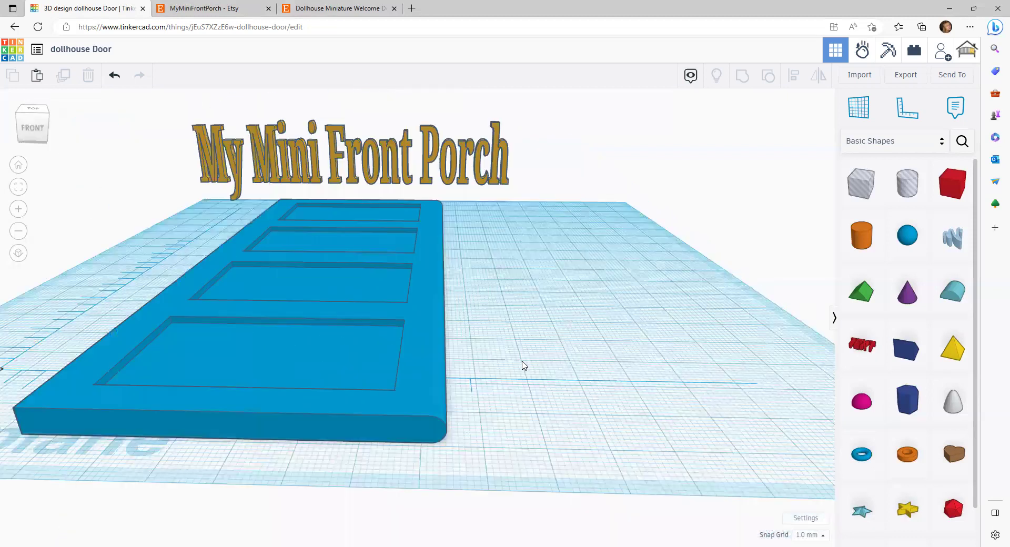
right_drag(509, 370, 366, 370)
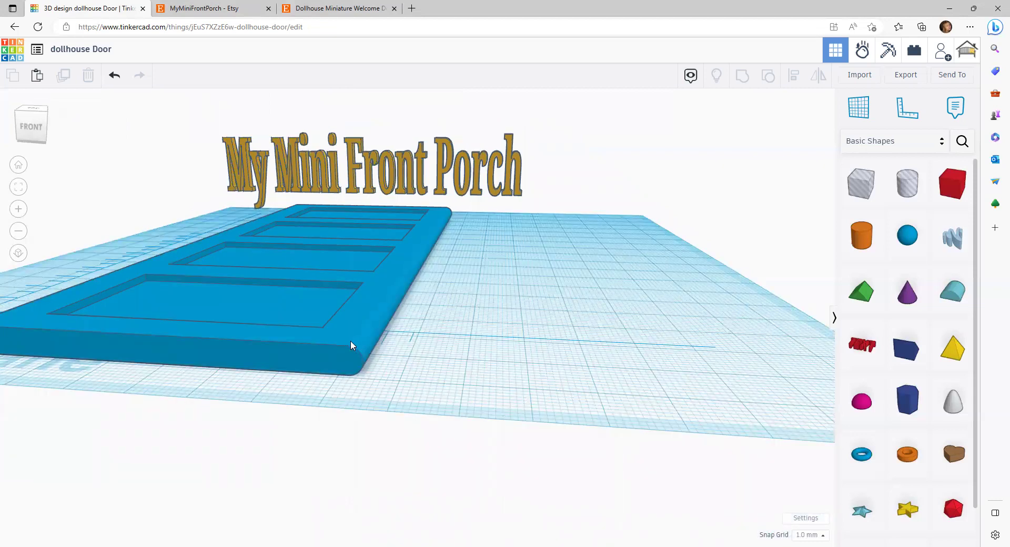
right_drag(298, 348, 616, 290)
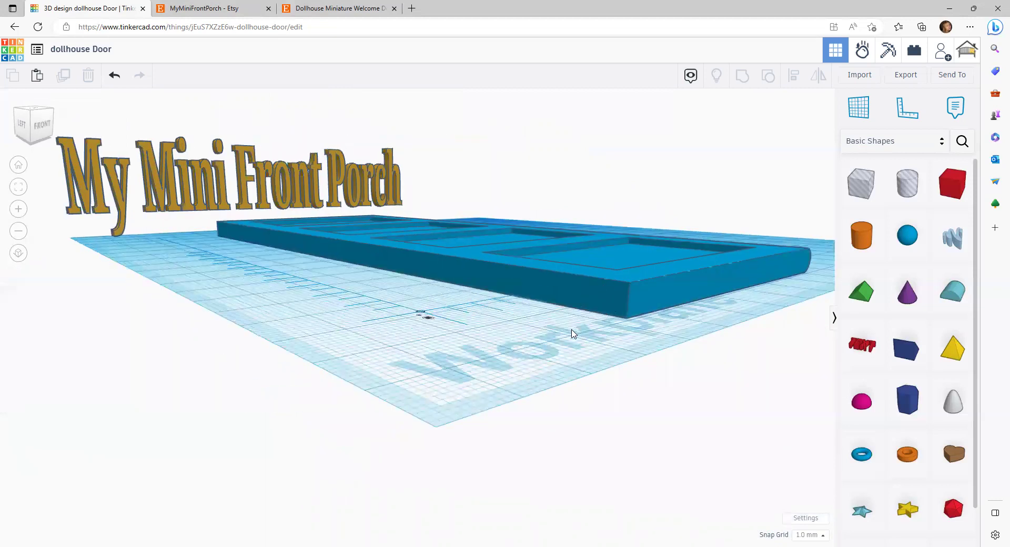
right_drag(570, 333, 477, 360)
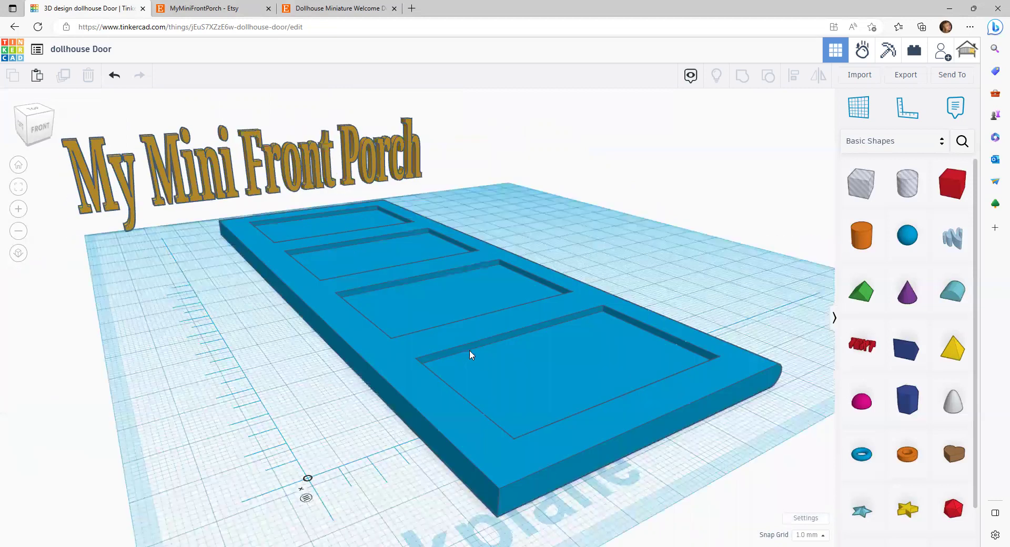
- Move the blue door sideways across the workplane, away from the ruler, leaving an empty area beside it
drag(470, 350, 737, 323)
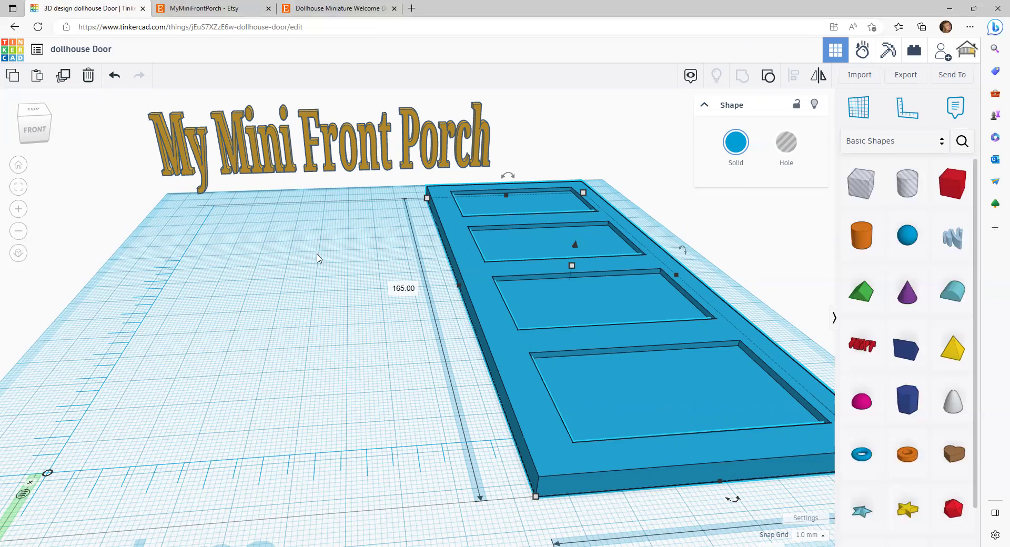
scroll(322, 260, up, 1)
scroll(341, 268, up, 1)
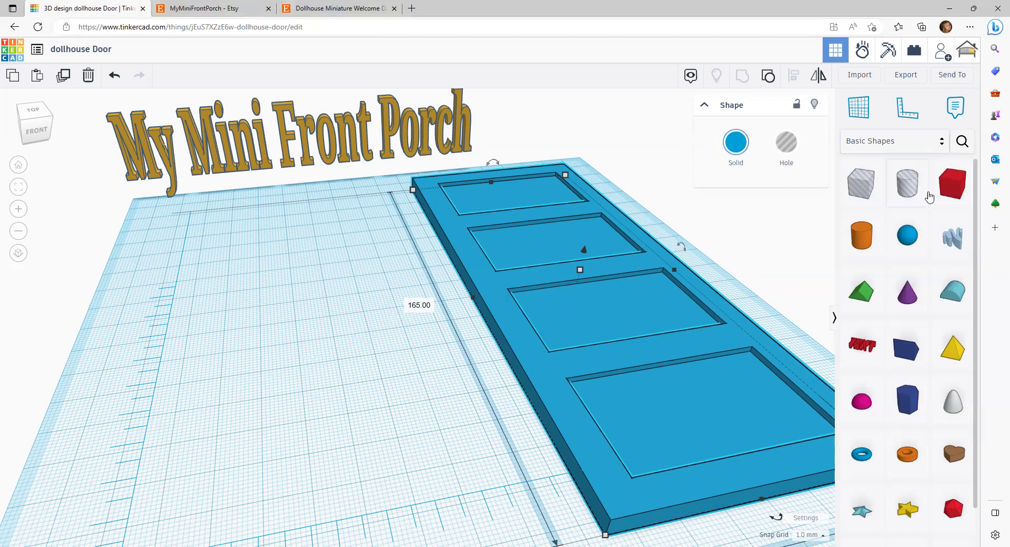
- Add a box 10 mm high on the empty area beside the door and turn it into a hole
click(436, 312)
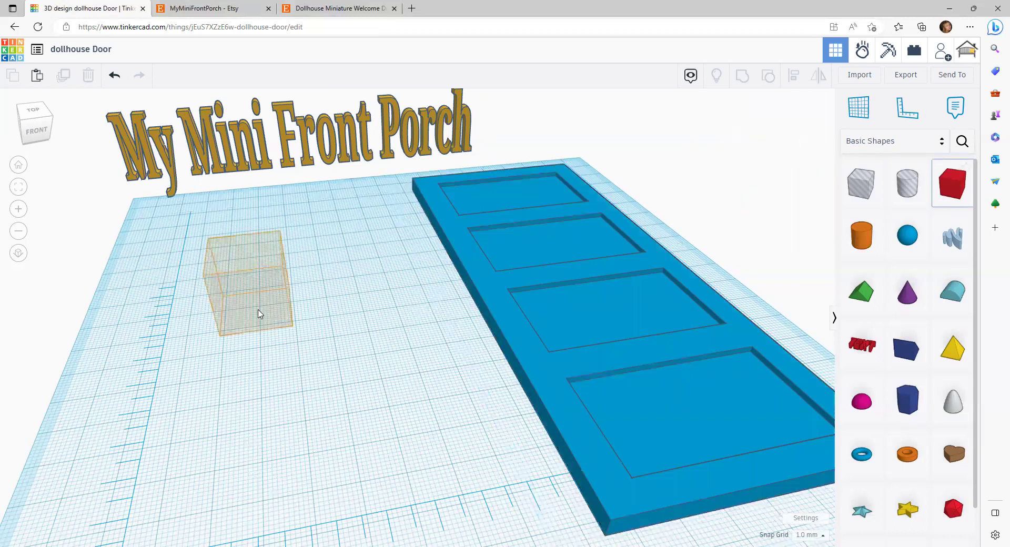
click(257, 308)
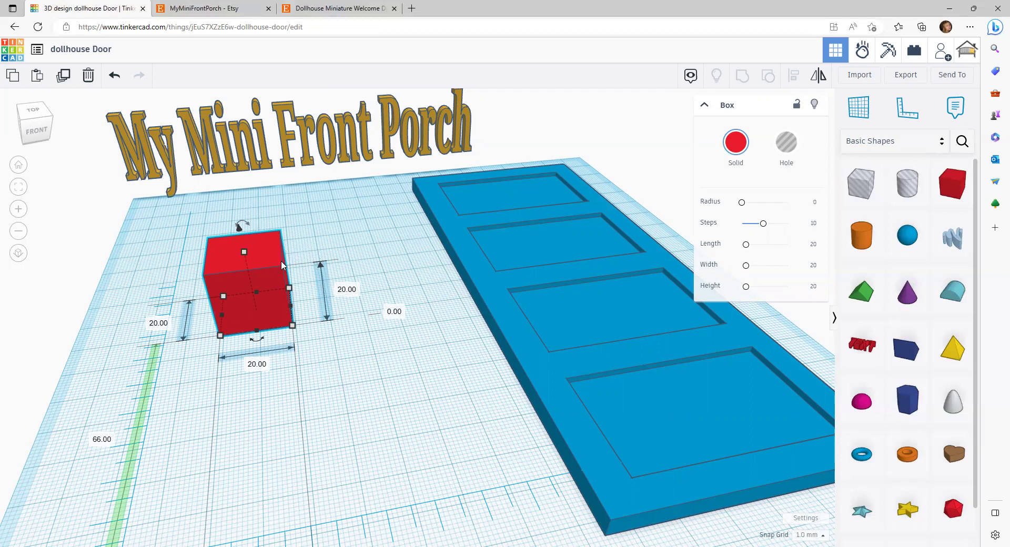
click(345, 289)
text(10)
key(Return)
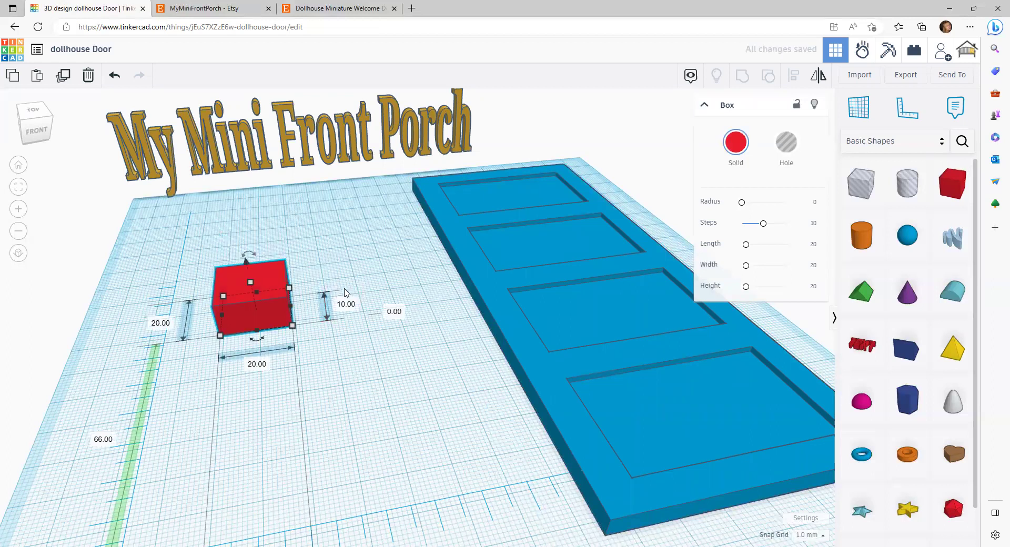
drag(269, 272, 274, 248)
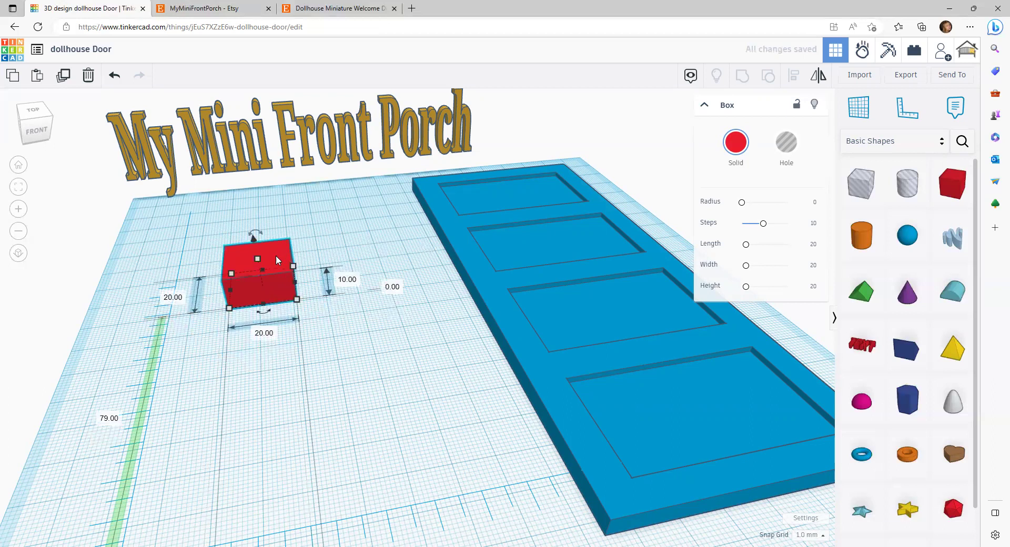
click(788, 148)
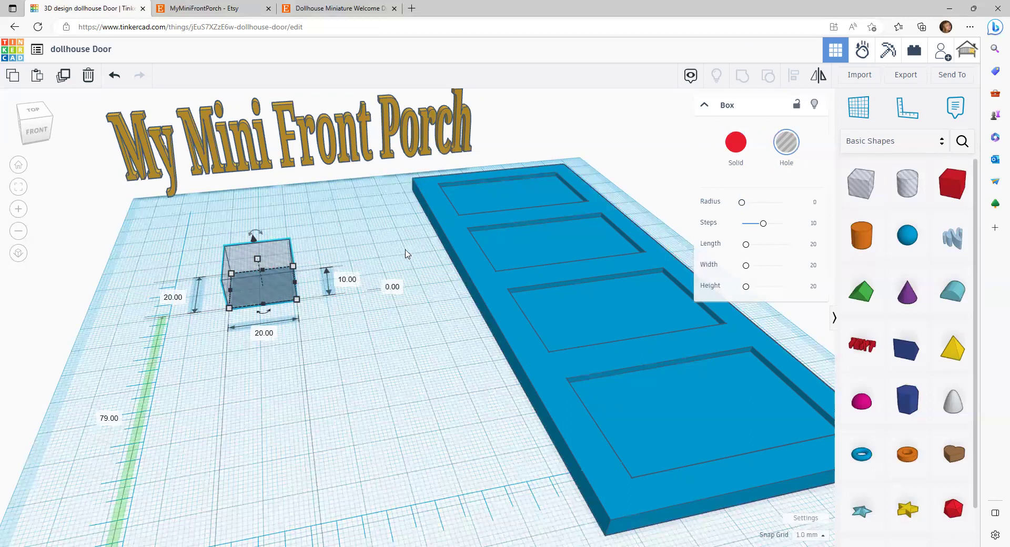
- Check the door's dimensions and set the hole box's length to 166.5 mm
click(476, 249)
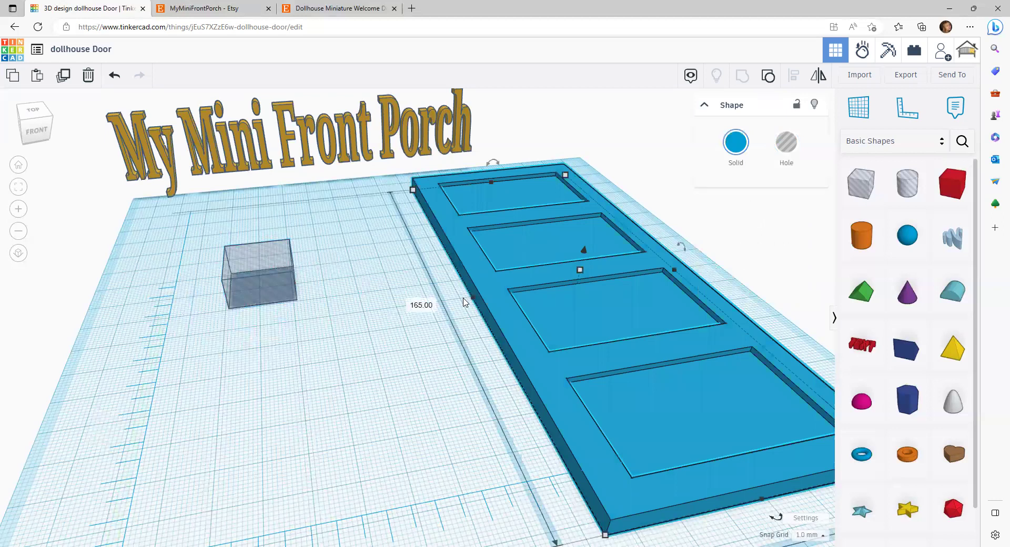
scroll(463, 301, down, 2)
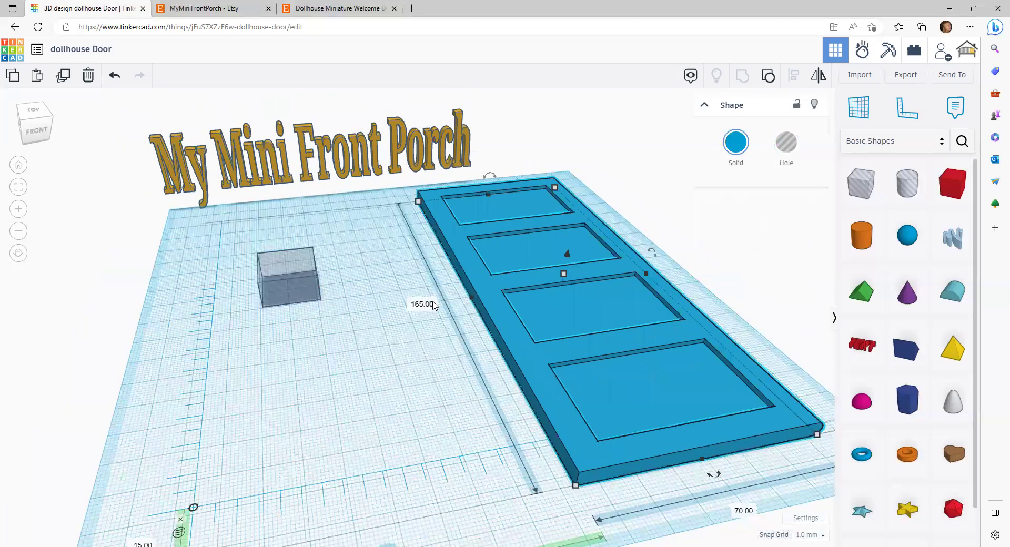
scroll(429, 308, down, 1)
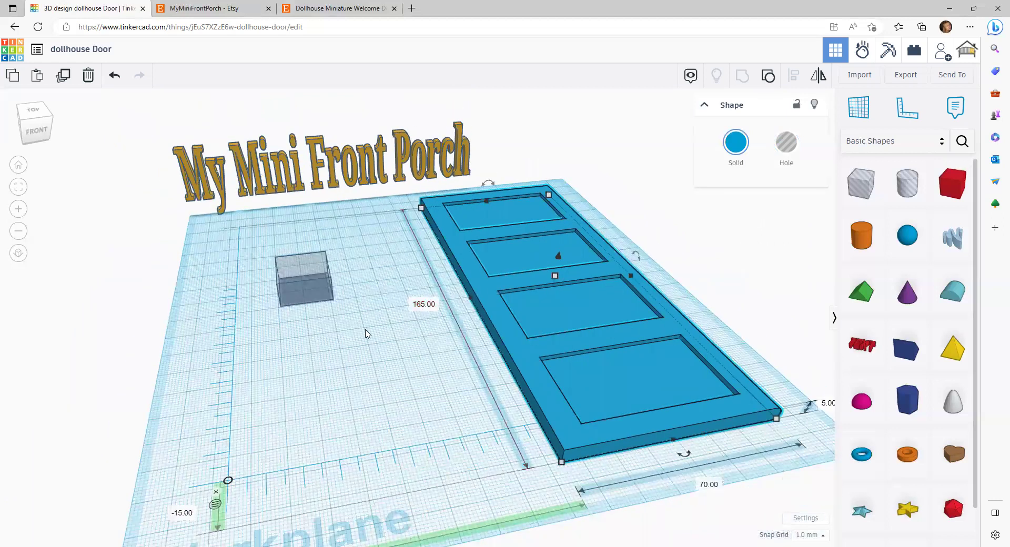
click(316, 279)
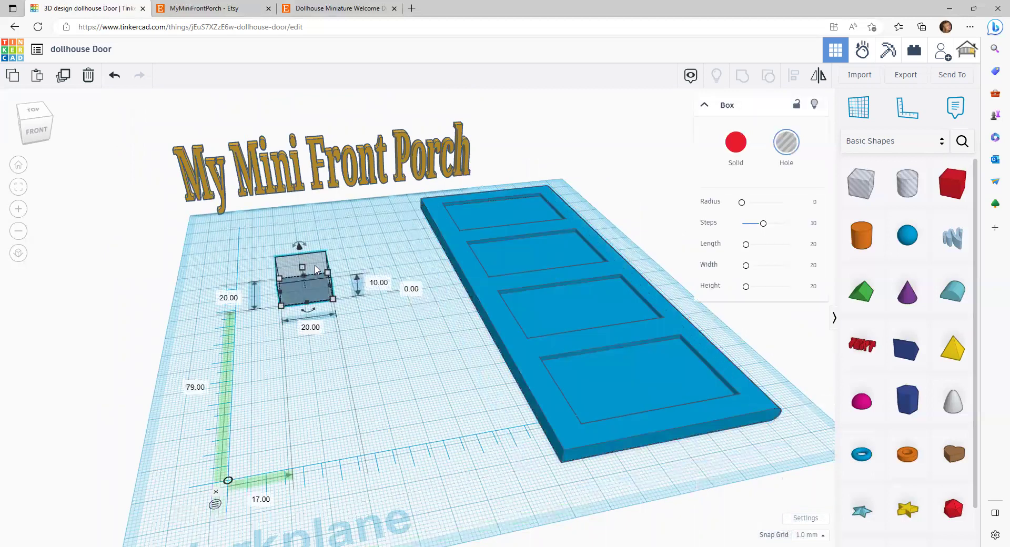
drag(316, 279, 318, 290)
click(225, 312)
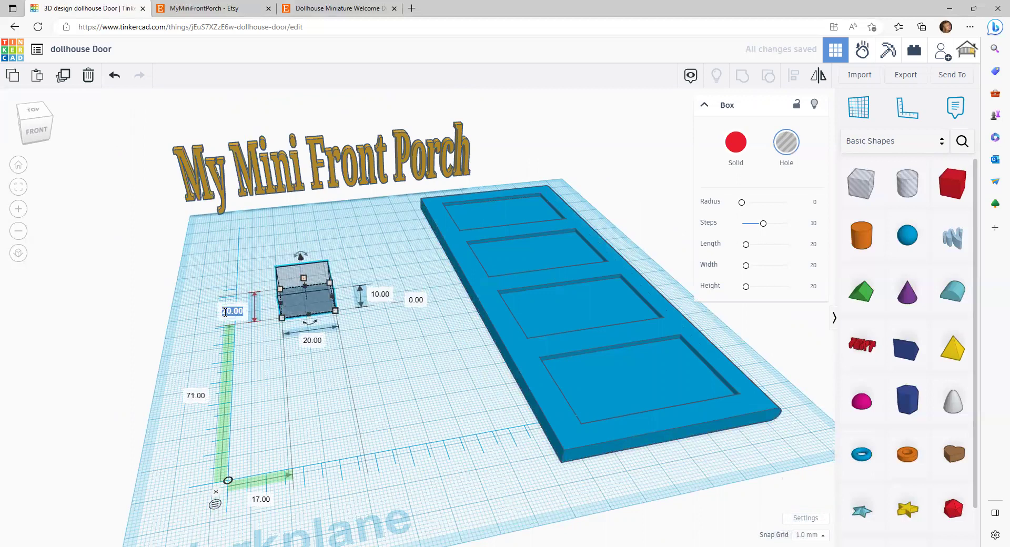
text(166.5)
key(Return)
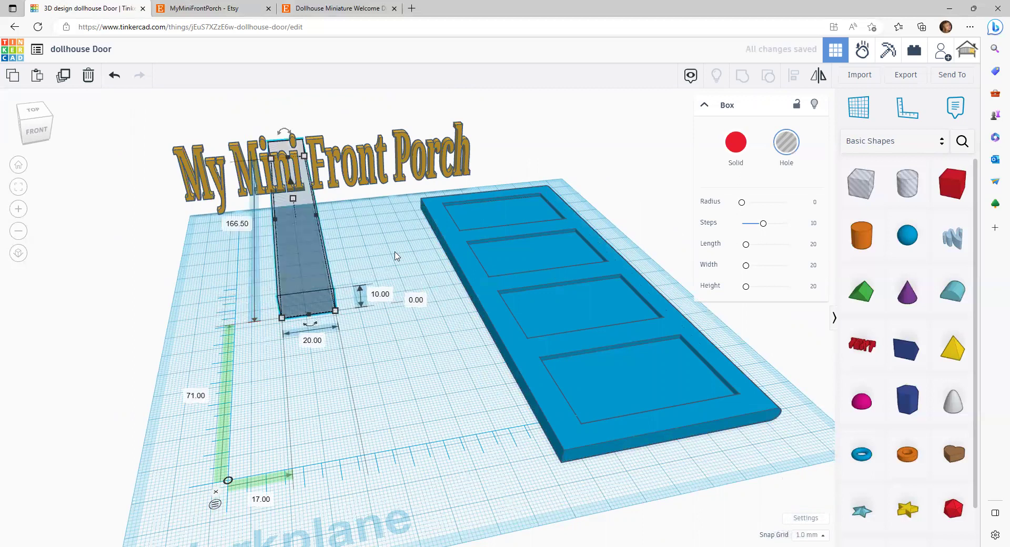
- Reposition the lengthened hole box on the workplane so that it lies alongside the door
drag(309, 248, 368, 415)
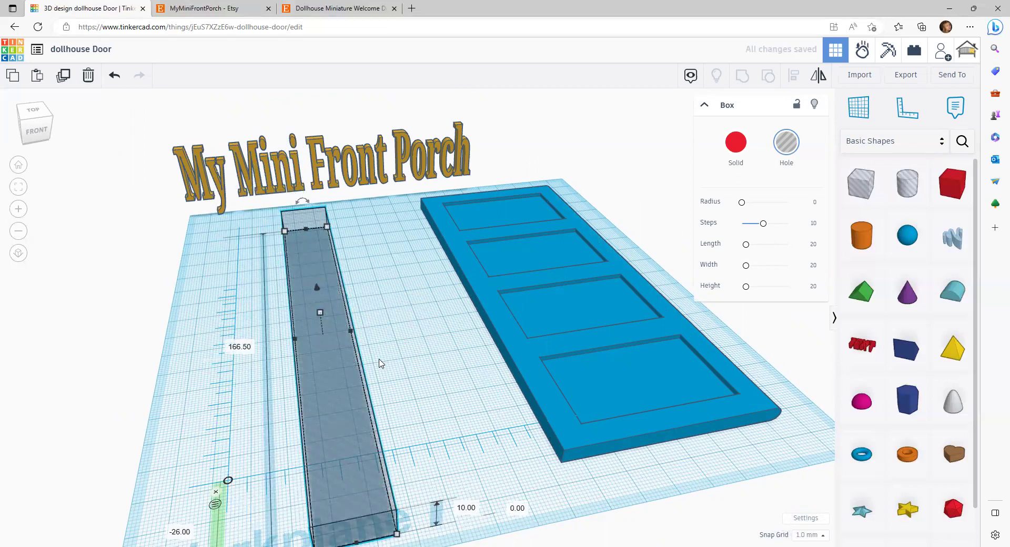
drag(339, 385, 337, 372)
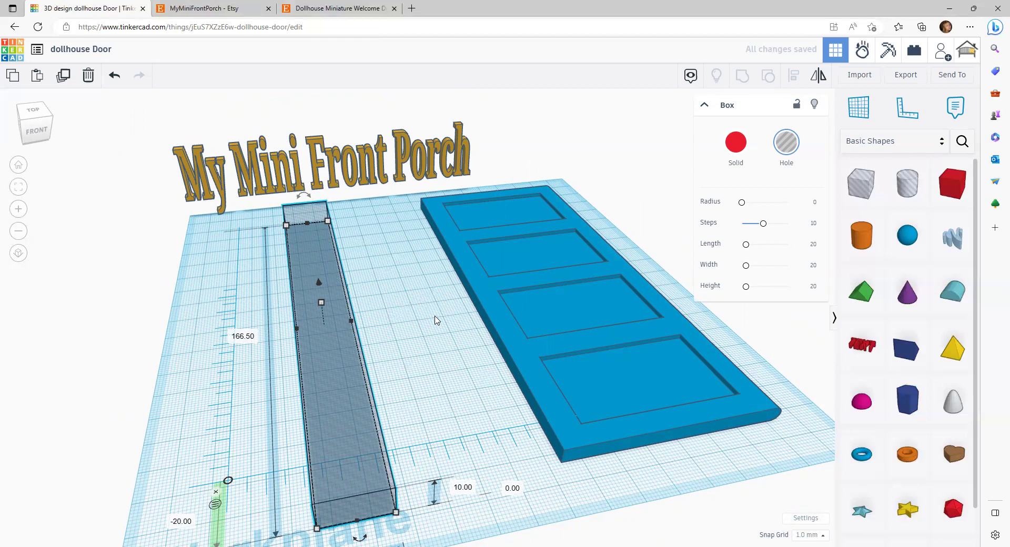
drag(356, 442, 377, 389)
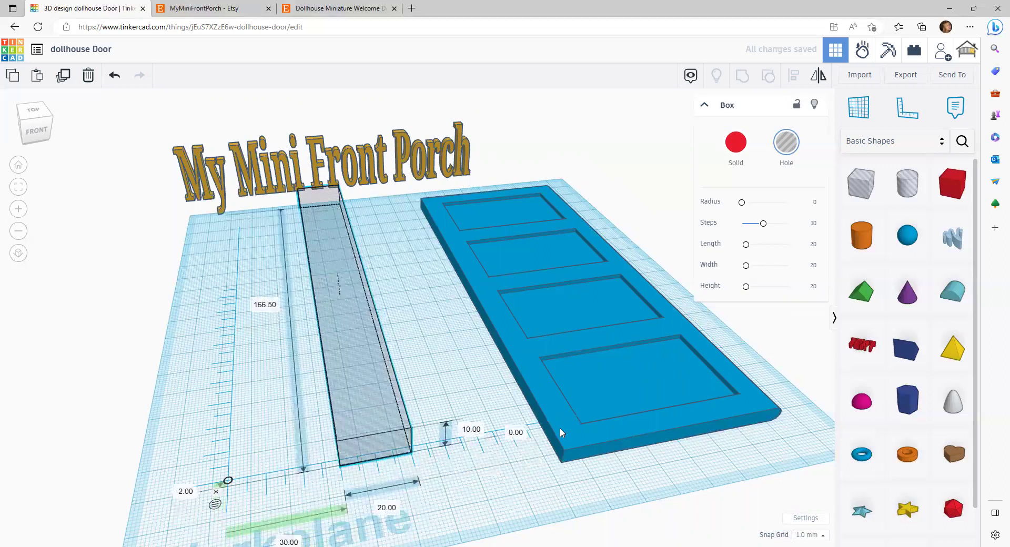
- Set the hole box's width to 71 mm and move it clear of the door
click(388, 509)
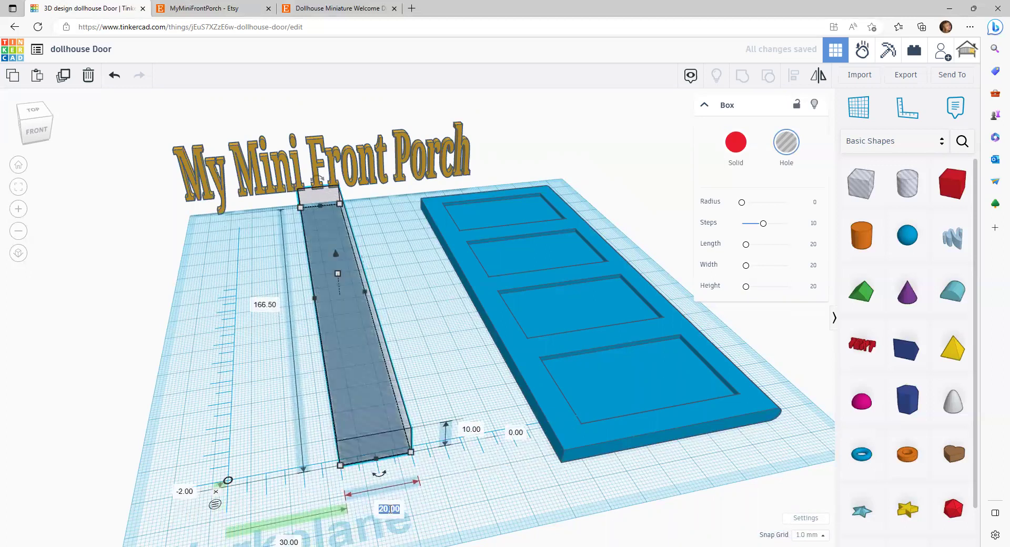
text(71)
key(Return)
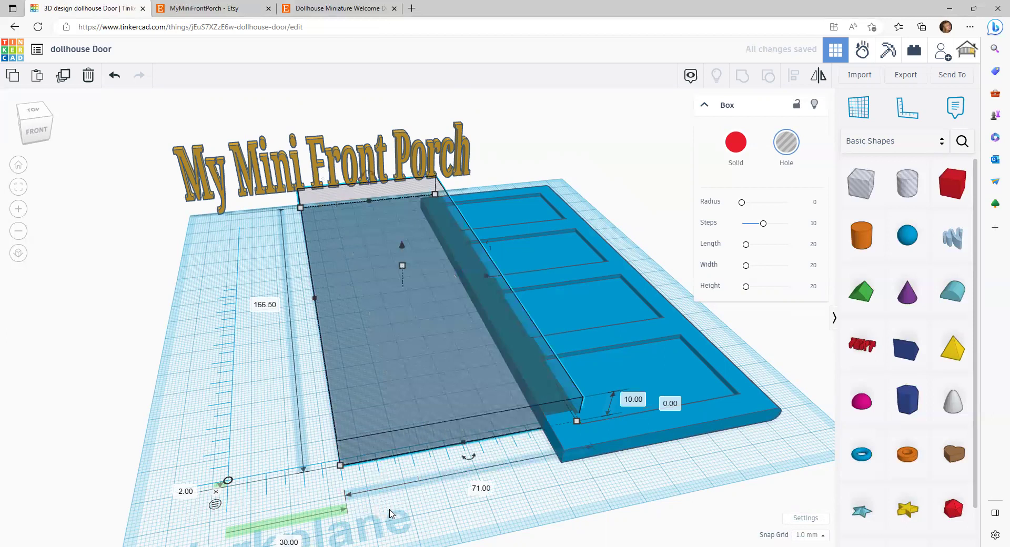
drag(427, 422, 330, 496)
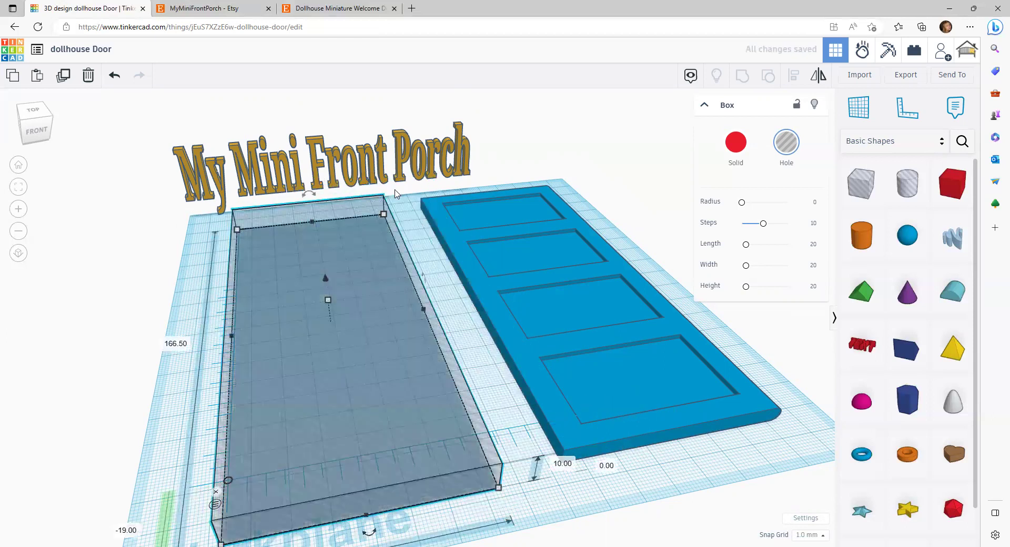
- Duplicate the hole box in place and set the copy's width to 75 mm
scroll(386, 446, down, 2)
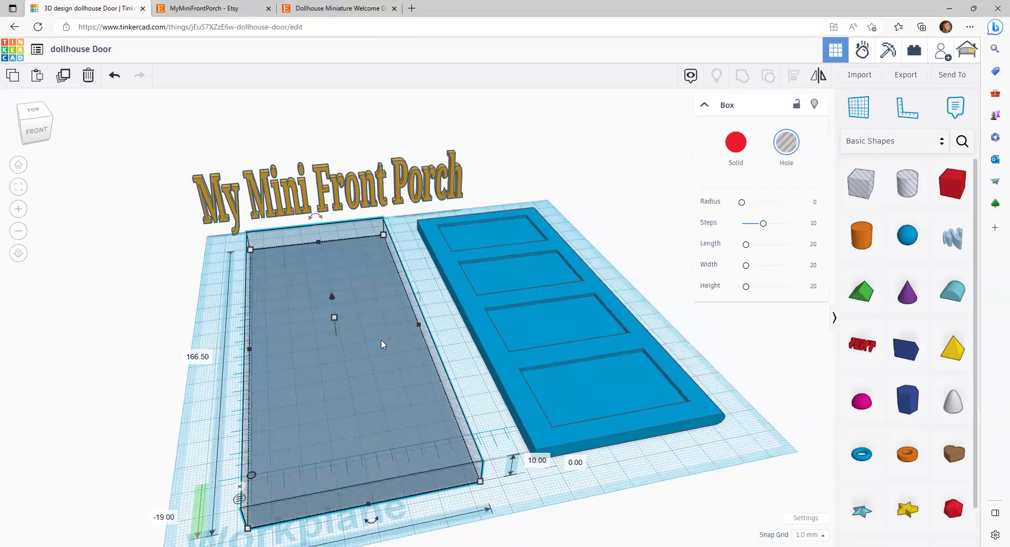
click(63, 76)
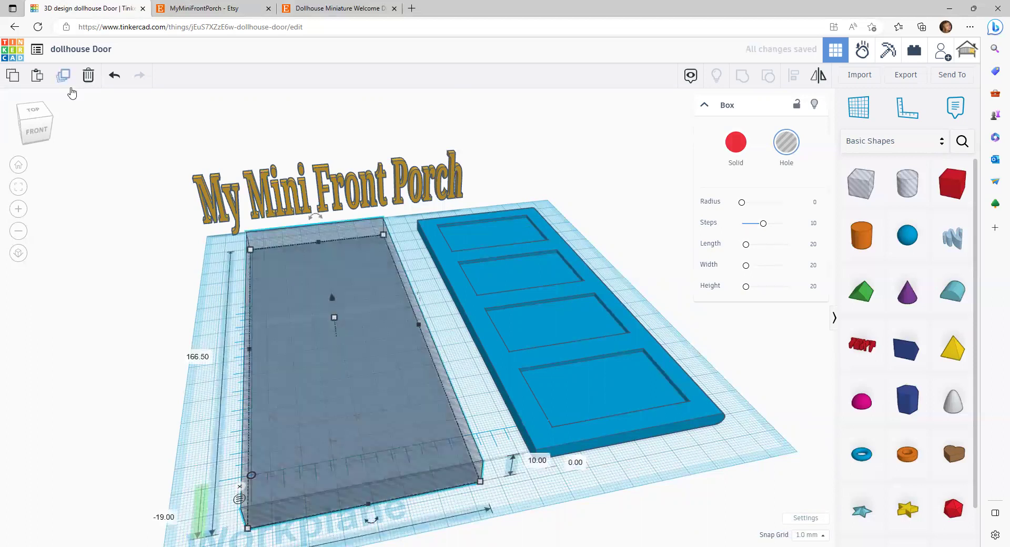
scroll(363, 375, down, 2)
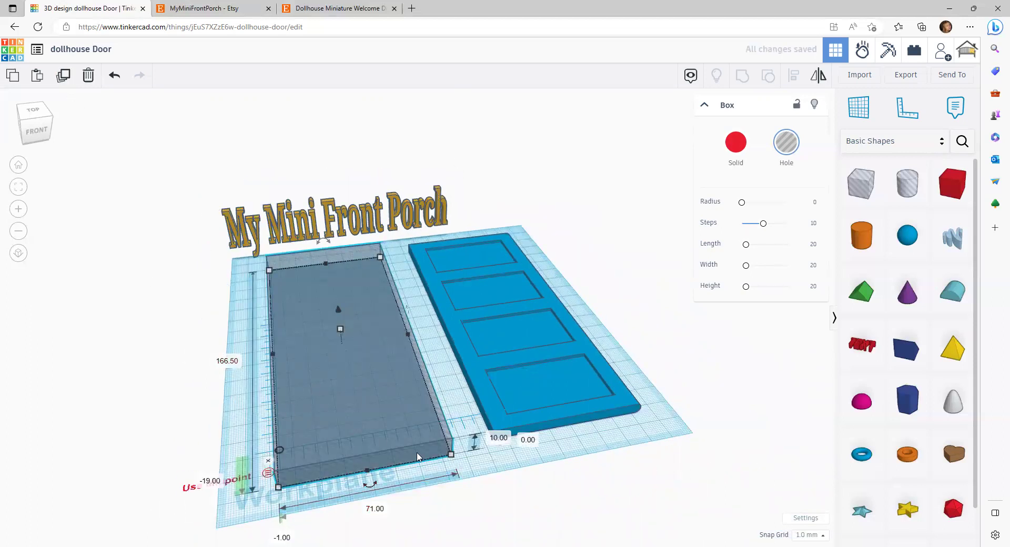
click(375, 509)
text(7)
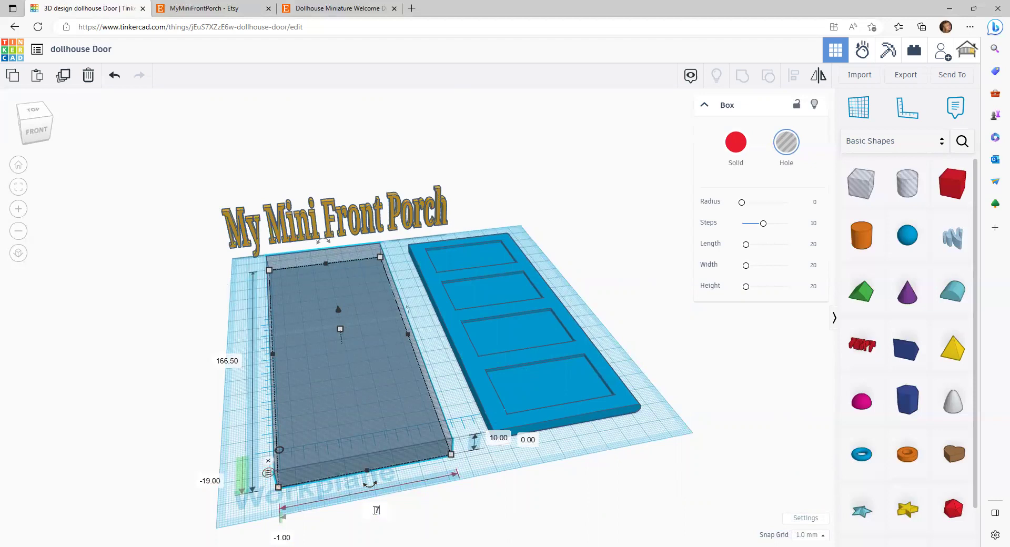
text(5)
key(Return)
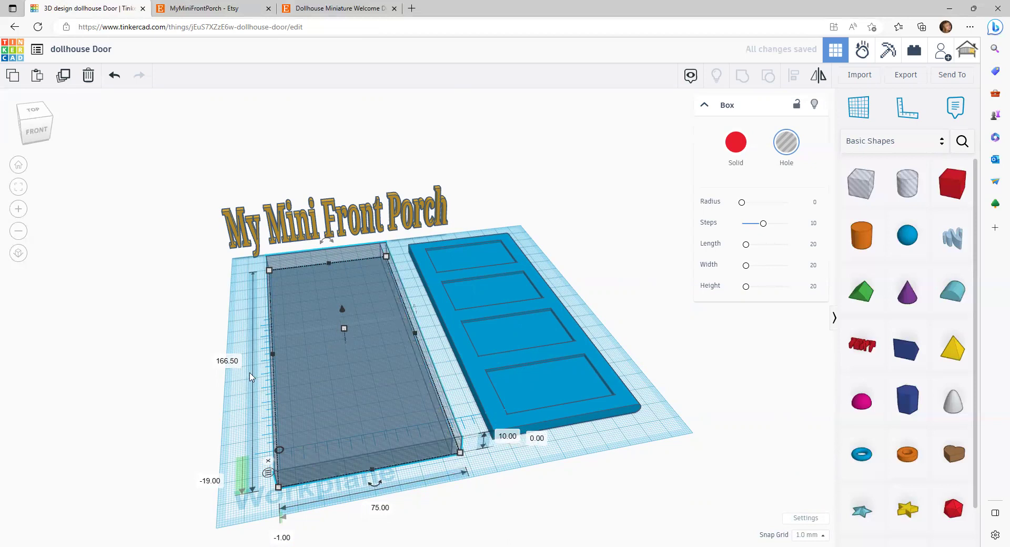
- Set the duplicated box's length to 170.5 mm and change it from a hole to a solid
click(223, 359)
text(170.5)
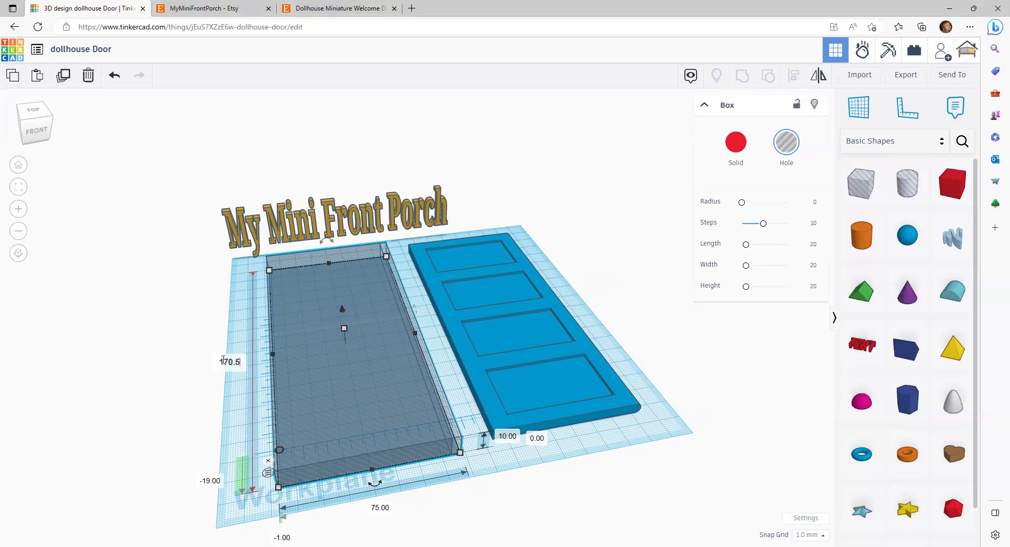
key(Return)
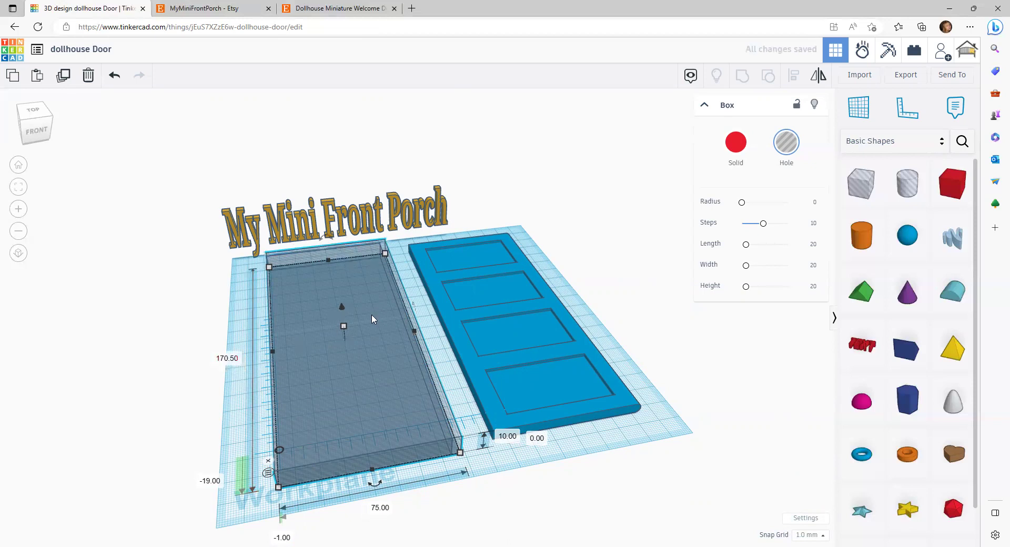
click(739, 150)
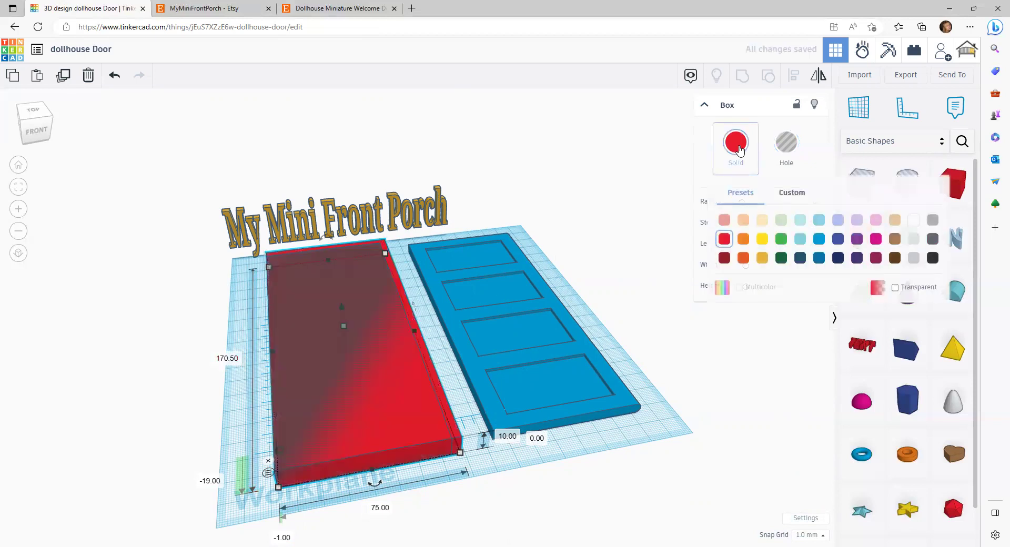
- Group the hole box with the larger solid box to cut out a hollow door frame
shift+click(340, 421)
click(742, 77)
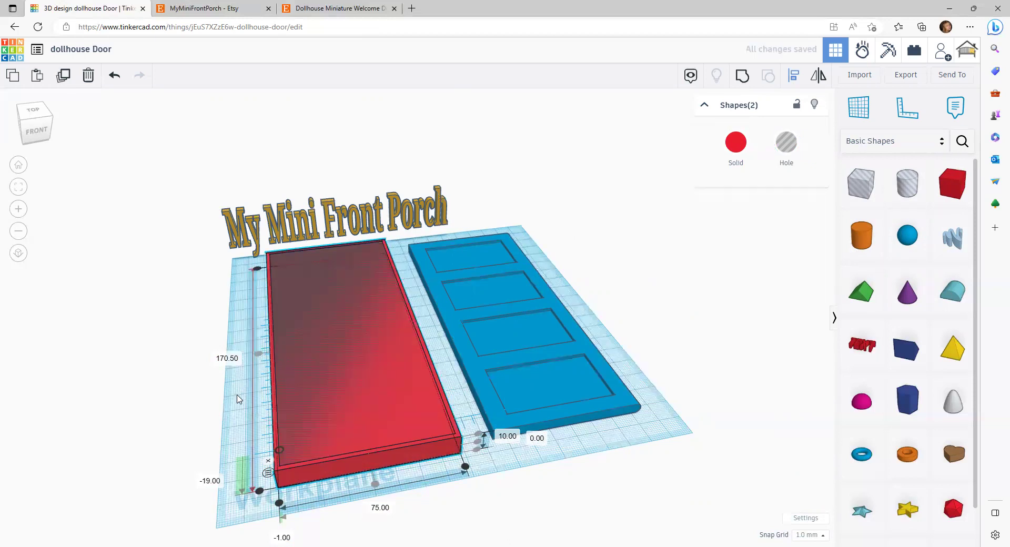
click(738, 82)
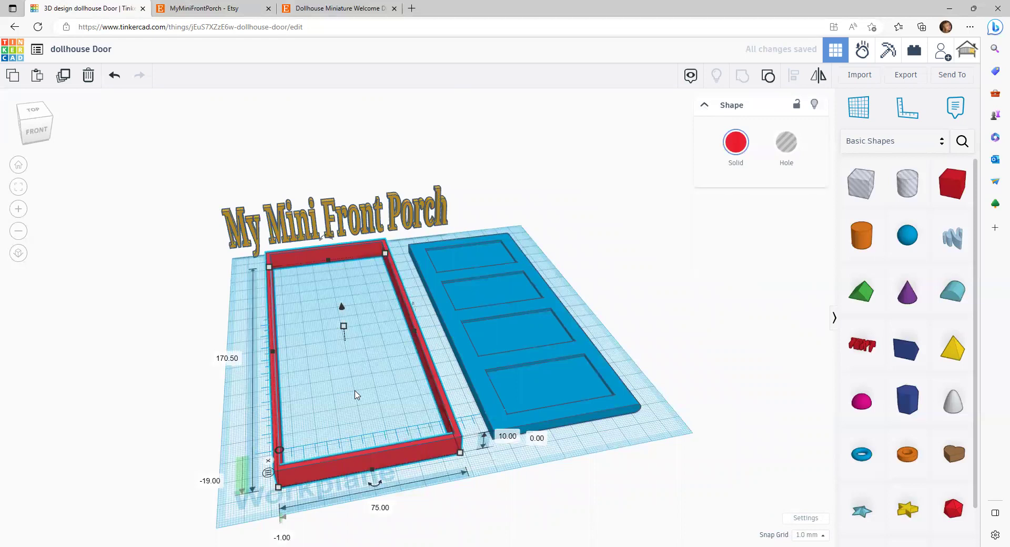
- Centre the frame and the door on each other across both width and length
right_drag(355, 395, 351, 432)
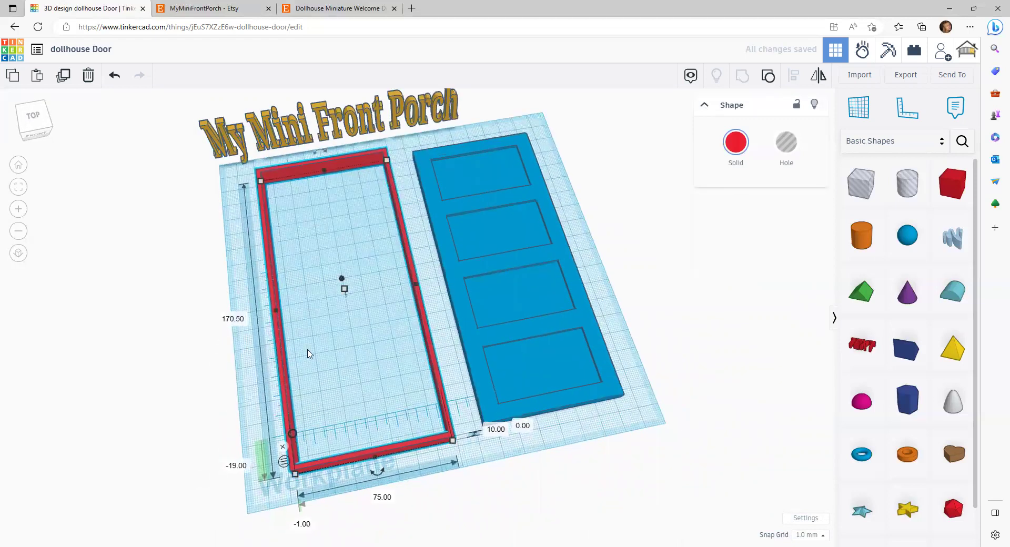
drag(628, 240, 392, 350)
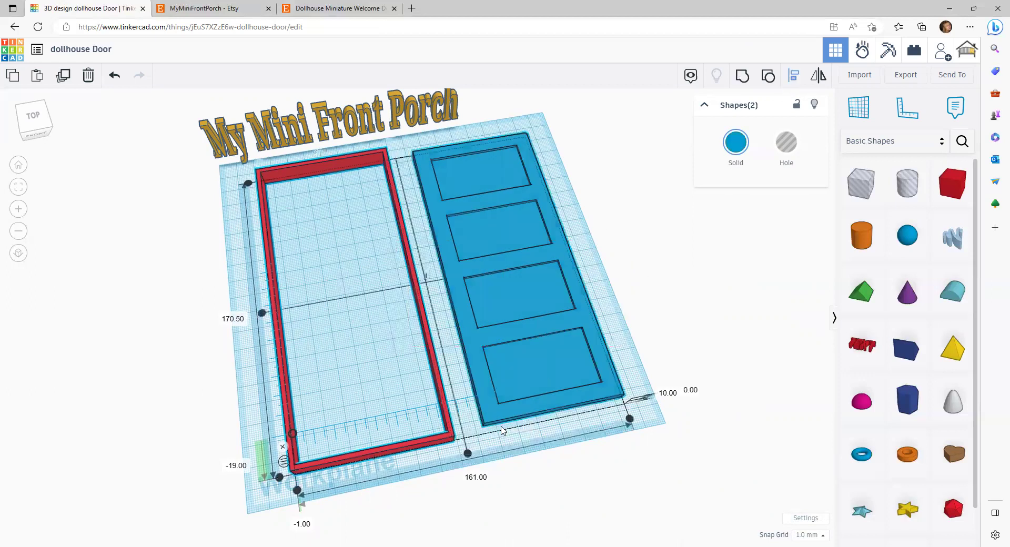
click(468, 453)
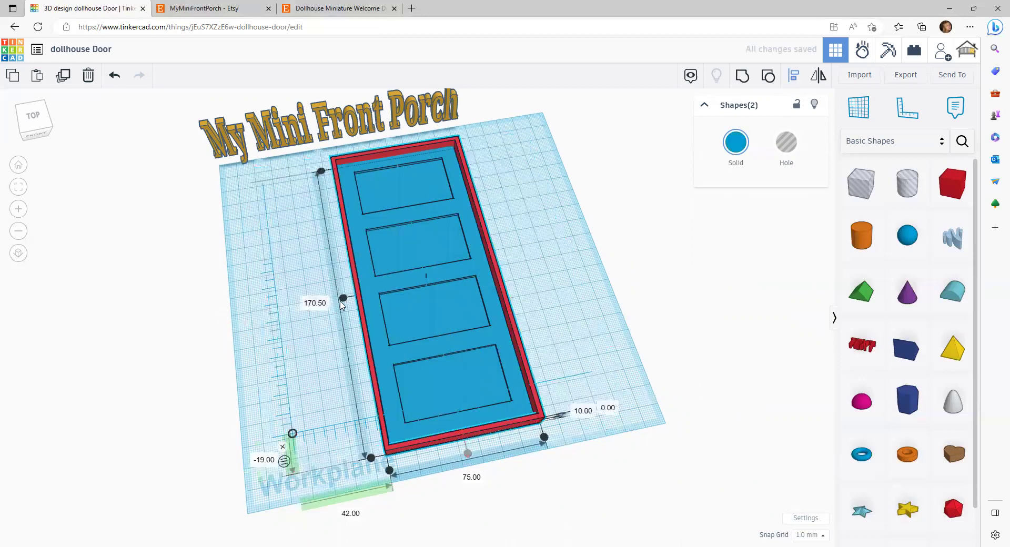
click(330, 363)
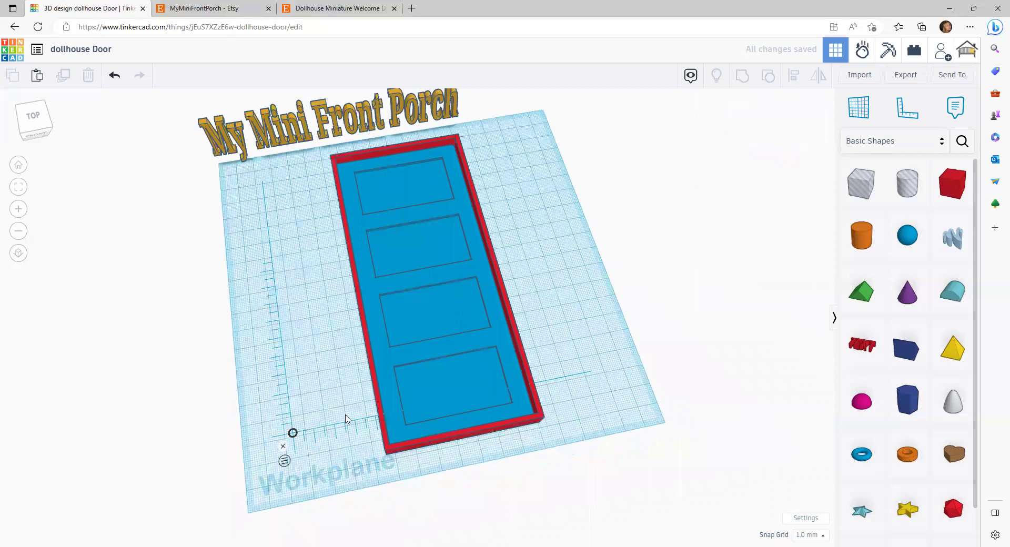
- Check the gap between door and frame from above and below, and move the frame off the door to its side
right_drag(373, 424, 377, 416)
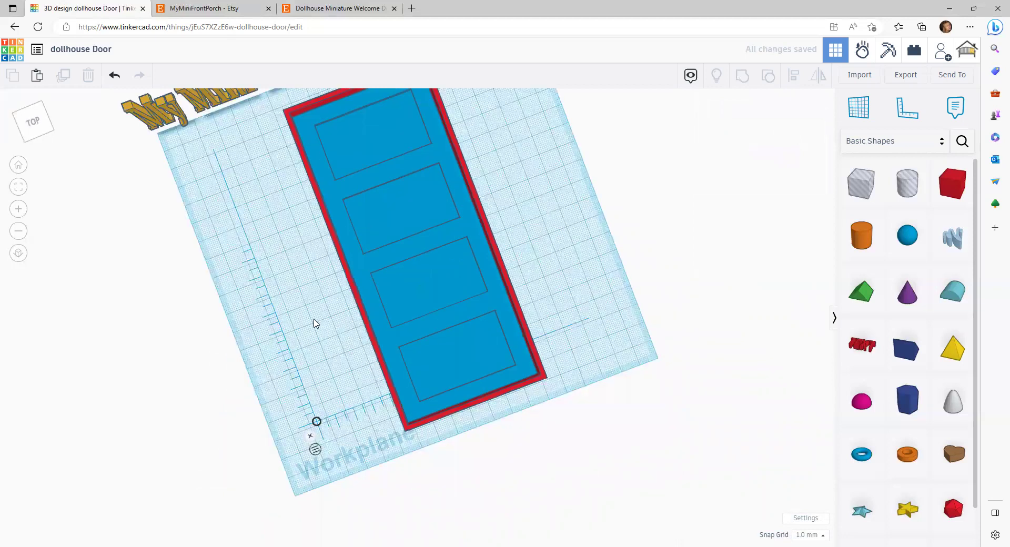
right_drag(430, 462, 474, 262)
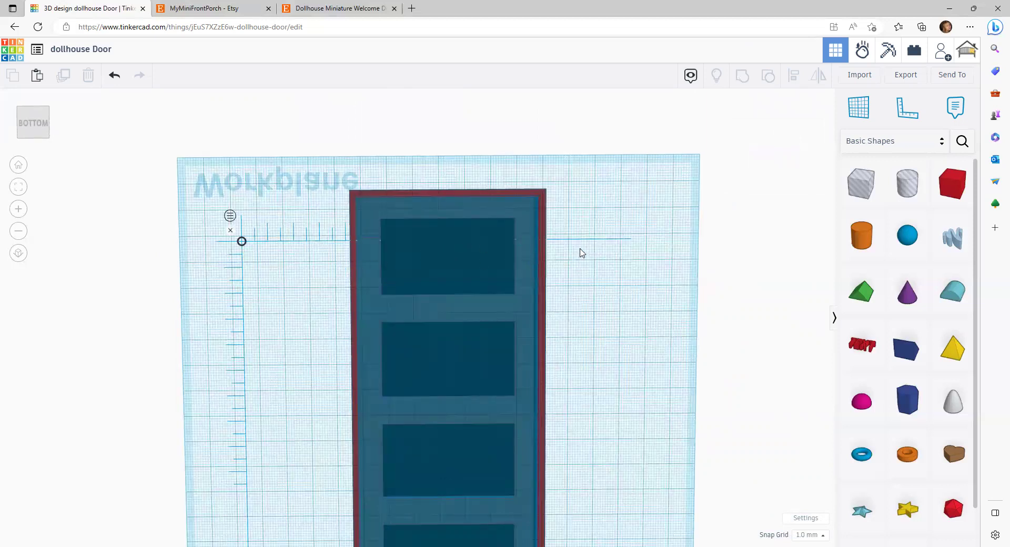
scroll(578, 256, up, 2)
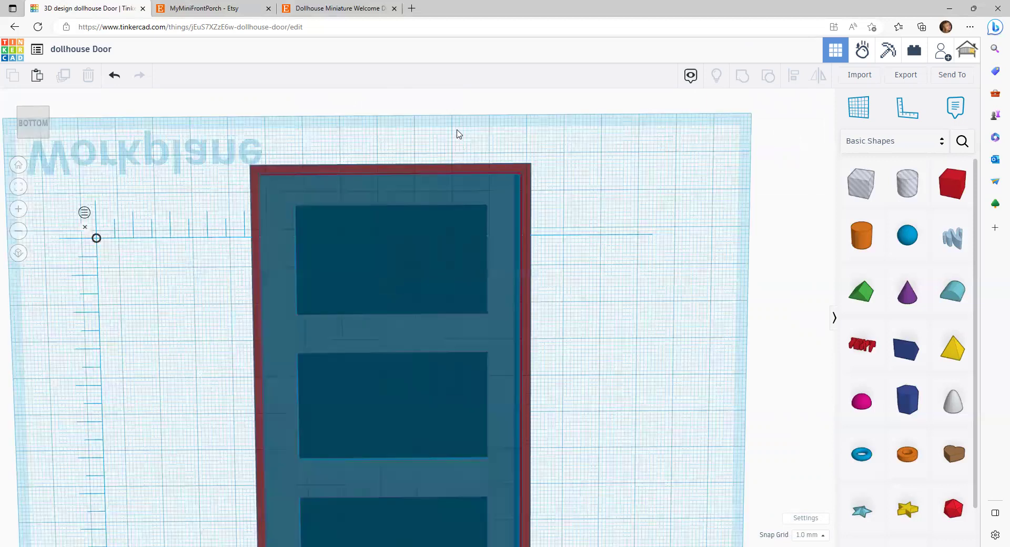
scroll(481, 129, up, 2)
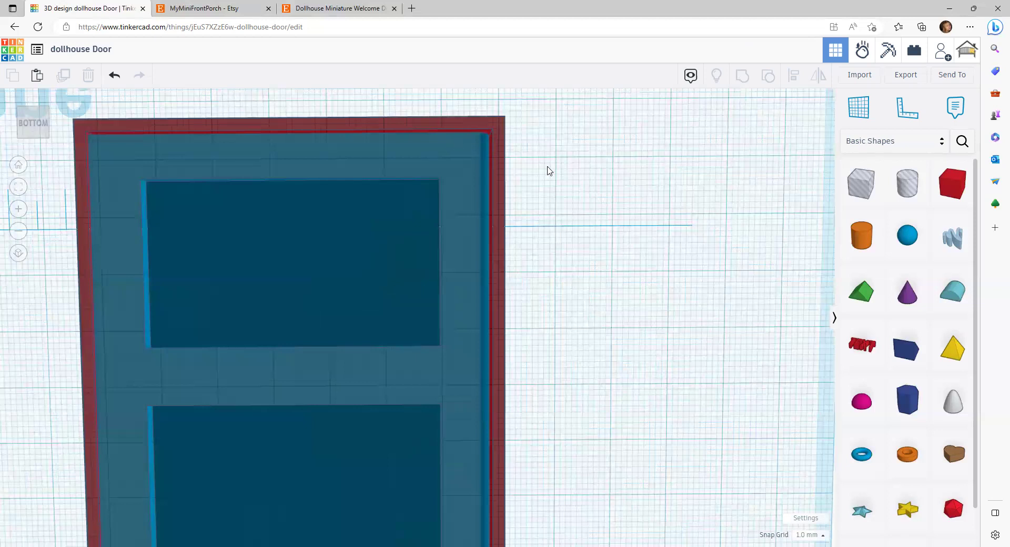
right_drag(547, 169, 548, 336)
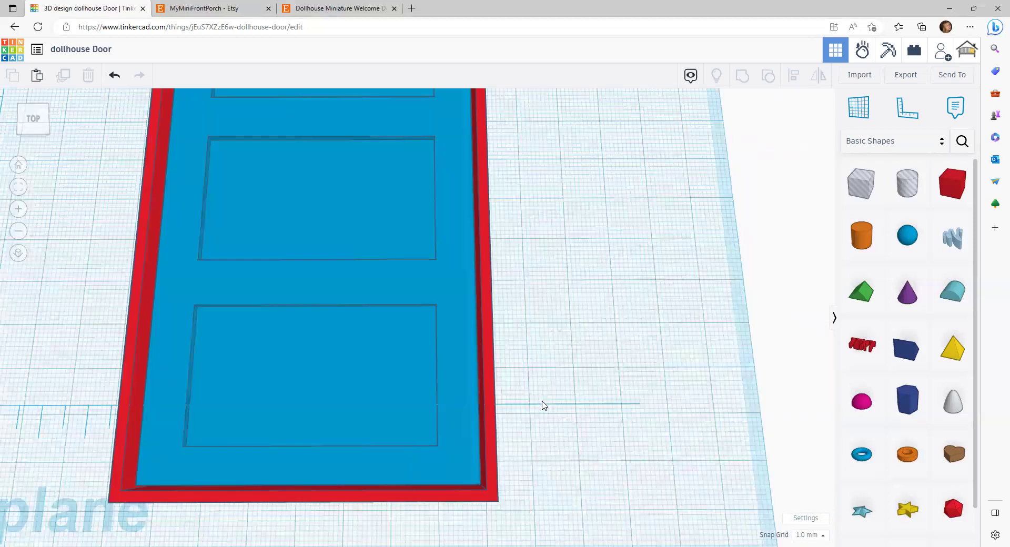
scroll(543, 404, down, 3)
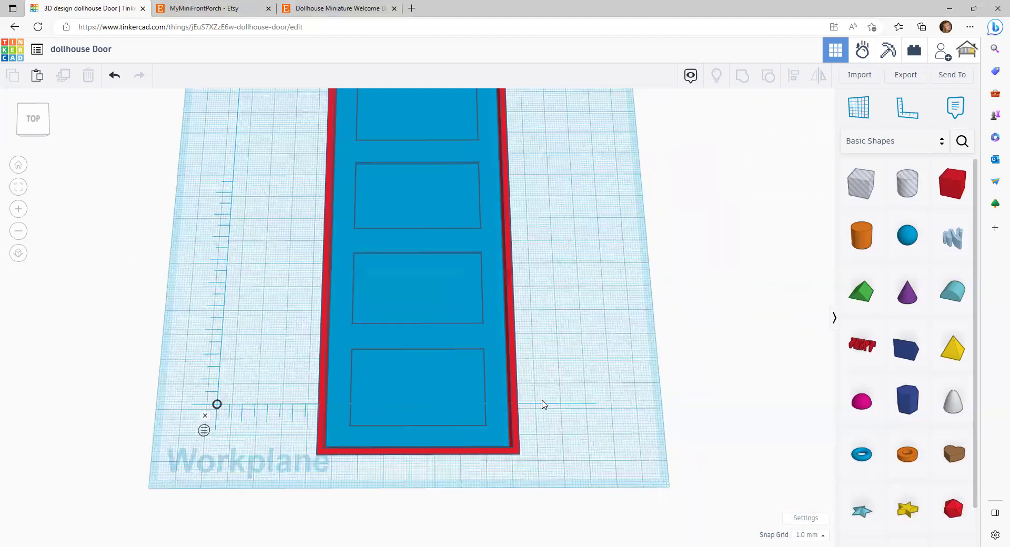
scroll(542, 404, down, 2)
drag(378, 365, 215, 368)
click(480, 333)
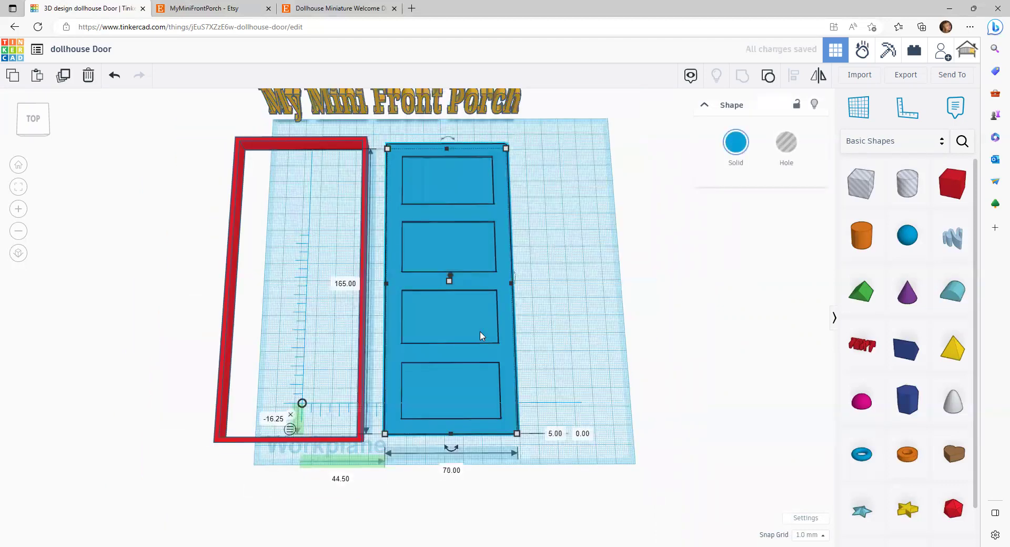
- Add a cylinder on the free side of the door and set its sides to 64
click(870, 230)
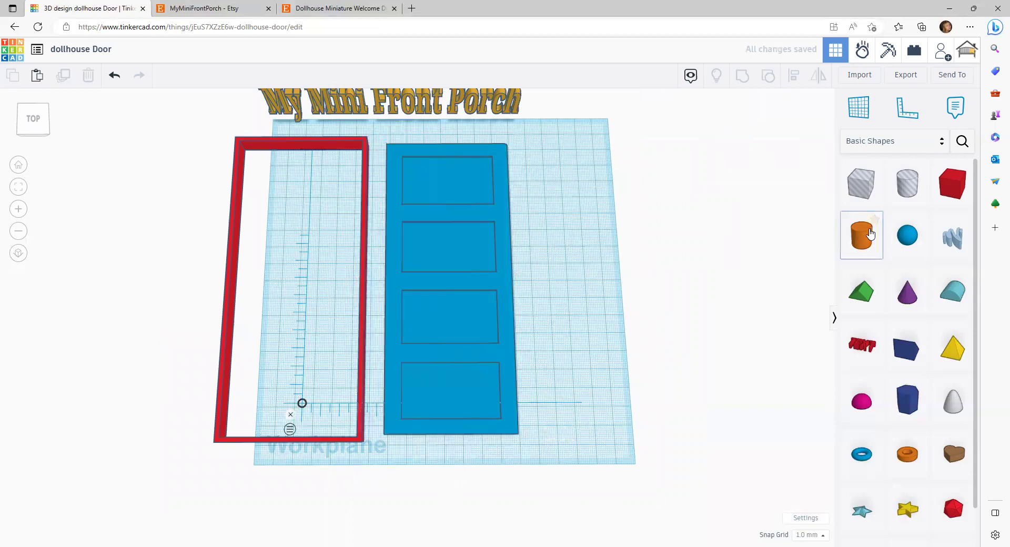
click(591, 270)
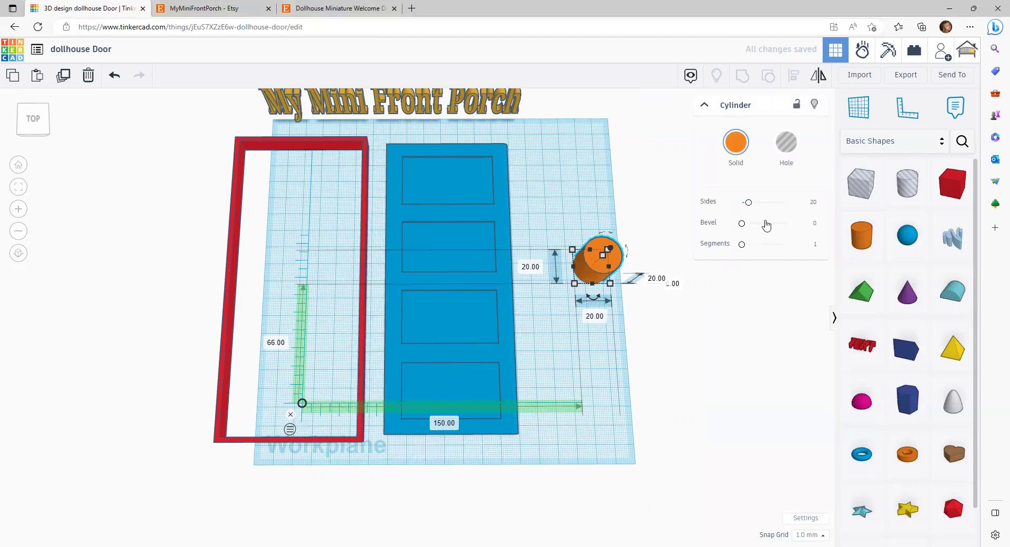
drag(756, 204, 810, 203)
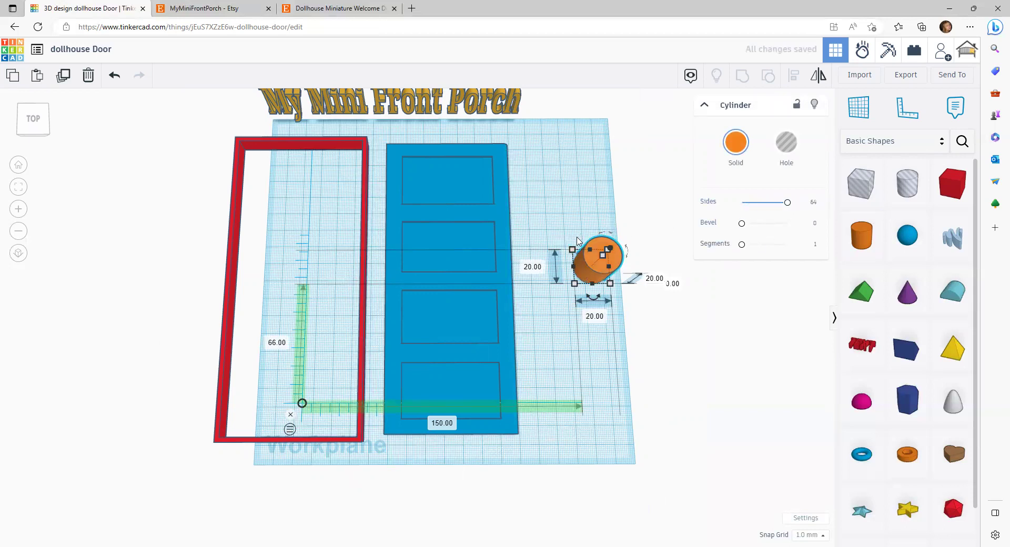
- Rotate the cylinder 90° so that it lies flat, parallel to the door's long side
right_drag(660, 352, 539, 333)
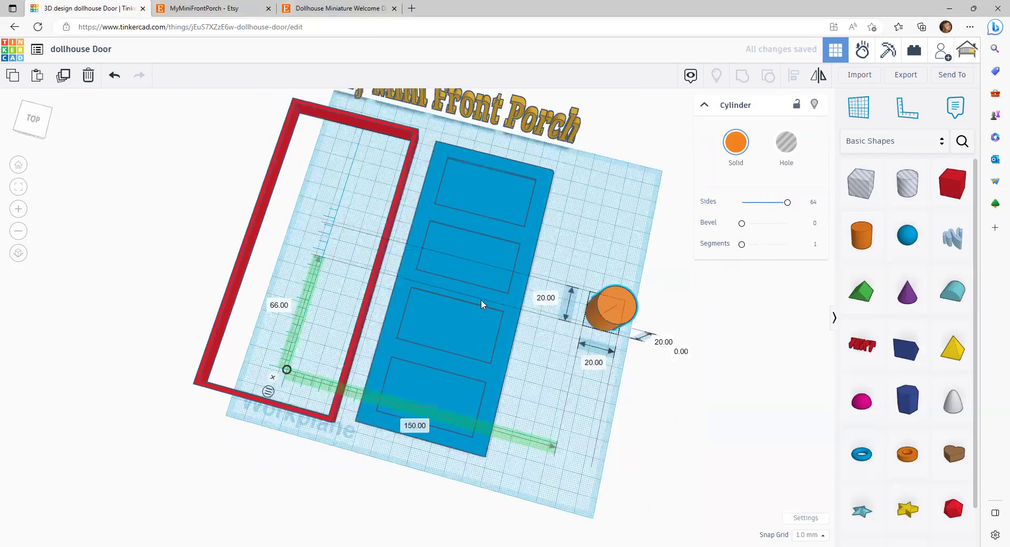
right_drag(481, 299, 442, 311)
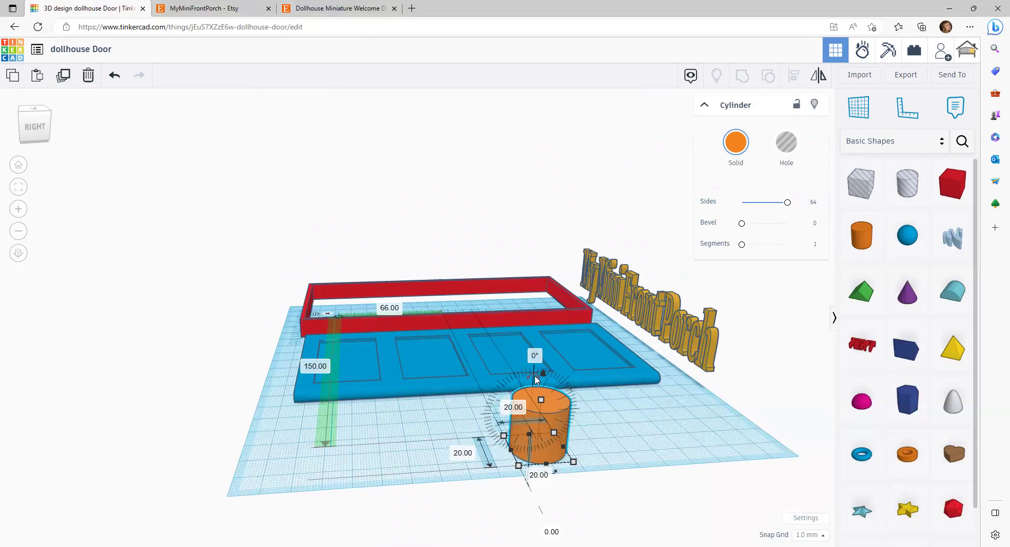
click(536, 354)
text(90)
key(Return)
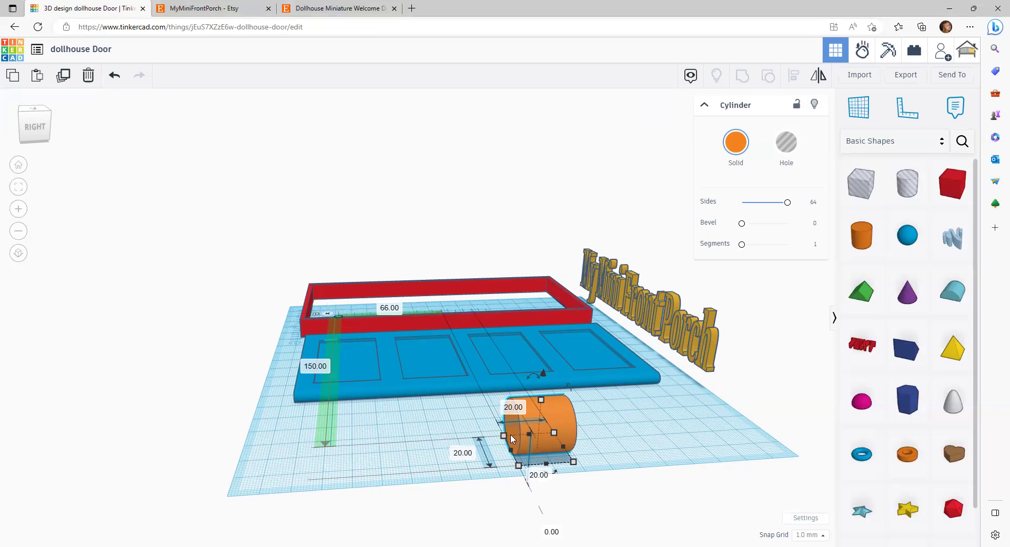
- Set the cylinder's width, length and height to 5 mm each
click(465, 454)
key(BackSpace)
text(5)
key(Return)
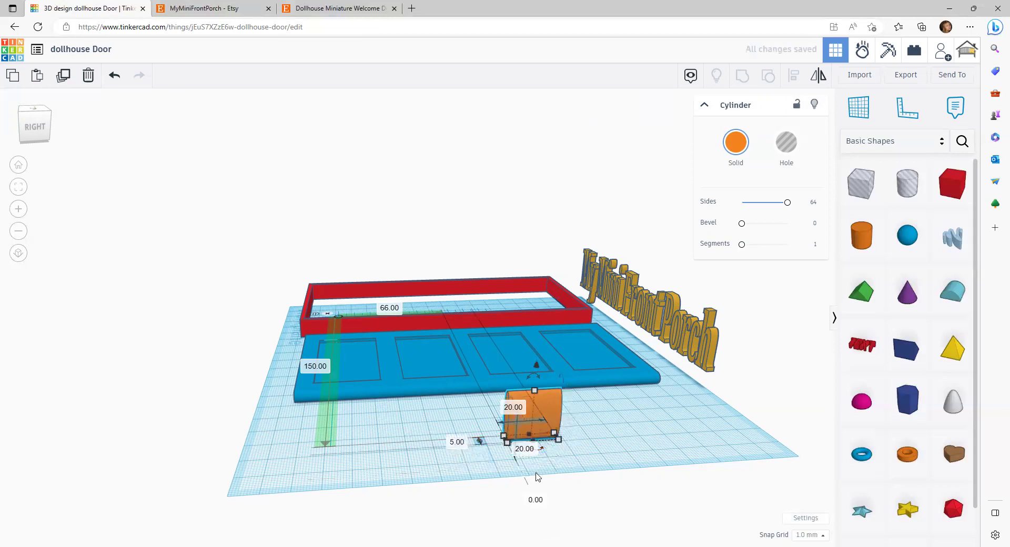
click(523, 448)
text(5)
key(Return)
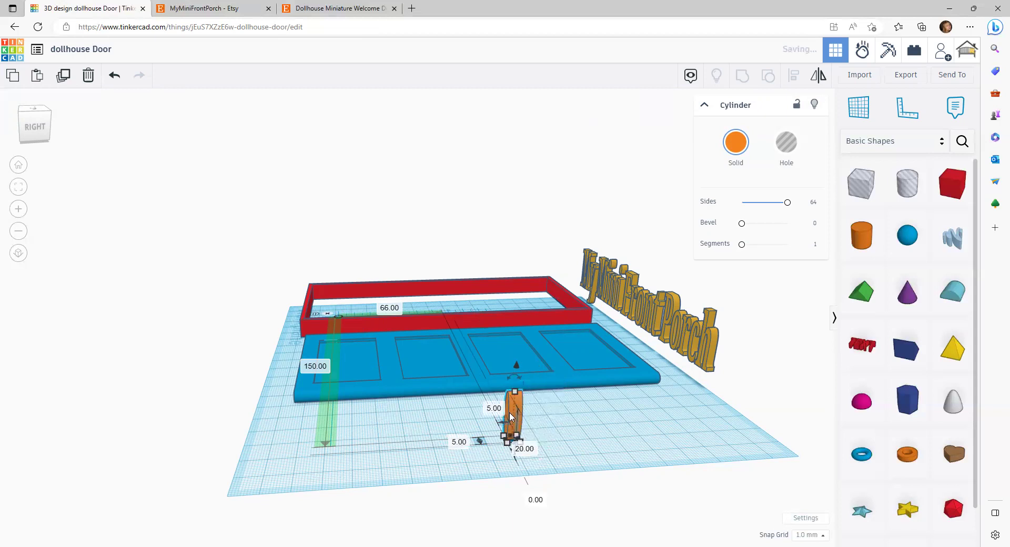
click(524, 448)
text(5)
key(Return)
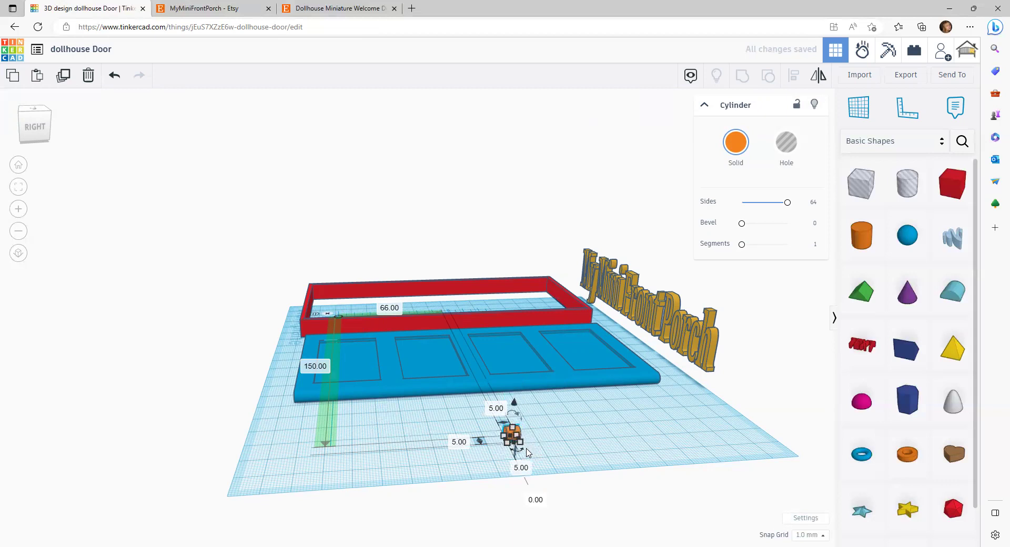
- Move the small cylinder farther from the door and set its length to 165 mm to match the door
click(585, 441)
click(354, 377)
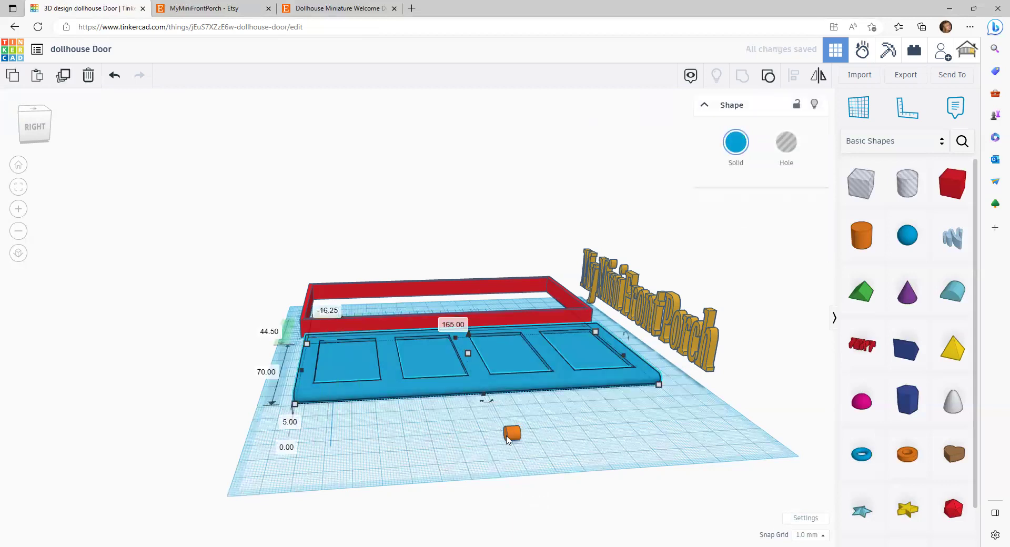
drag(508, 438, 424, 465)
click(421, 429)
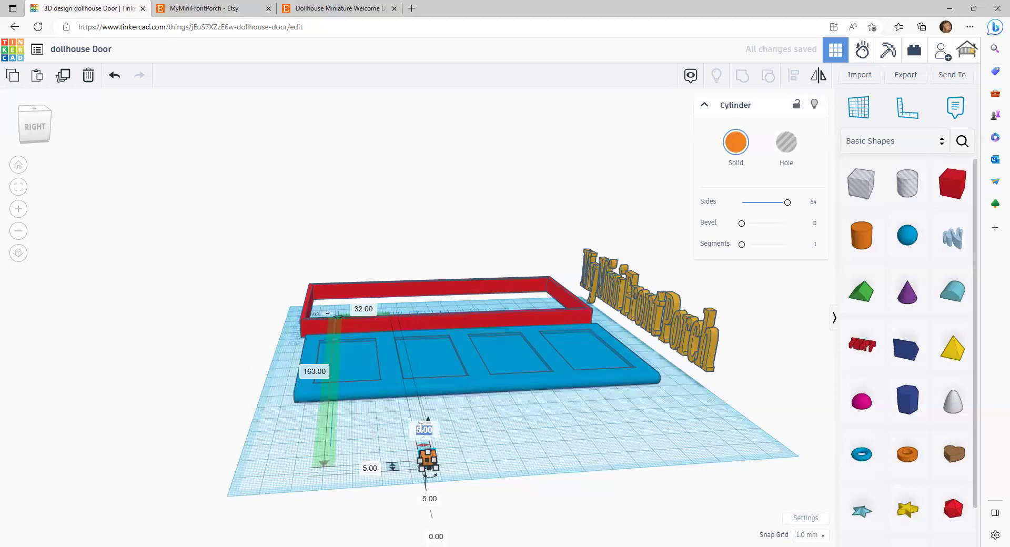
text(165)
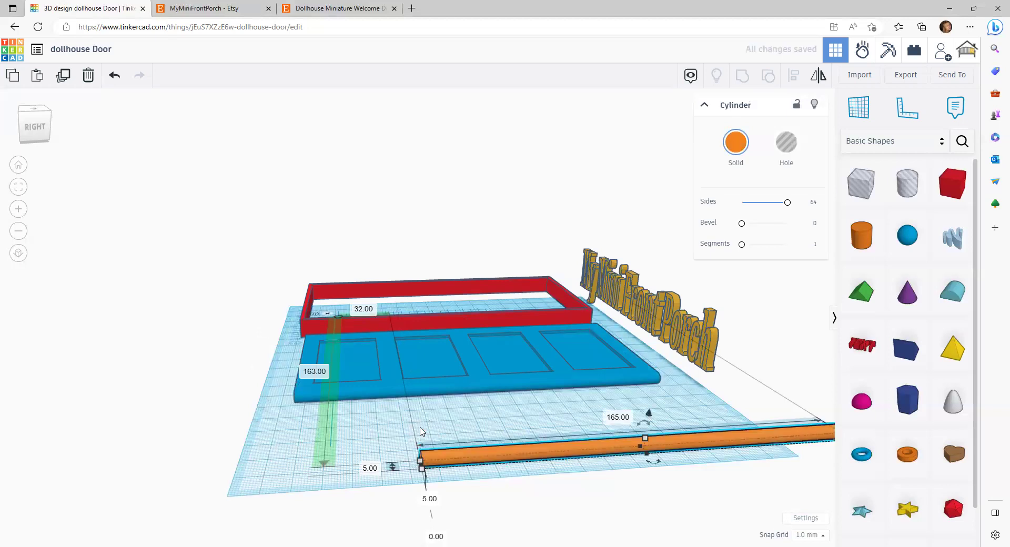
key(Return)
- Move the 165 mm rod parallel to the door and out past the workplane's edge, about 187 mm from the ruler origin
drag(465, 459, 352, 454)
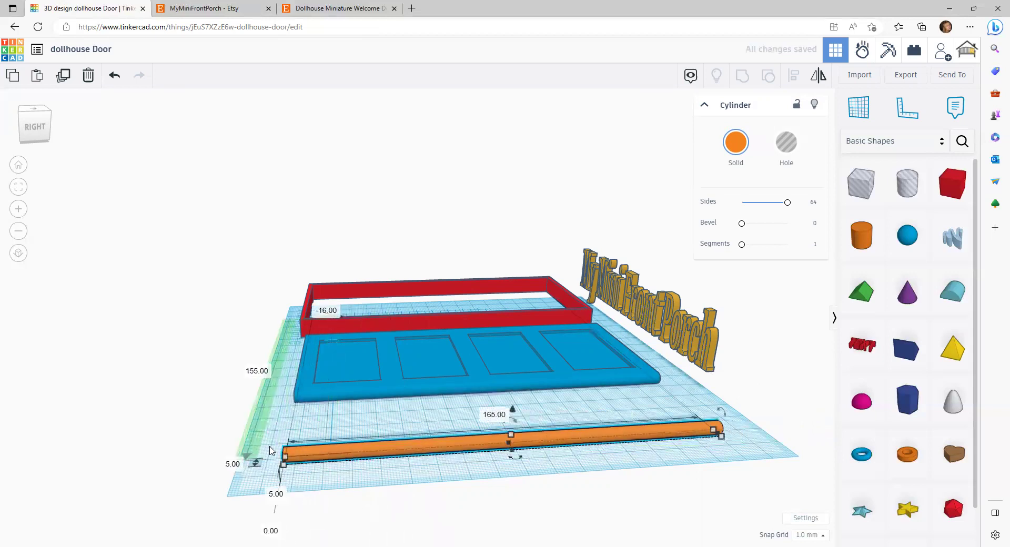
right_drag(179, 423, 487, 421)
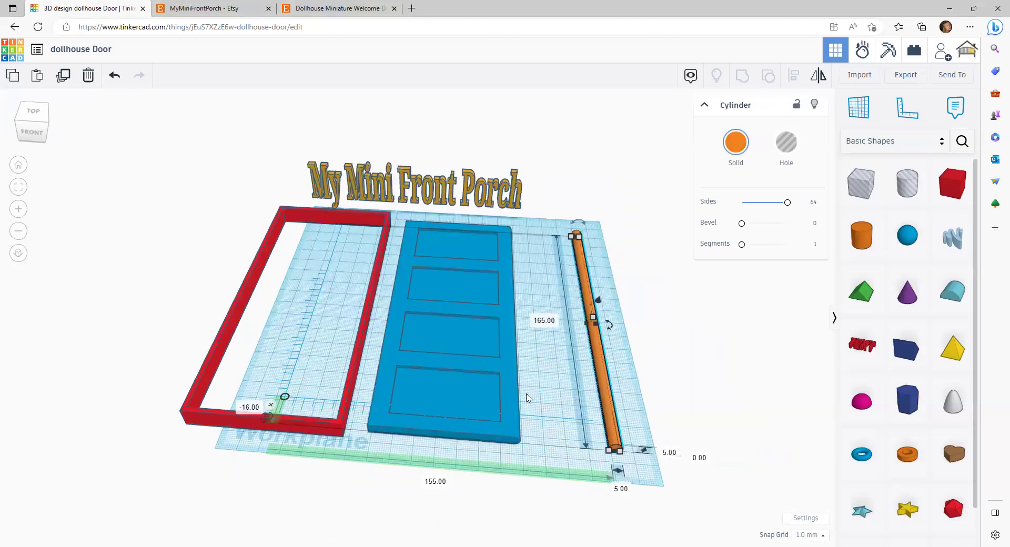
drag(602, 377, 669, 377)
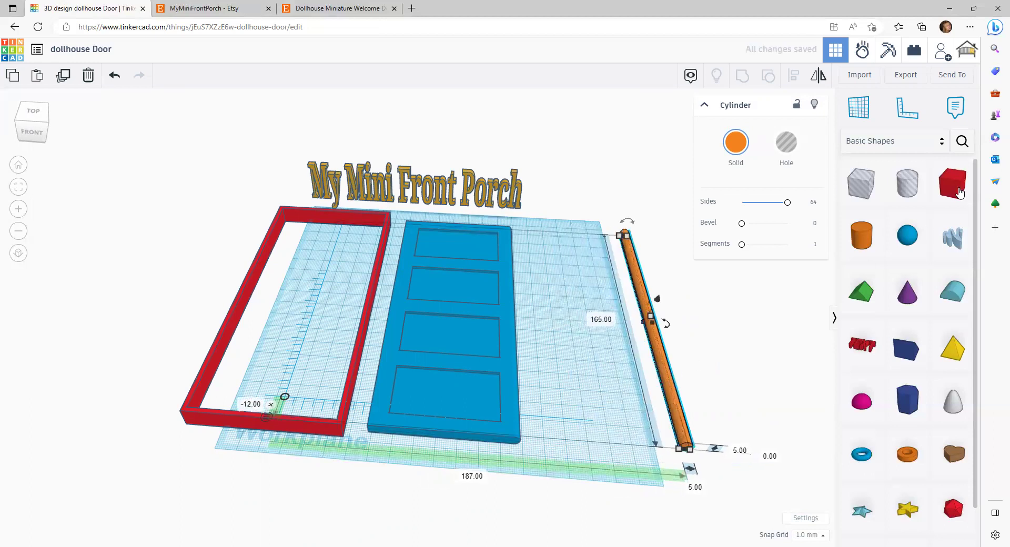
- Add a solid box between the door and the rod, set its height to 5 mm and move it toward the front
drag(958, 190, 600, 317)
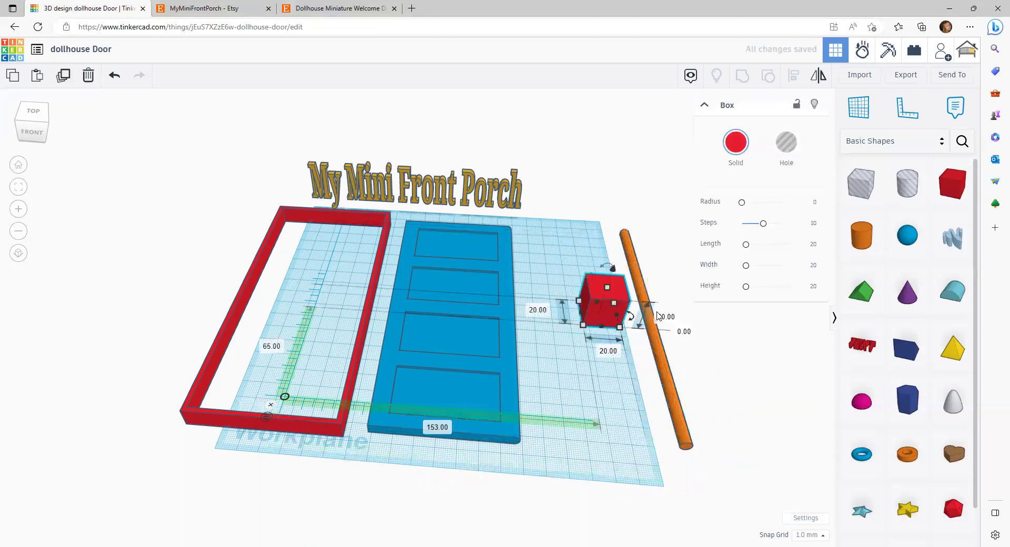
click(664, 317)
text(5)
key(Return)
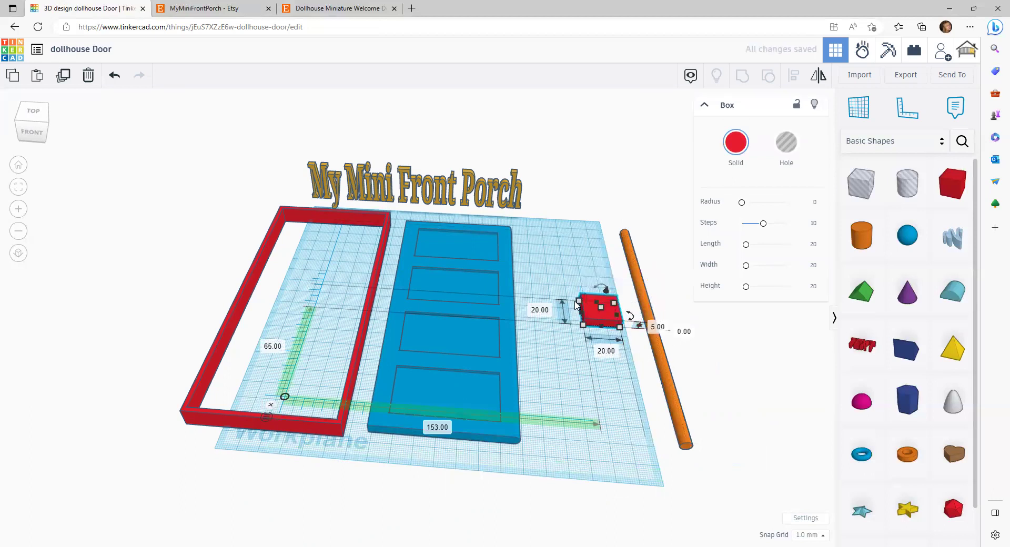
click(619, 392)
drag(604, 315, 600, 386)
- Shift the rod slightly closer to the box, about 181 mm from the ruler origin
click(689, 444)
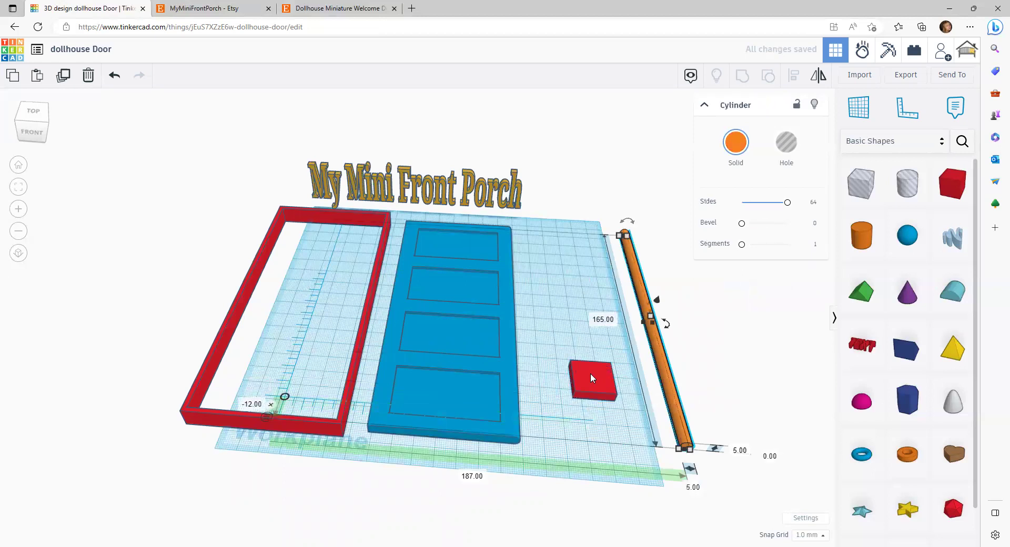
click(415, 425)
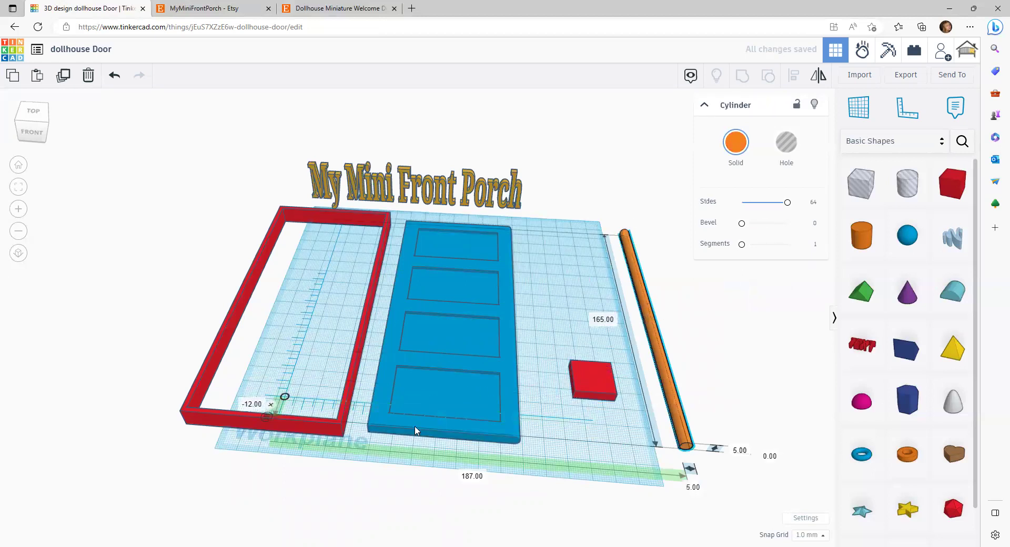
click(583, 377)
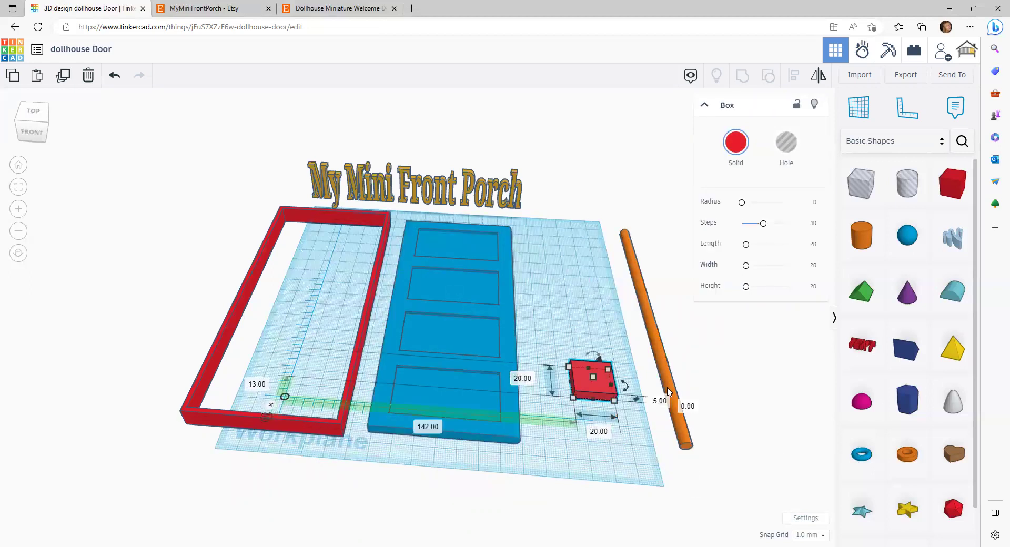
mouse_move(672, 396)
mouse_down()
mouse_move(604, 349)
mouse_move(660, 396)
mouse_up()
- Set the width of the red box between the door and the rod to 67.5 mm
click(602, 386)
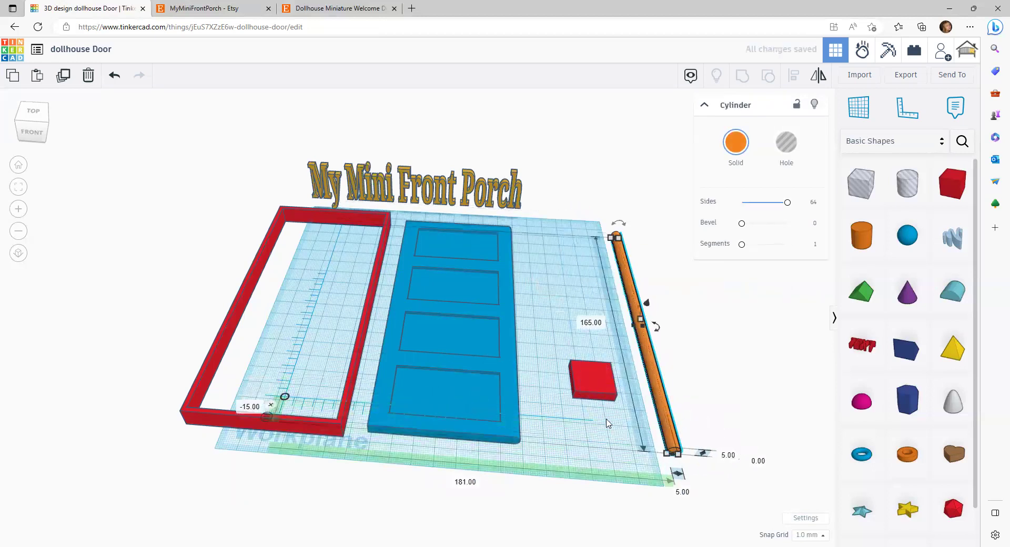
click(601, 431)
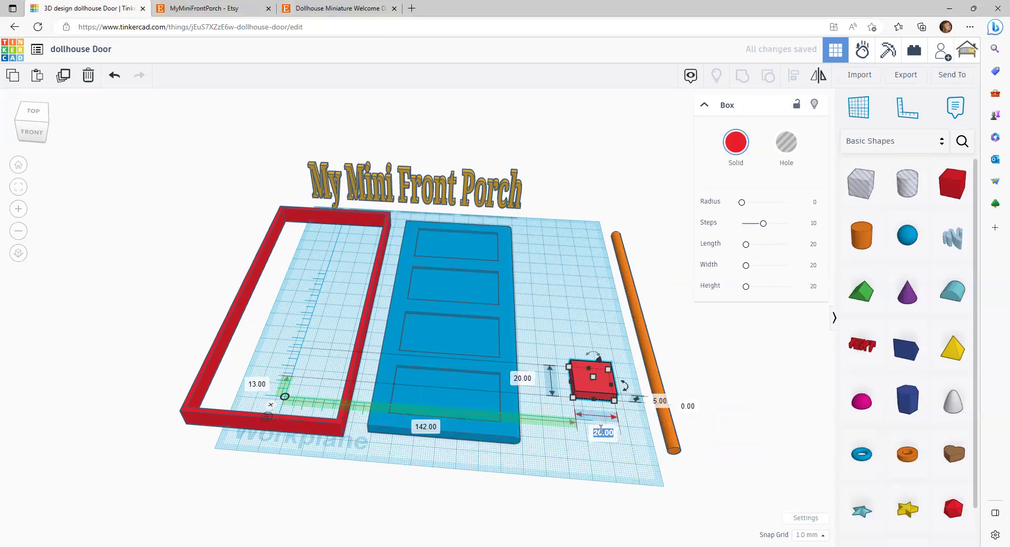
text(77.5)
key(Return)
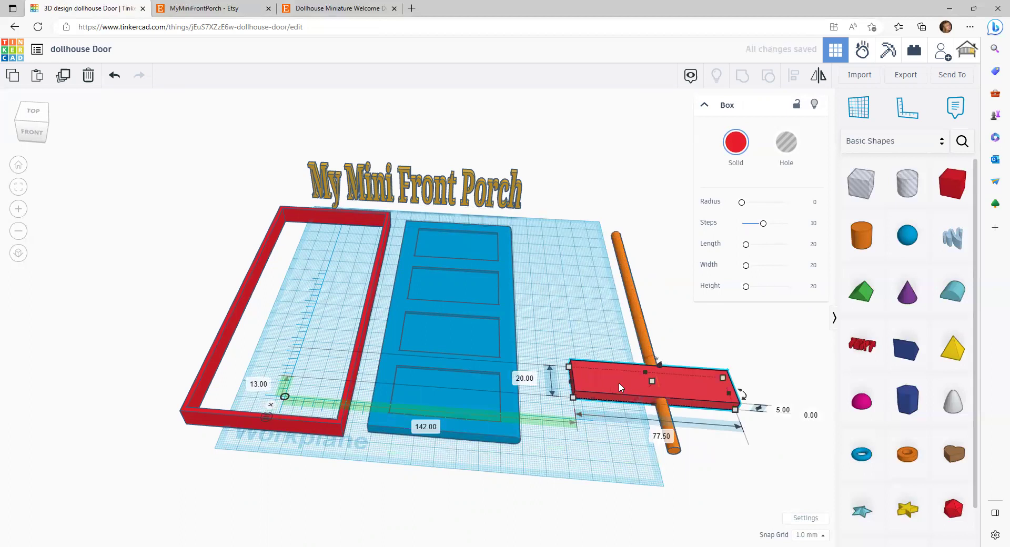
click(658, 437)
text(67.5)
key(Return)
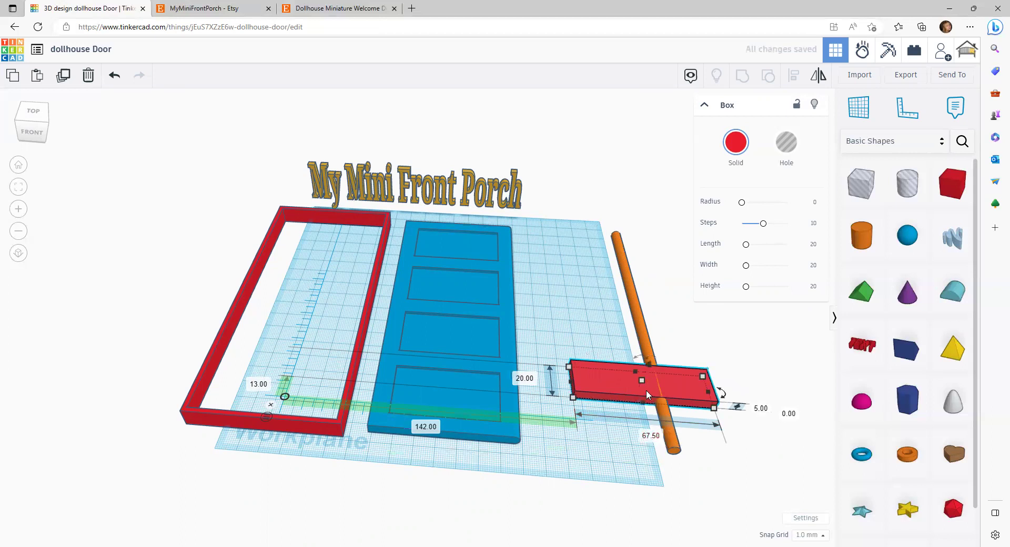
- Move the red box toward the front and set its length to 165 mm to match the door
drag(603, 410, 578, 436)
click(497, 404)
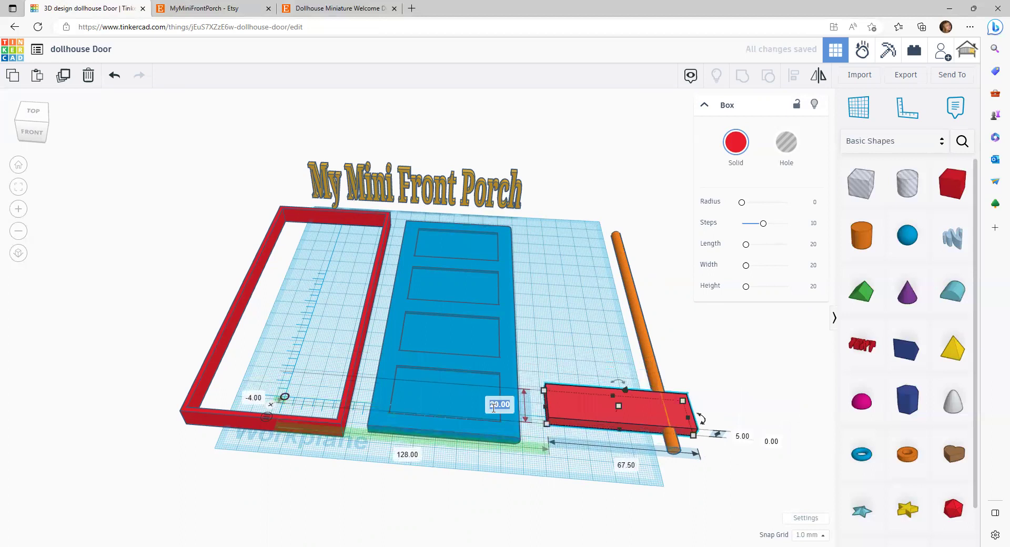
text(165)
key(Return)
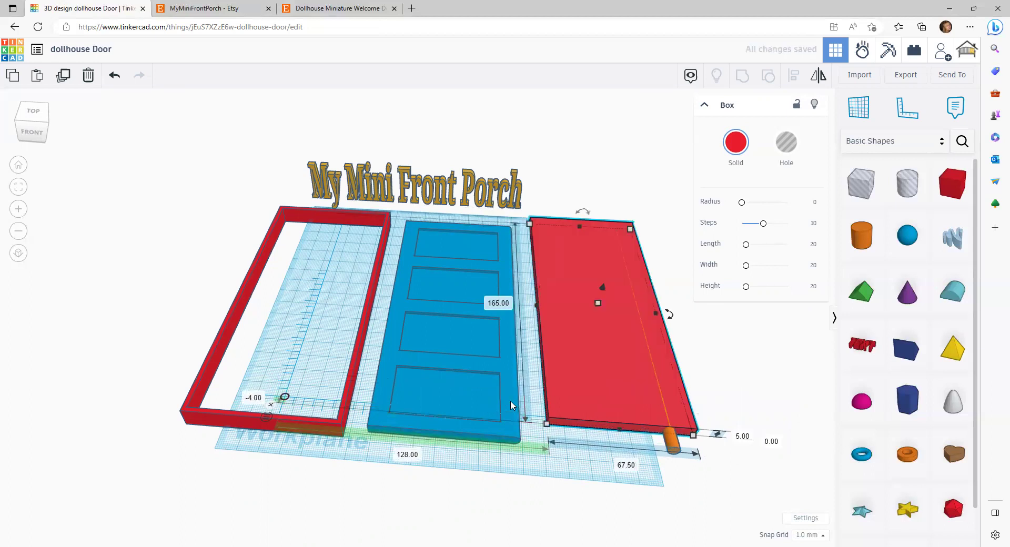
- Shift the 165 mm box over the rod and align both shapes, centred lengthwise and flush along the outer long edge
drag(594, 352, 587, 371)
drag(625, 242, 648, 267)
click(792, 78)
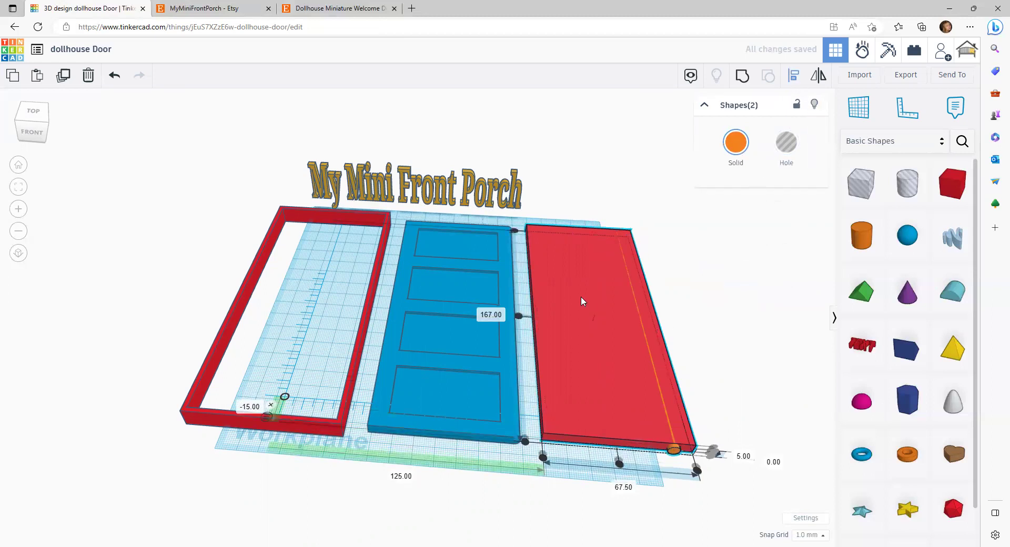
click(519, 316)
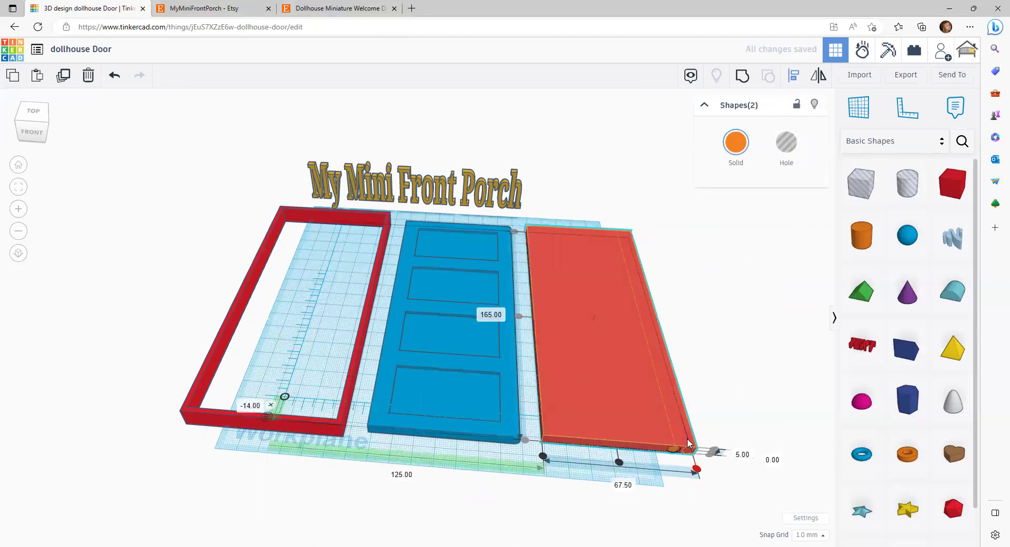
click(696, 469)
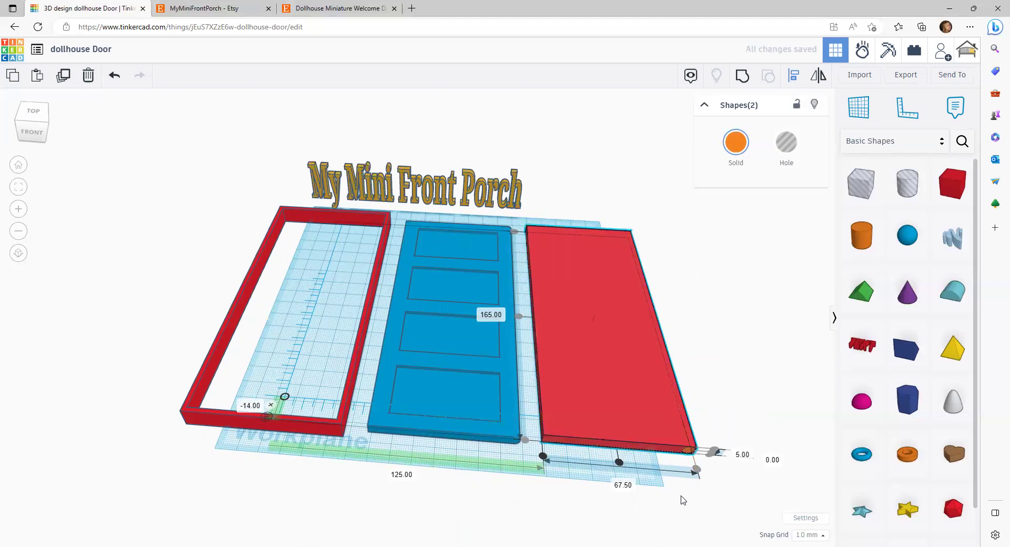
click(681, 496)
click(683, 500)
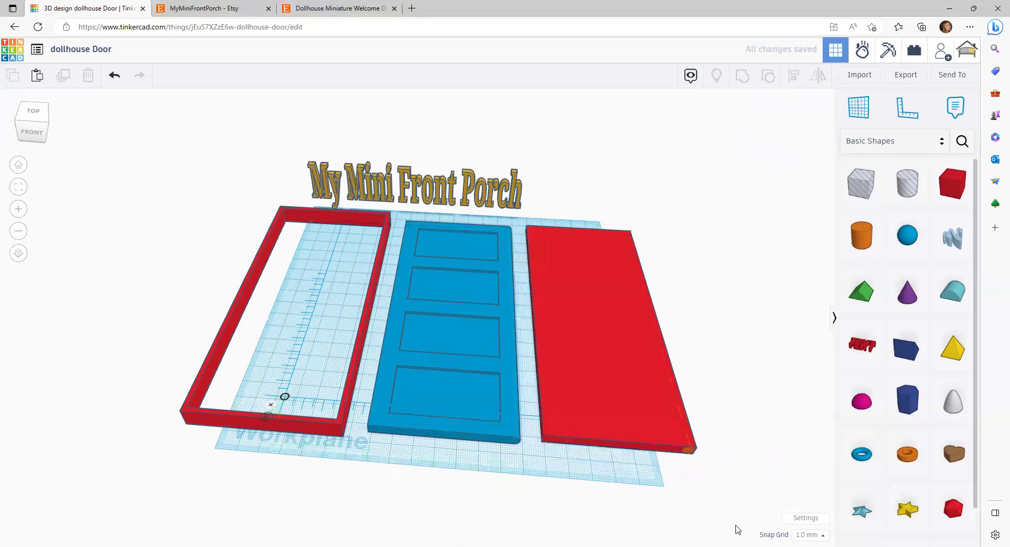
- Nudge the box 2.5 mm toward the door using 2.0 mm and 0.5 mm snap grids, so half the rod protrudes
click(805, 535)
click(809, 484)
click(639, 427)
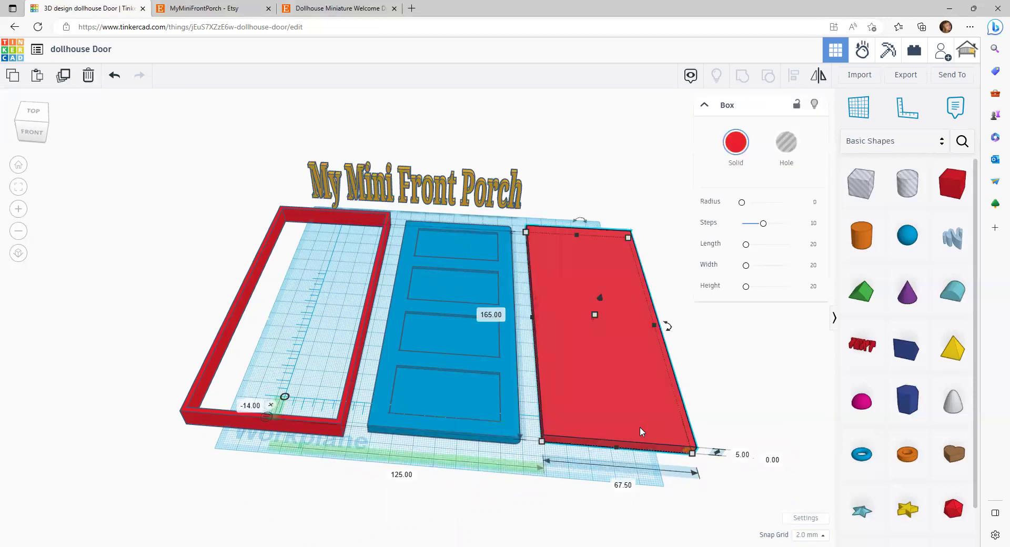
key(Left)
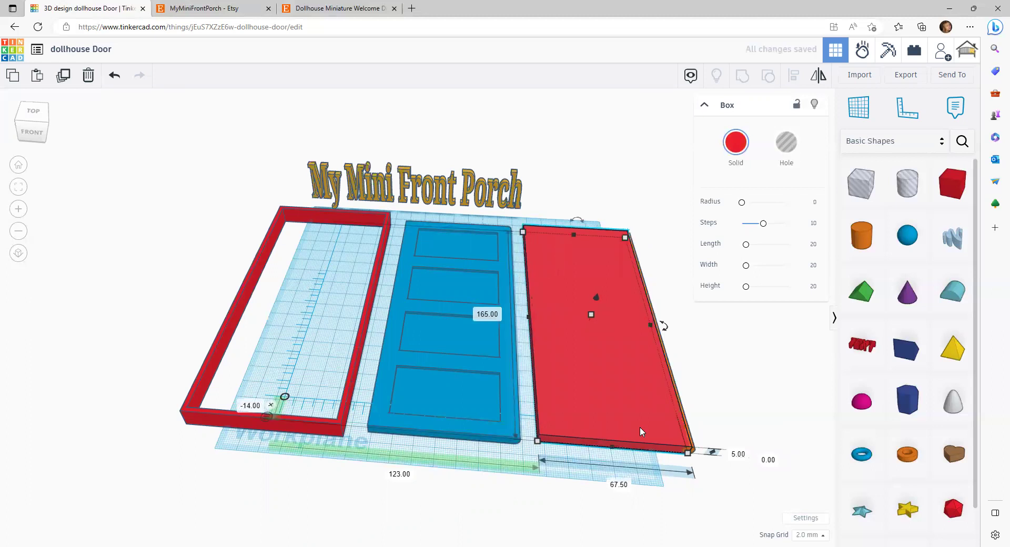
click(808, 535)
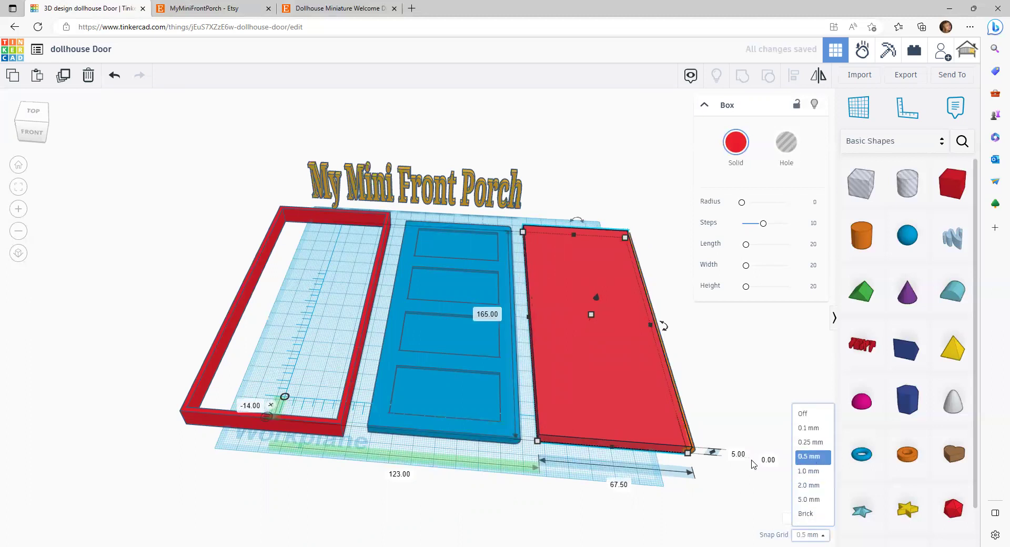
click(808, 456)
key(Left)
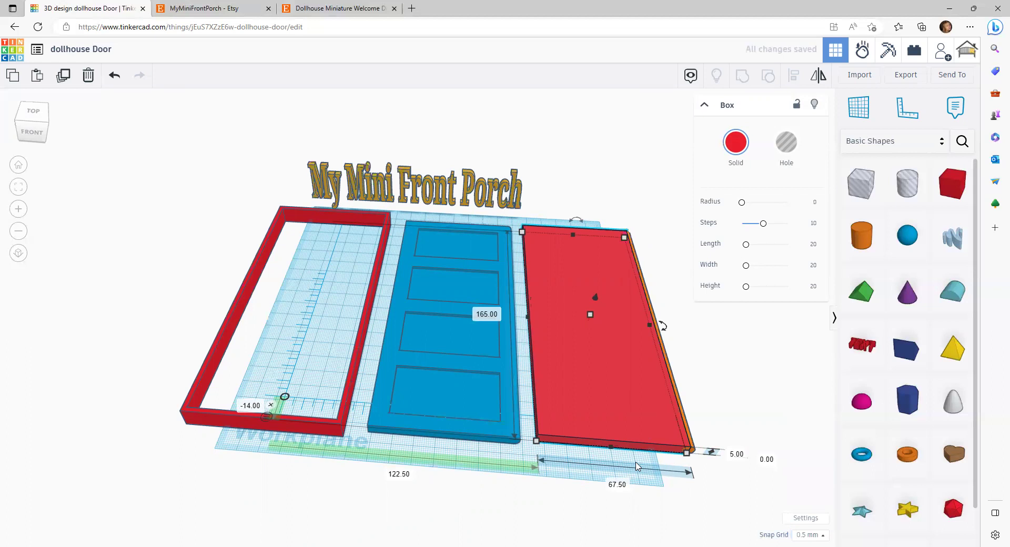
click(660, 467)
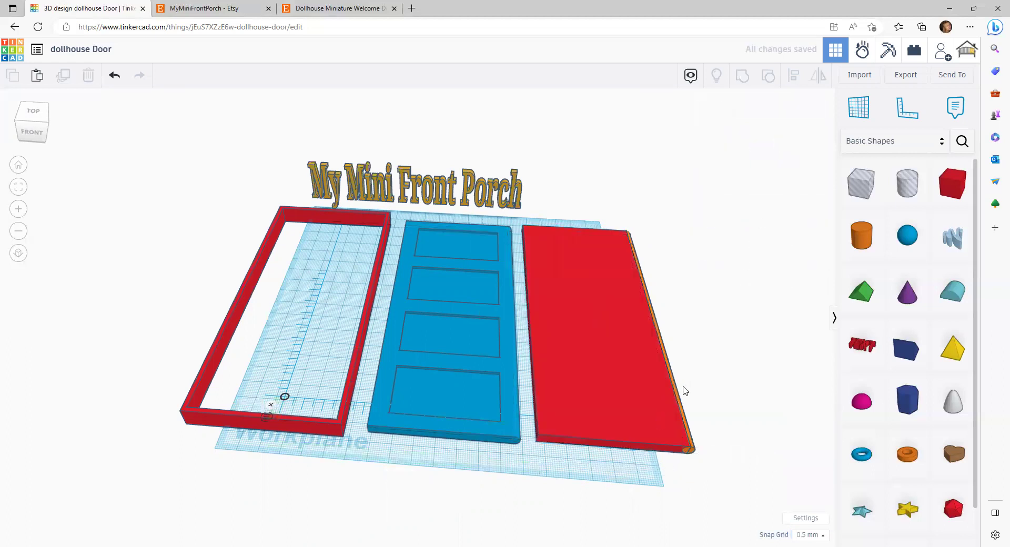
- Check the combined width of the box and rod, and examine the frame, door and new panel from several angles
drag(704, 473, 537, 424)
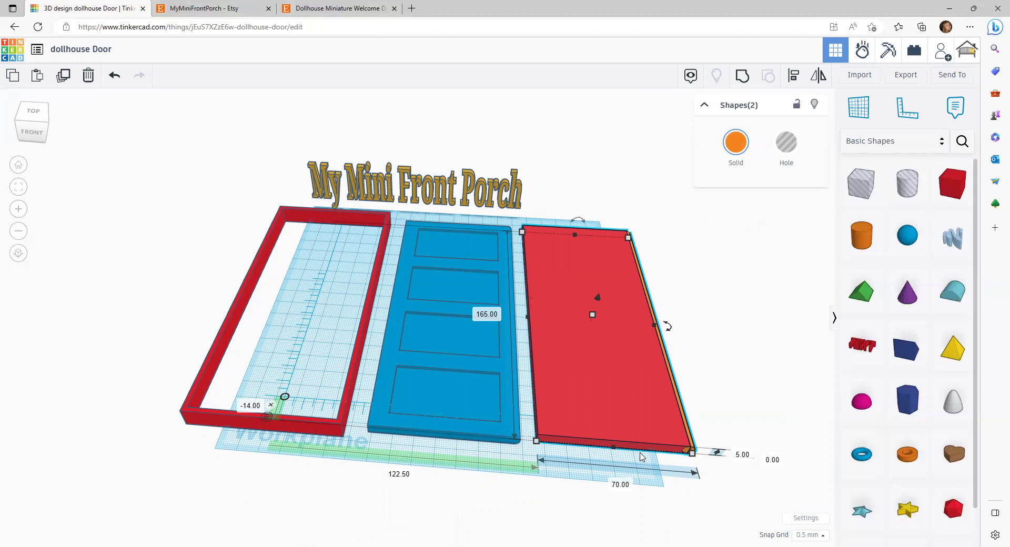
click(711, 403)
right_drag(439, 475, 455, 514)
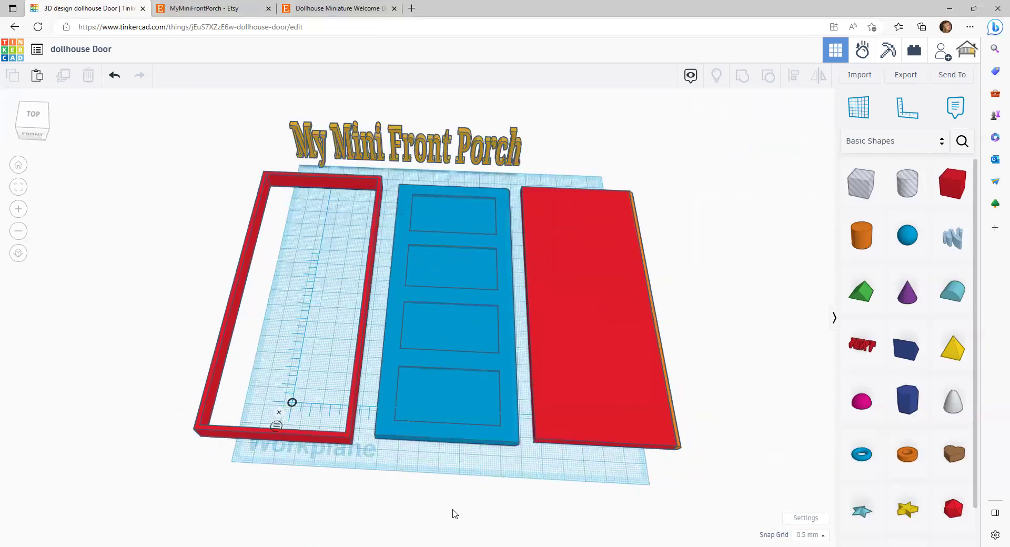
right_drag(586, 297, 596, 325)
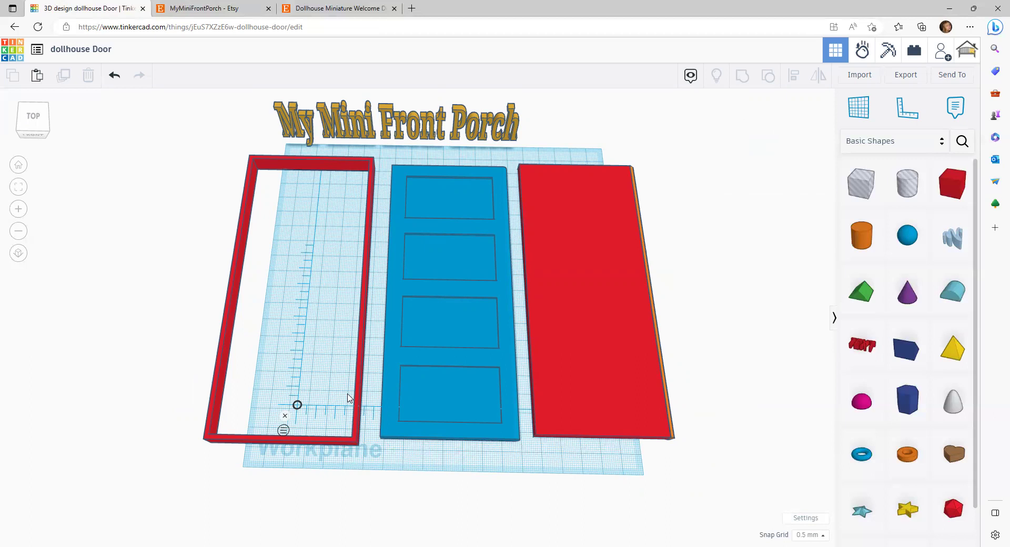
scroll(454, 418, up, 4)
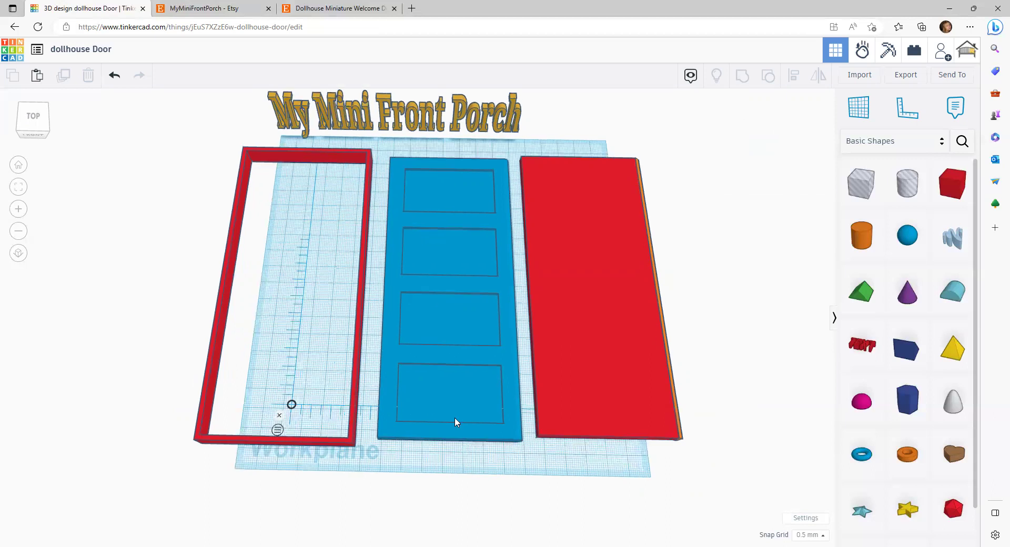
right_drag(429, 452, 547, 450)
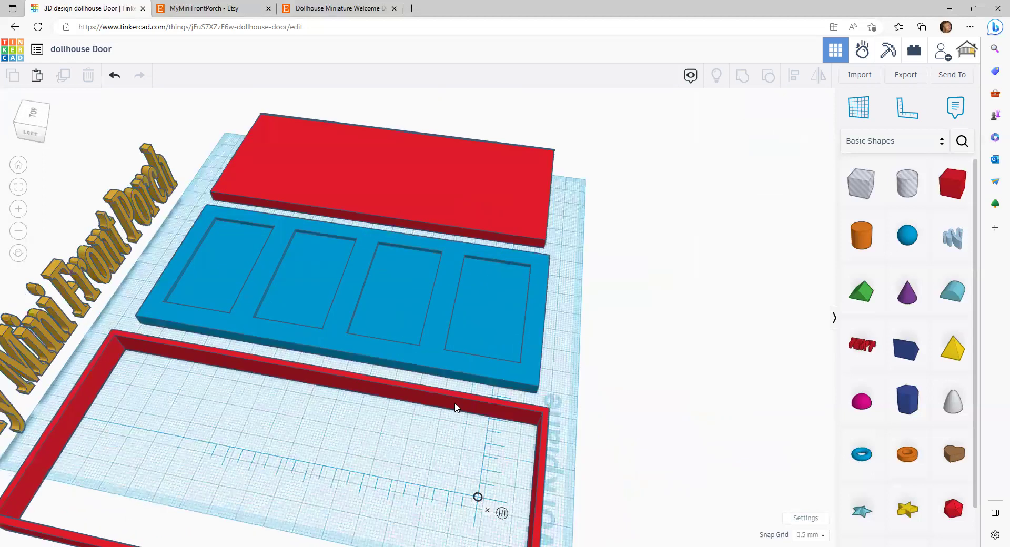
right_drag(101, 310, 123, 318)
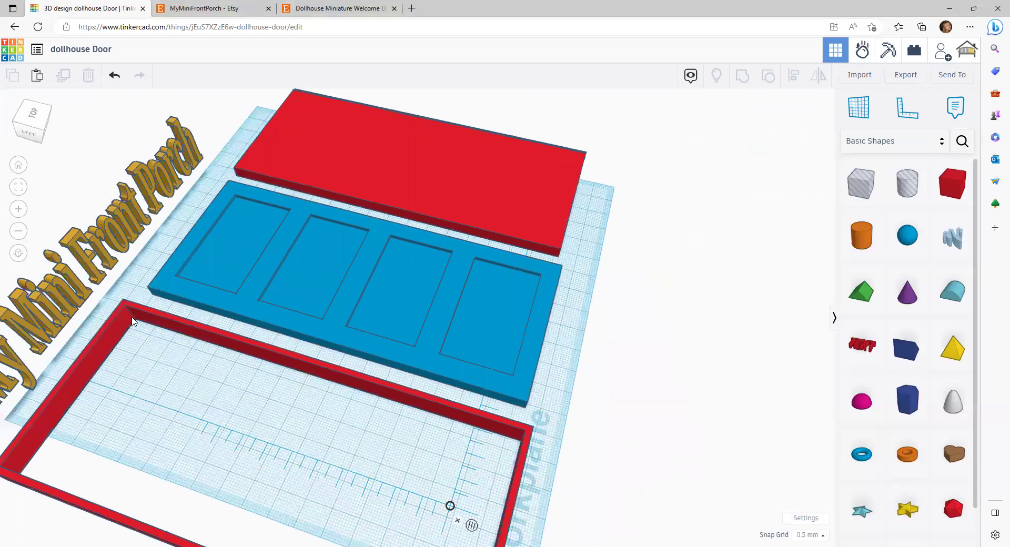
right_drag(312, 439, 161, 449)
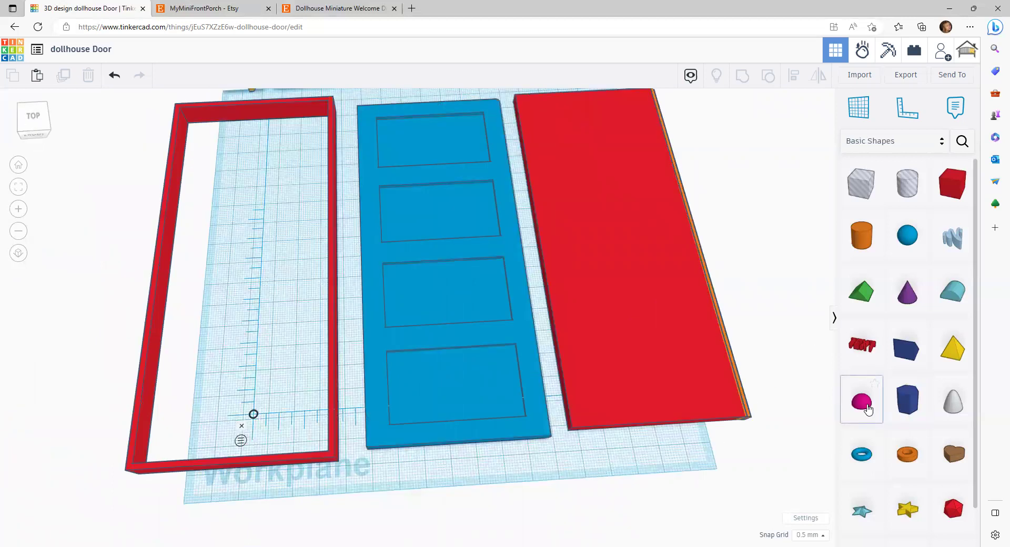
- Add a solid half sphere in front of the large red panel and size it 3 × 3 mm with a 1.5 mm height
drag(865, 404, 661, 471)
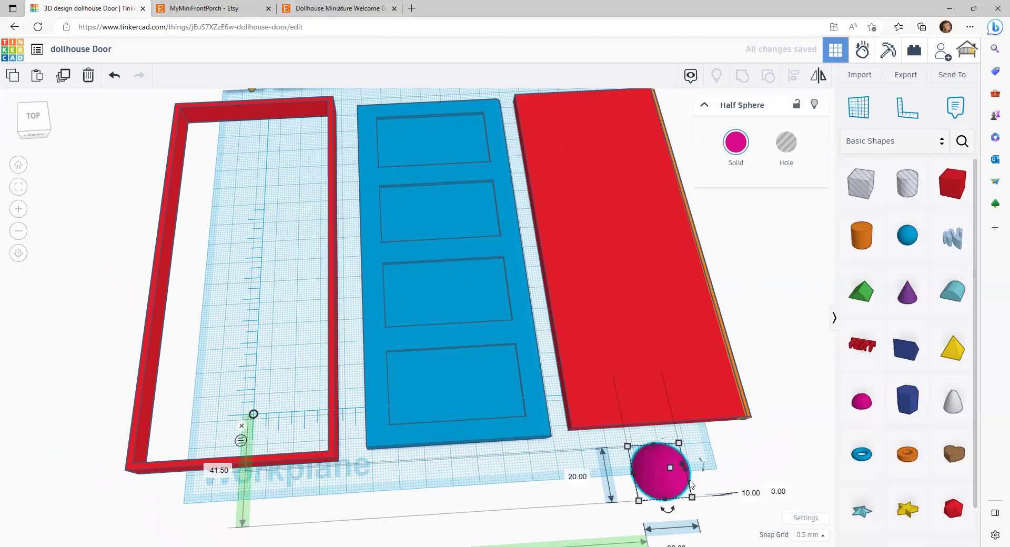
click(578, 477)
text(3)
key(Return)
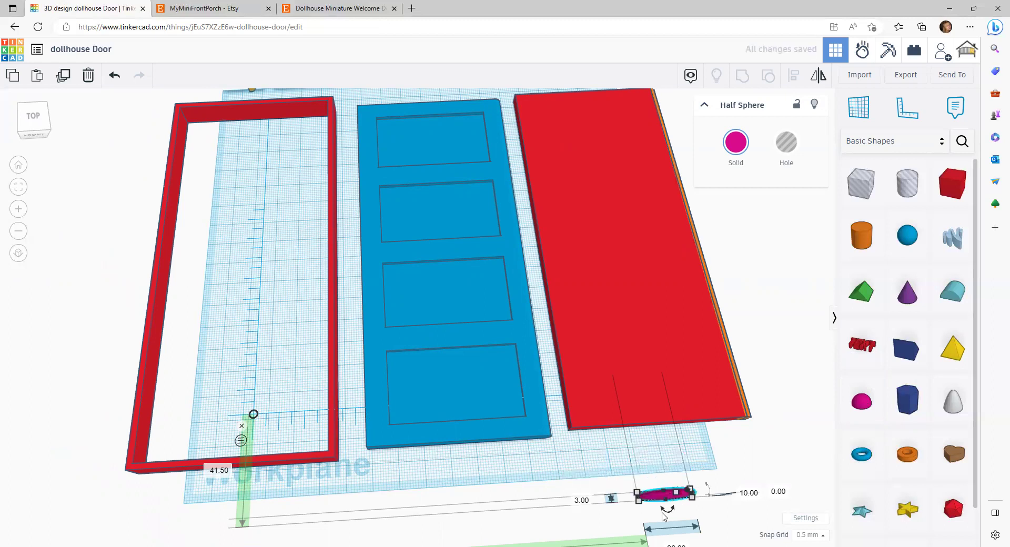
click(678, 544)
text(3)
key(Return)
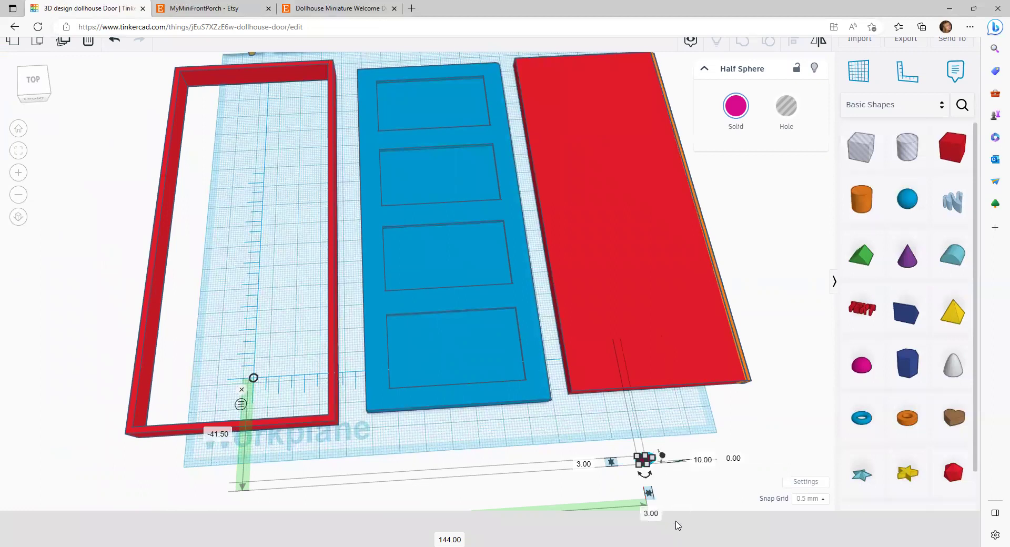
click(708, 460)
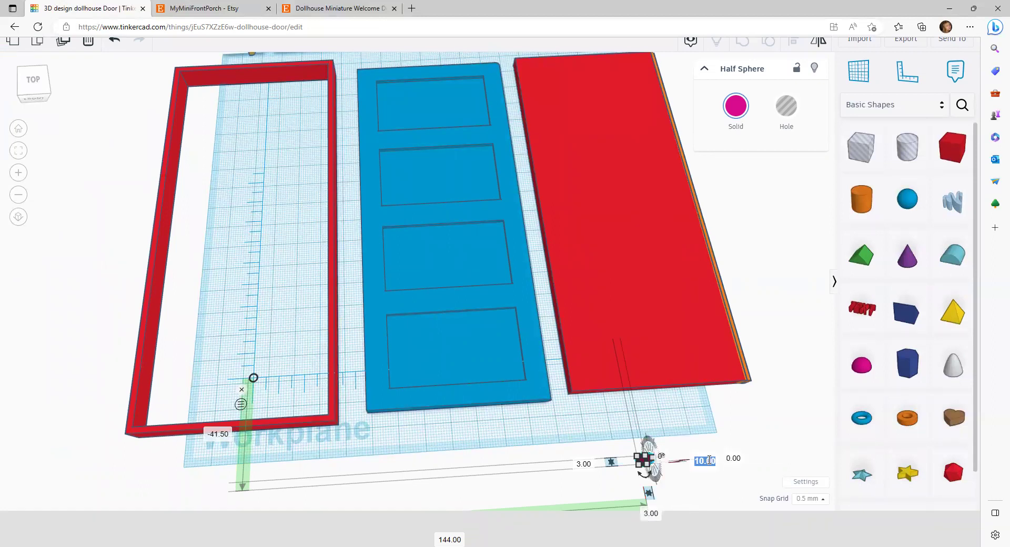
text(3)
key(Return)
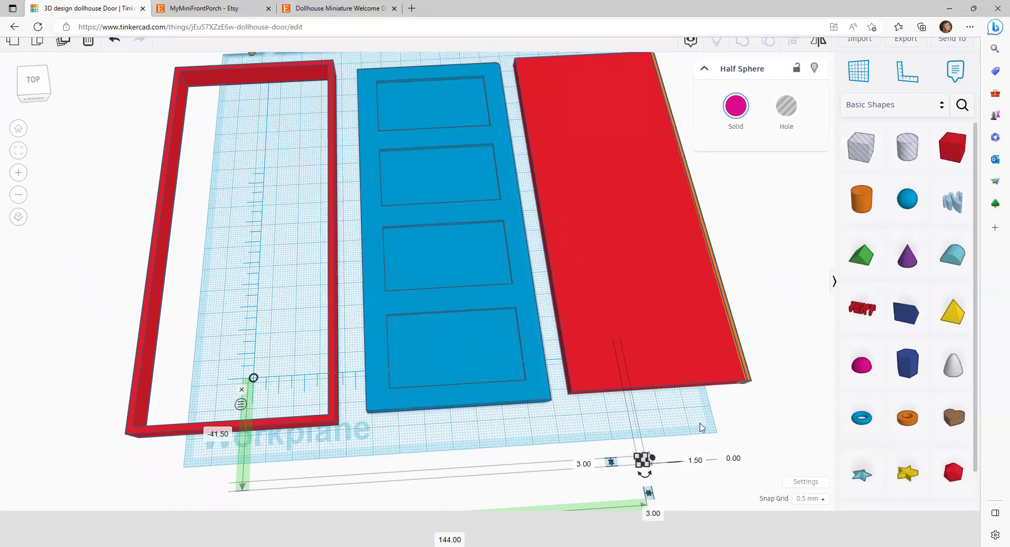
click(677, 445)
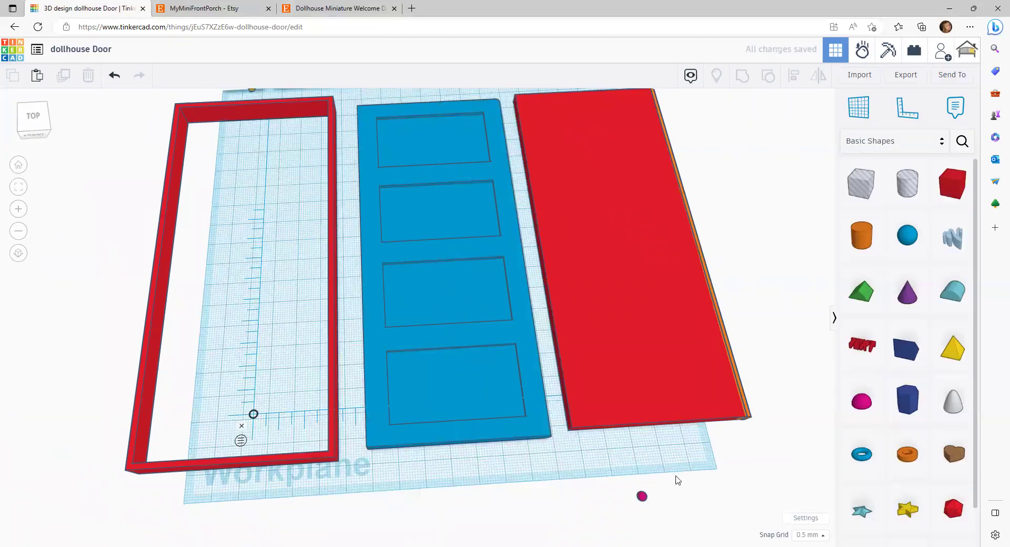
- Move the half sphere next to the front end of the orange rod, about 188 mm from the ruler origin
drag(642, 495, 744, 427)
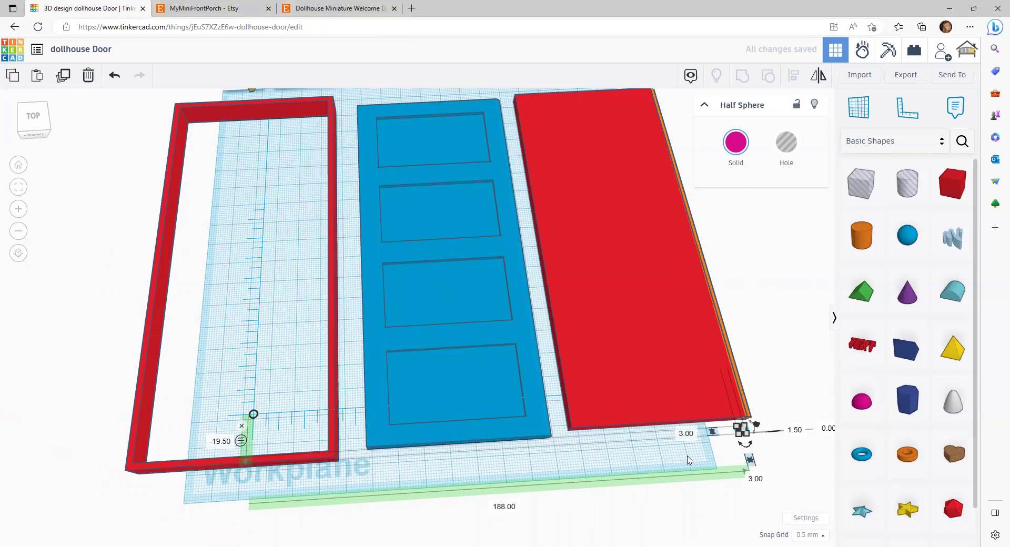
key(f)
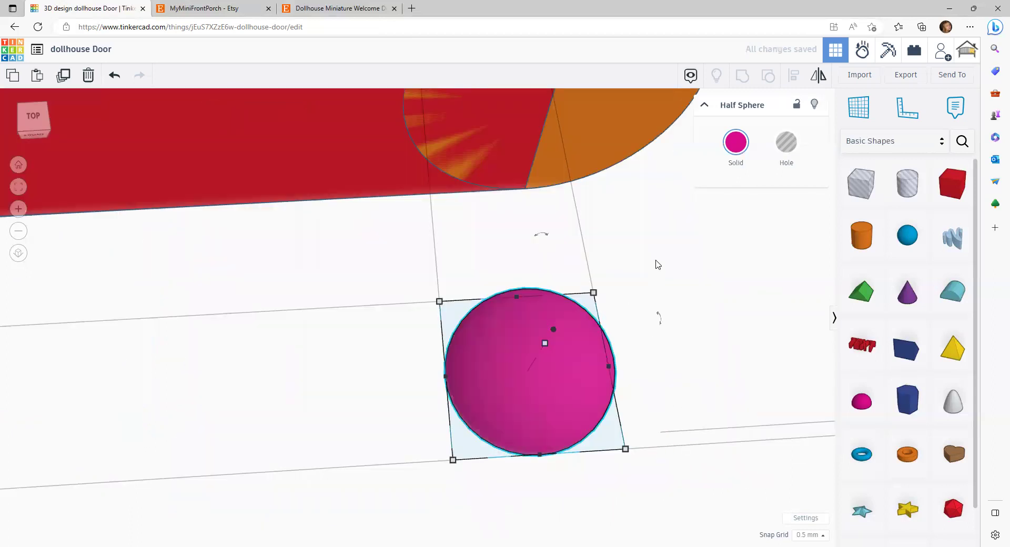
middle_drag(660, 255, 659, 329)
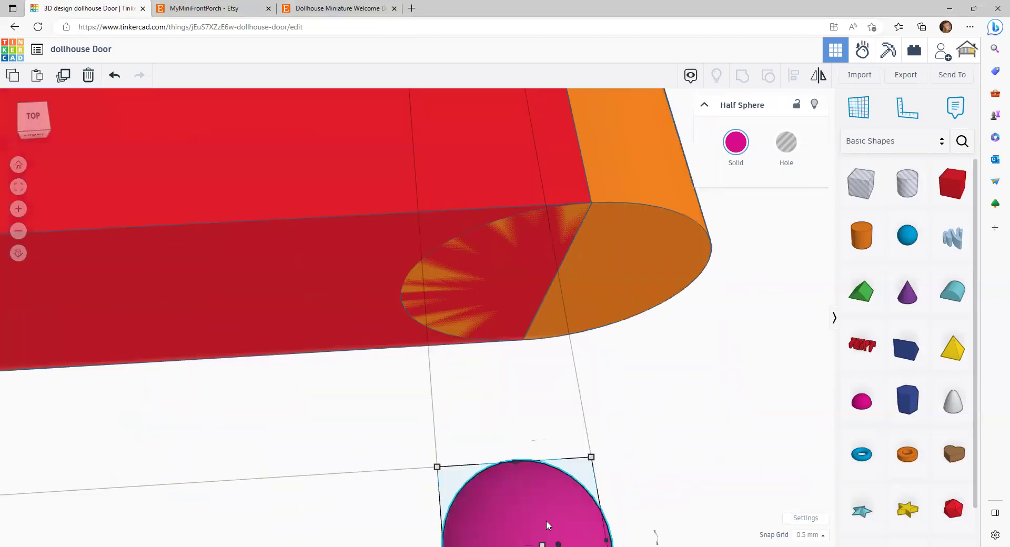
drag(546, 519, 601, 296)
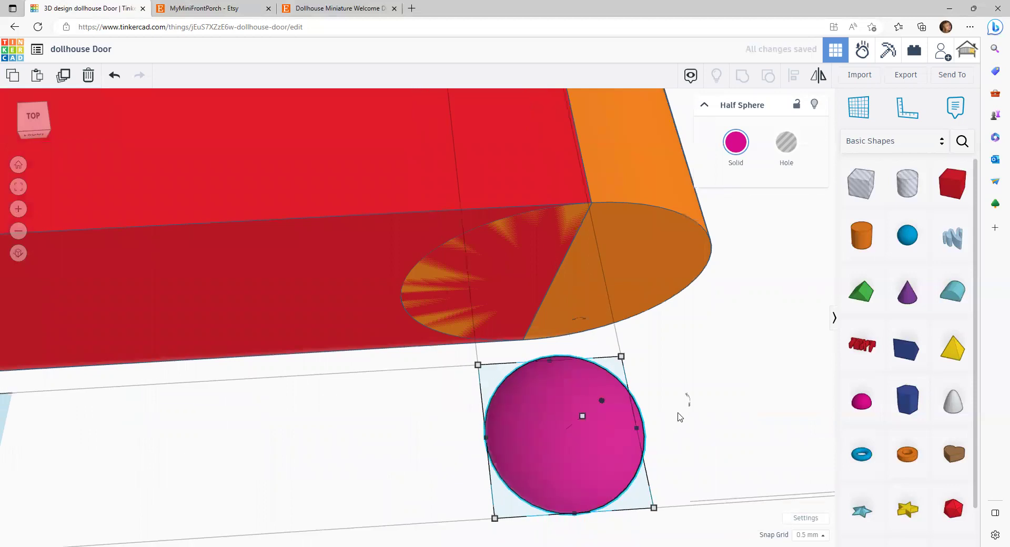
- Rotate the half sphere 90° so its flat face points toward the rod's end
drag(687, 401, 728, 382)
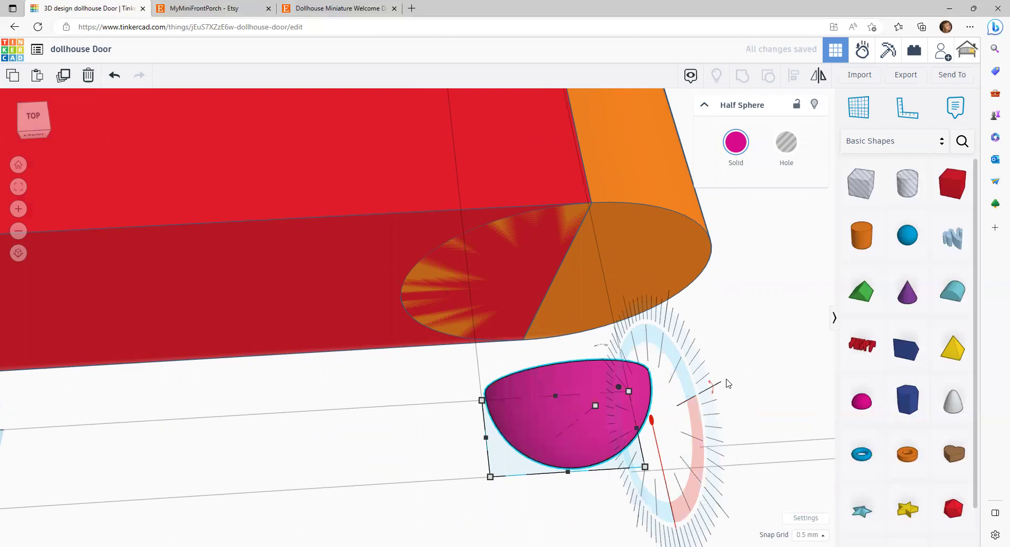
scroll(727, 383, down, 5)
scroll(798, 390, down, 4)
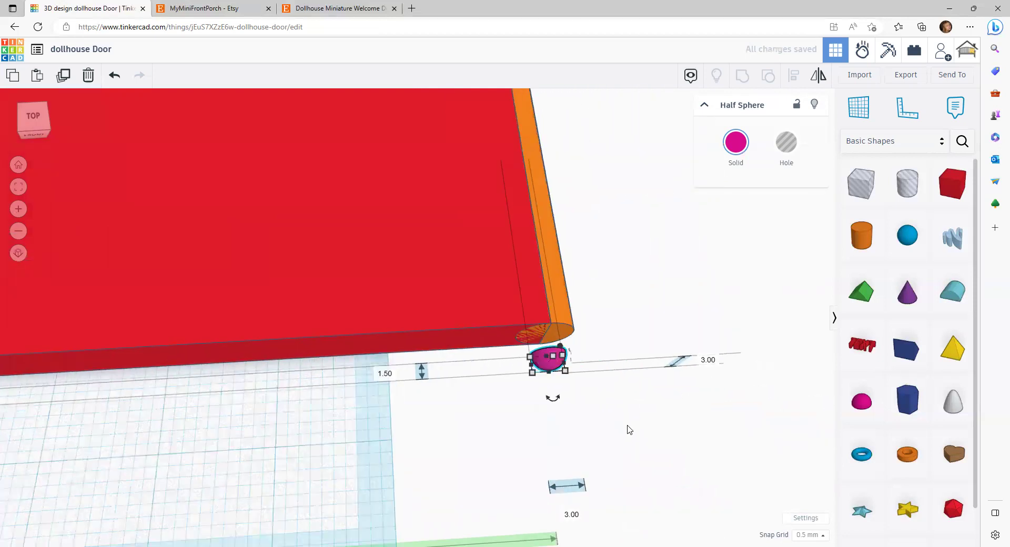
- Set the half sphere's height above the workplane to 0 mm at the rod's front end
right_drag(628, 430, 616, 359)
scroll(604, 352, down, 4)
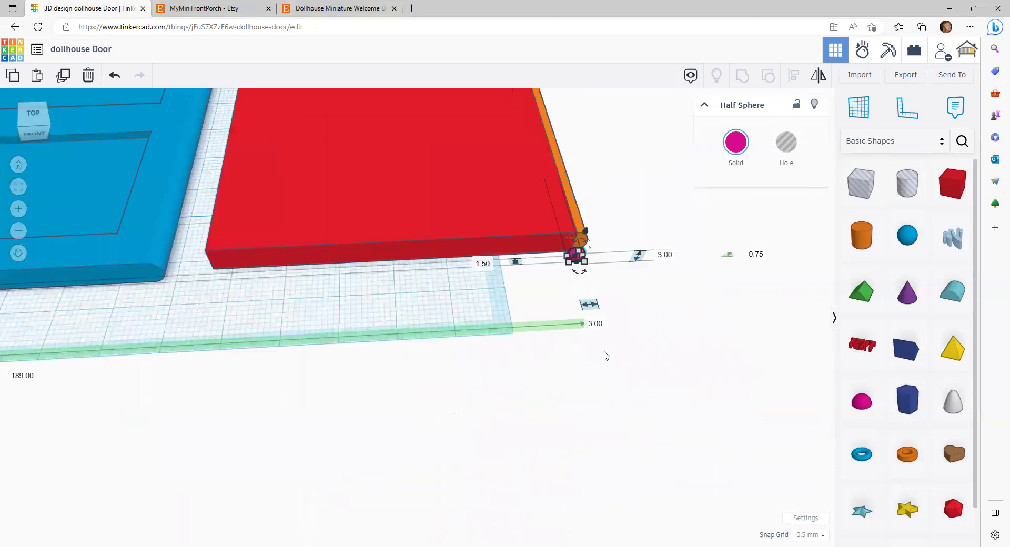
click(753, 255)
text(0)
key(Return)
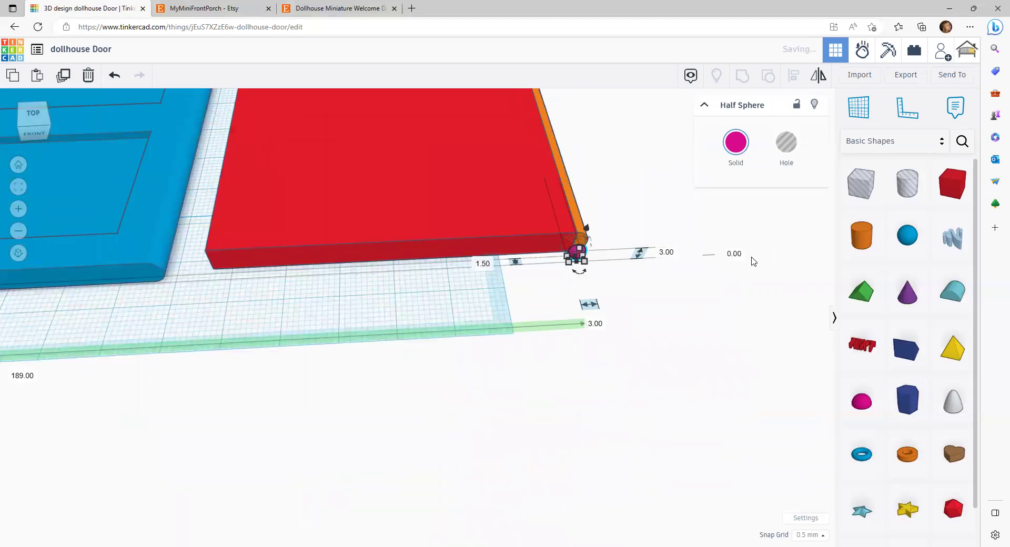
- Align the half sphere with the orange rod, centered in width and height, with their front ends flush
scroll(581, 287, up, 2)
scroll(584, 288, up, 2)
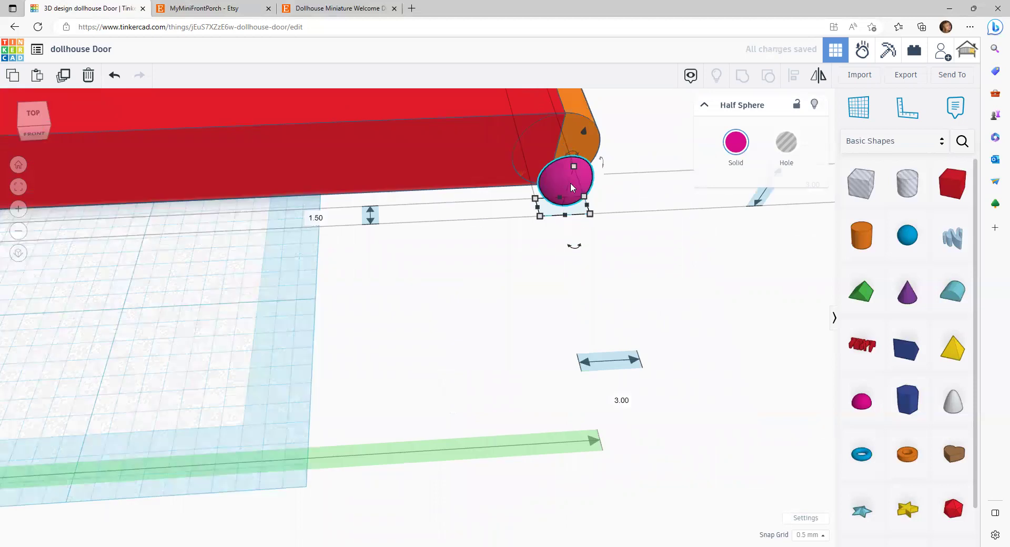
shift+click(577, 125)
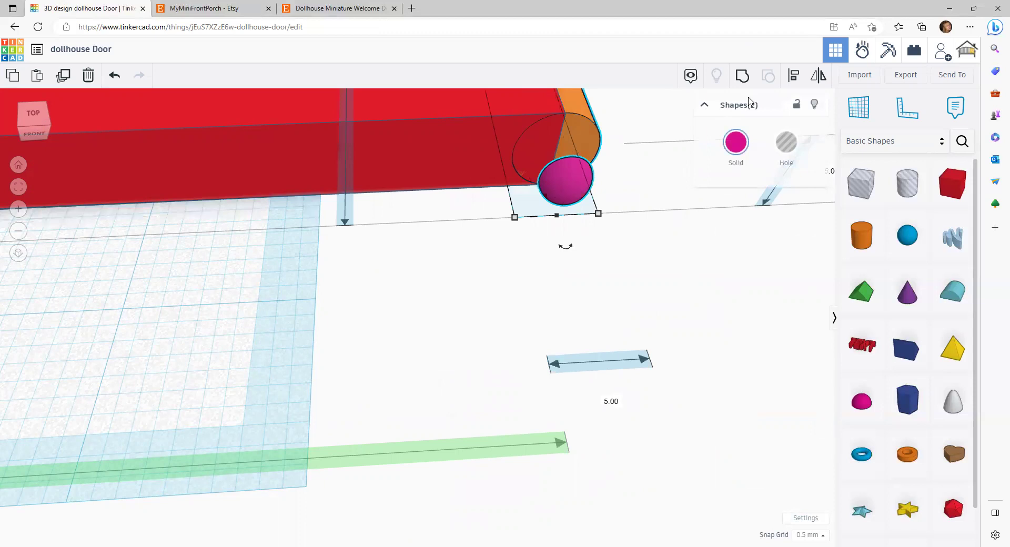
click(793, 76)
click(645, 180)
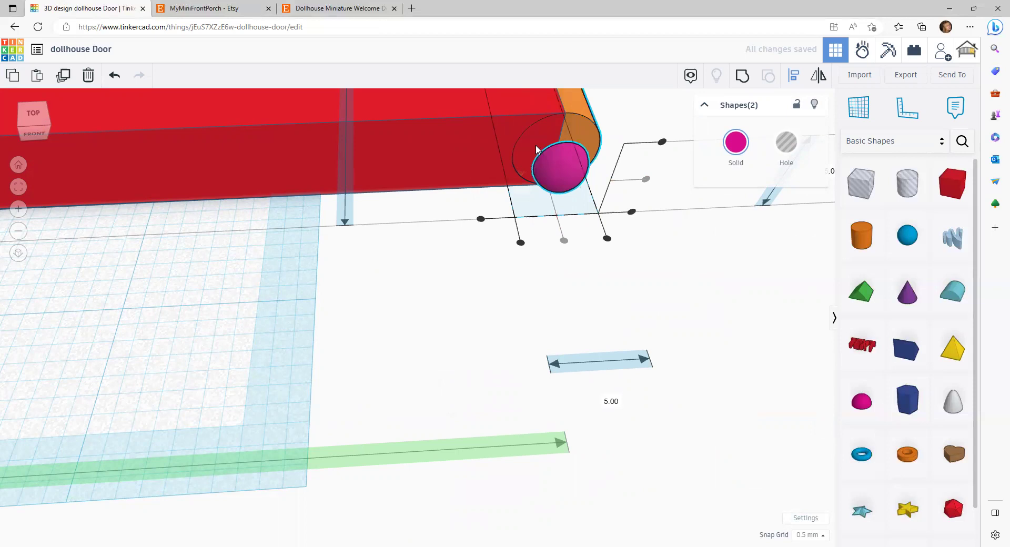
click(481, 219)
click(471, 253)
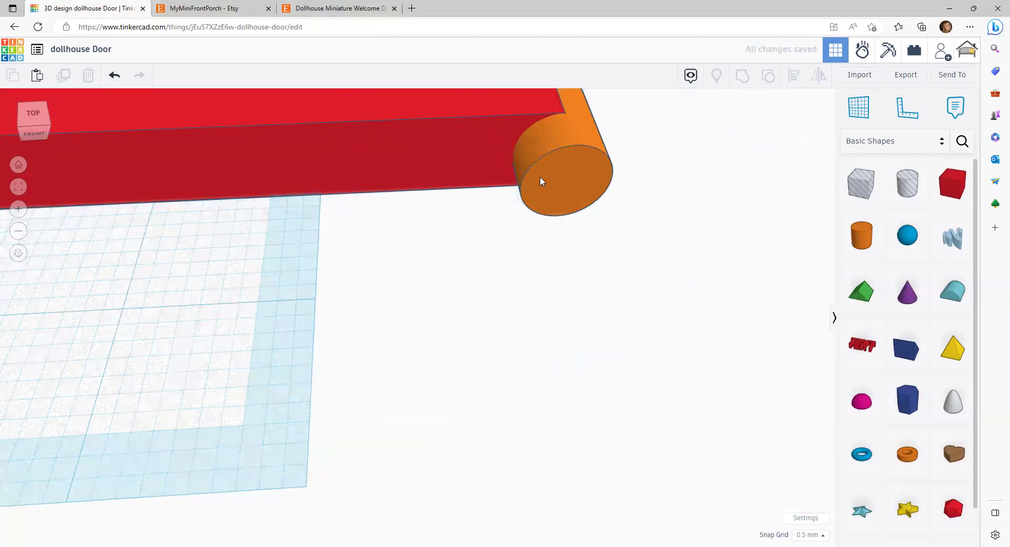
- Change the snap grid to 1.0 mm and shift the orange rod back 1.5 mm in total, exposing the half sphere at its front
click(539, 176)
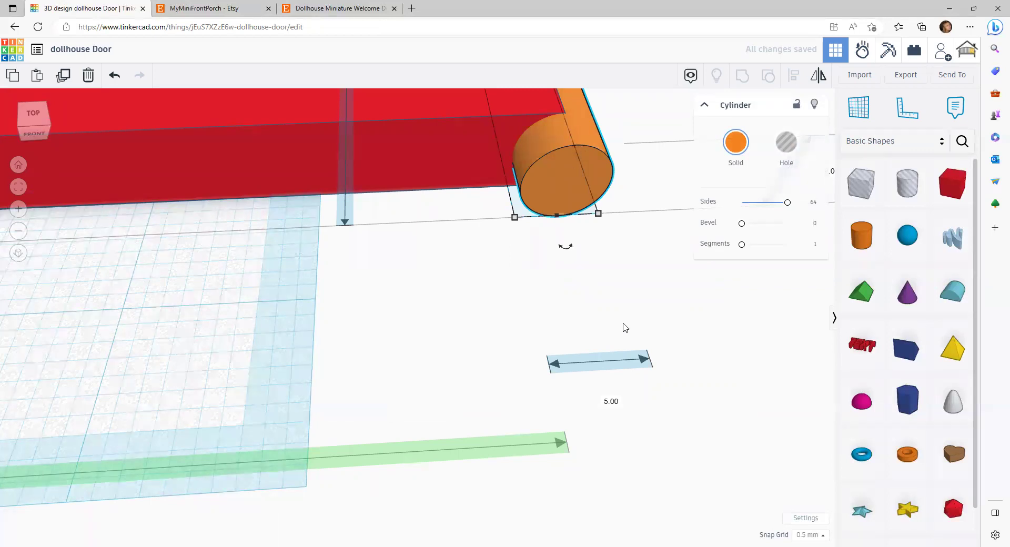
click(810, 535)
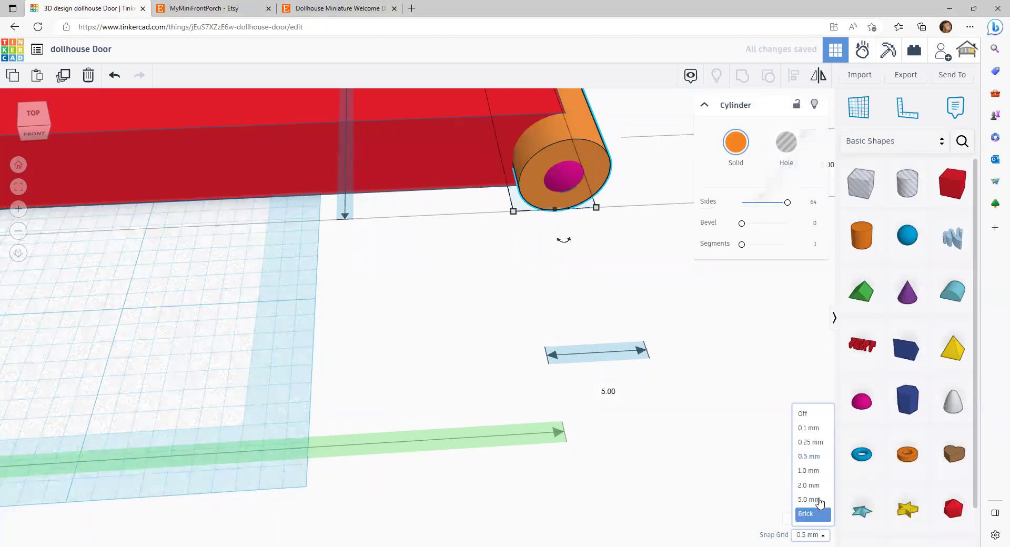
click(811, 470)
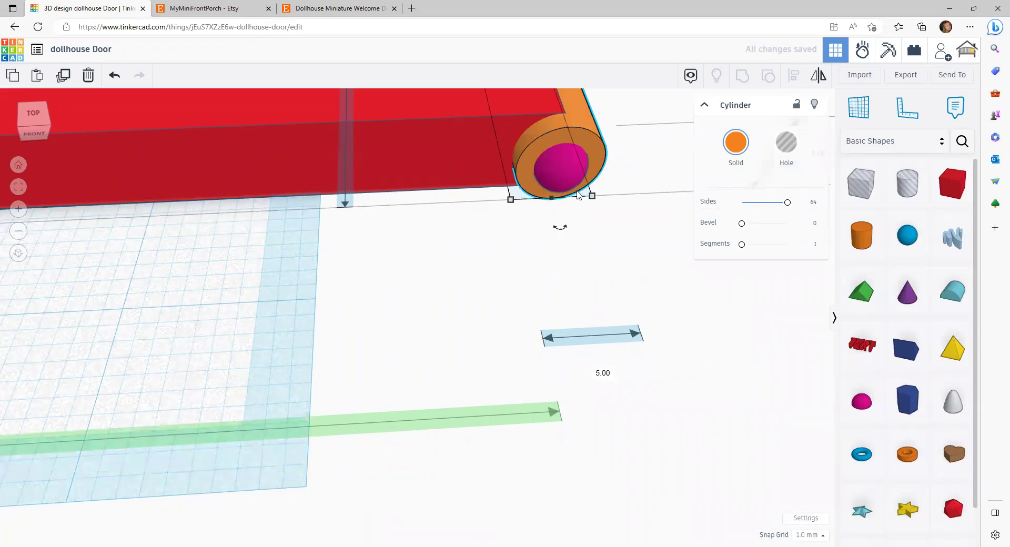
shift+click(574, 149)
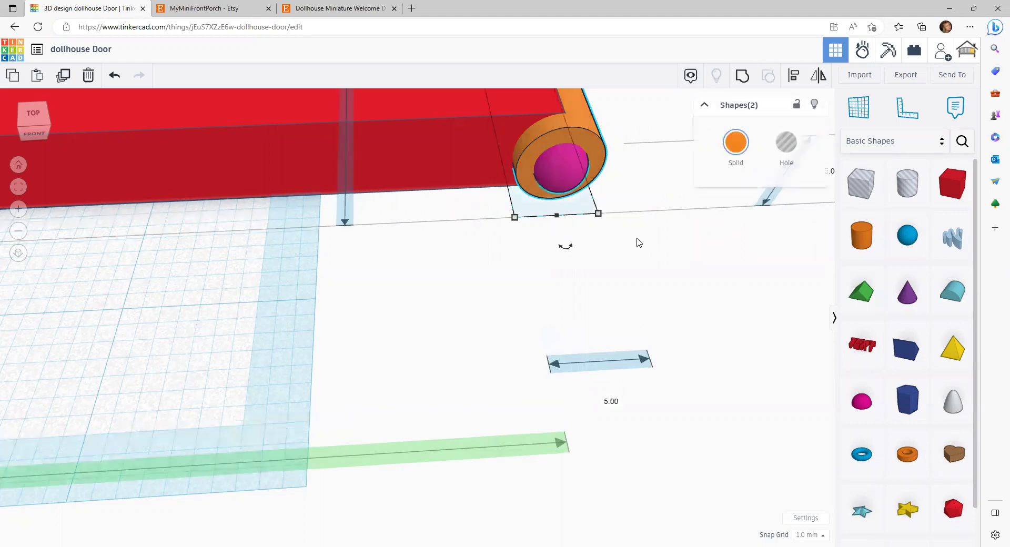
click(639, 242)
- Duplicate the half sphere and place the copy beside the rod's front end, off the panel's outer side
click(568, 171)
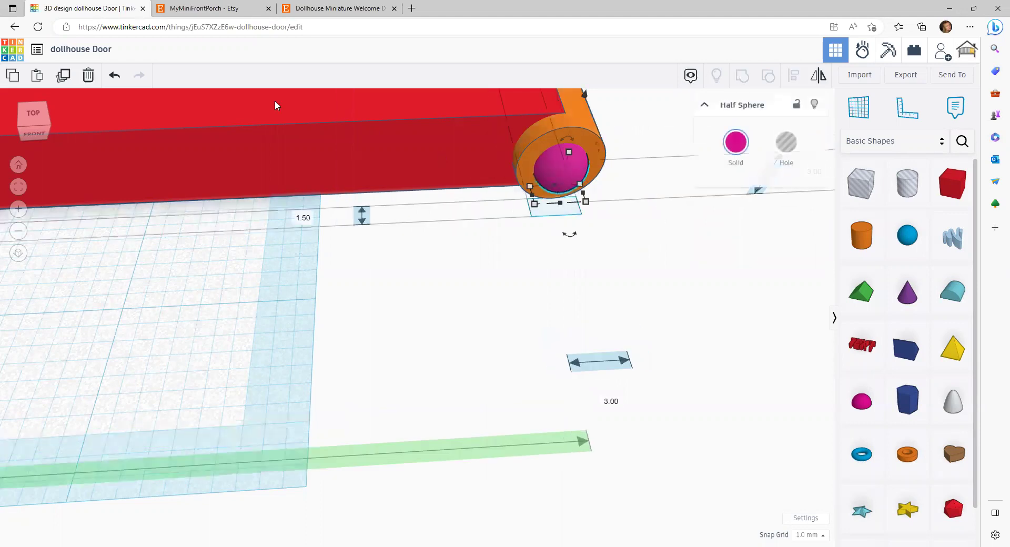
click(62, 77)
drag(545, 169, 647, 157)
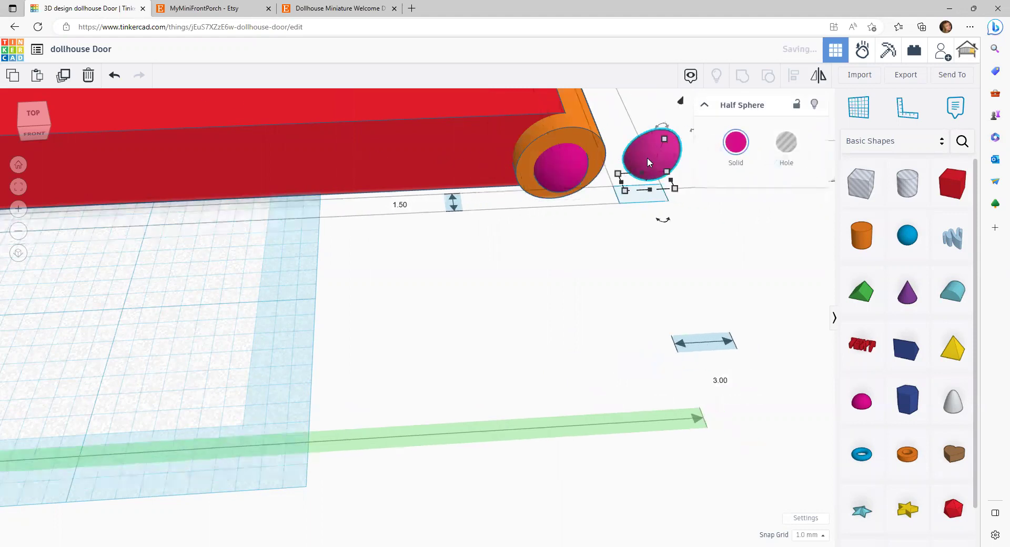
- Group the orange rod with the half sphere at its front end
click(570, 137)
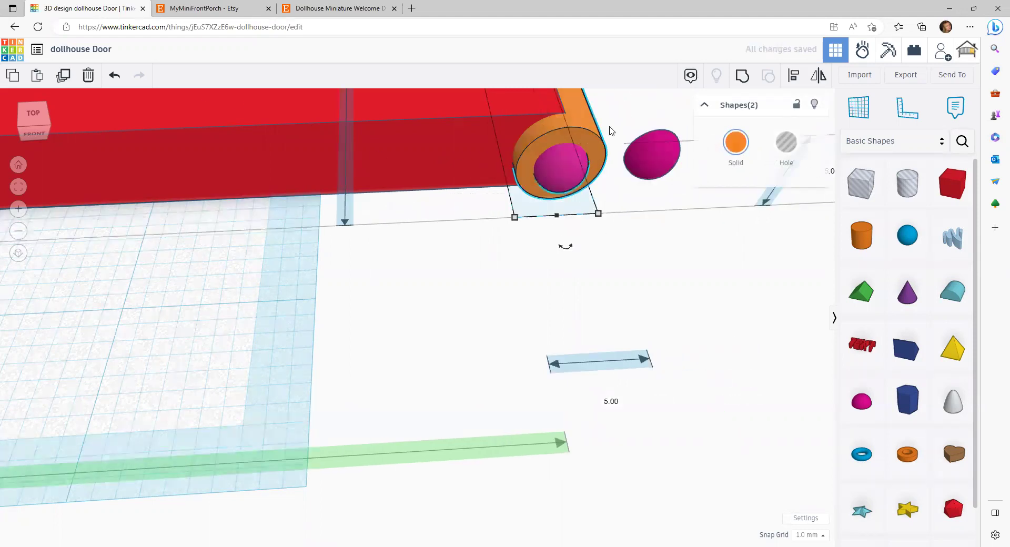
click(742, 77)
click(631, 221)
- Move the copied half sphere beyond the rod's back end and mirror it front to back
click(641, 175)
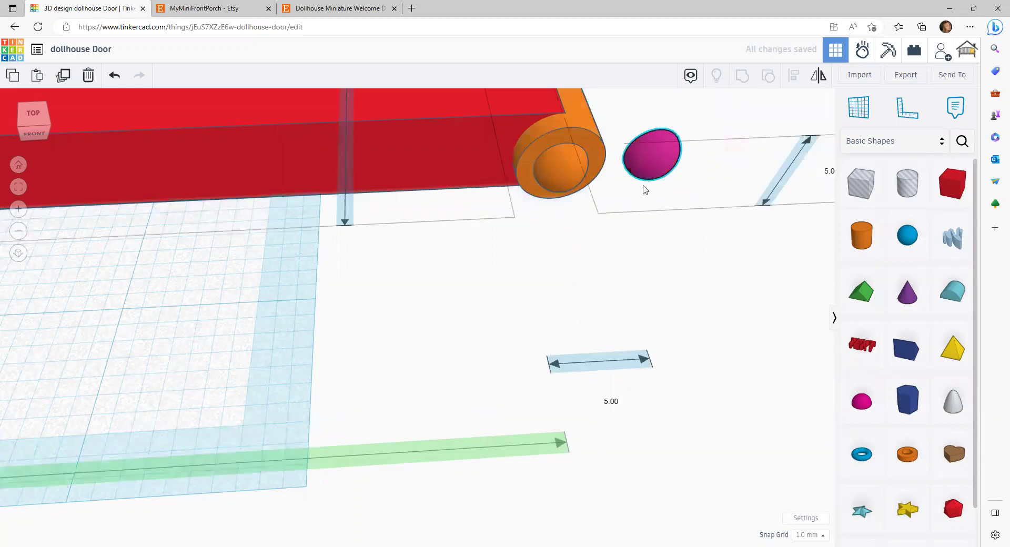
scroll(643, 177, down, 3)
scroll(579, 349, up, 5)
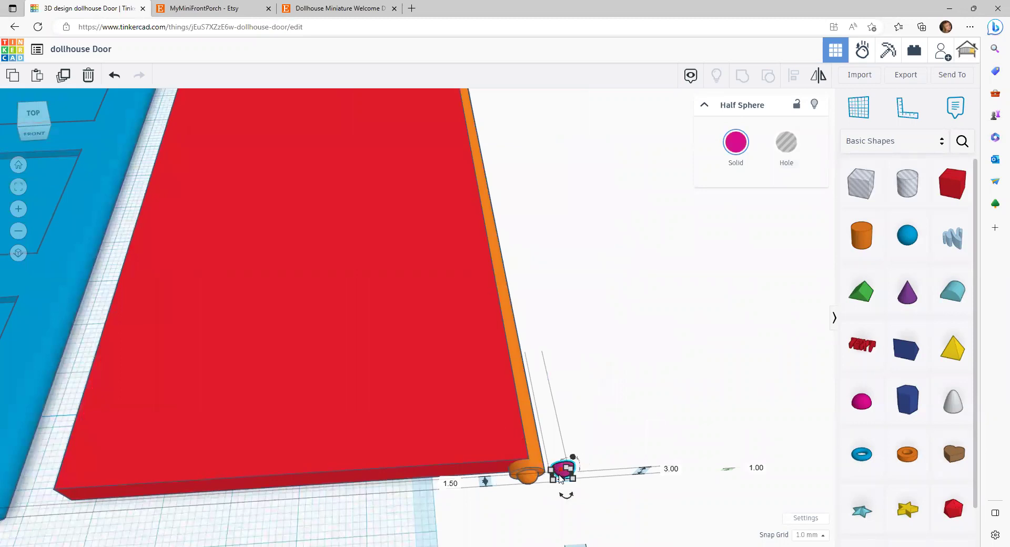
drag(561, 469, 502, 139)
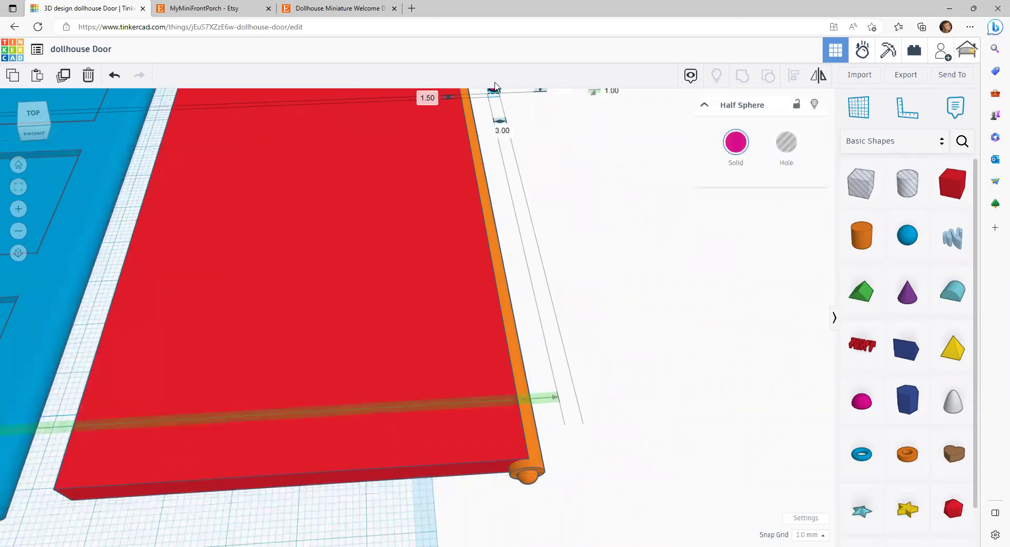
scroll(530, 401, down, 4)
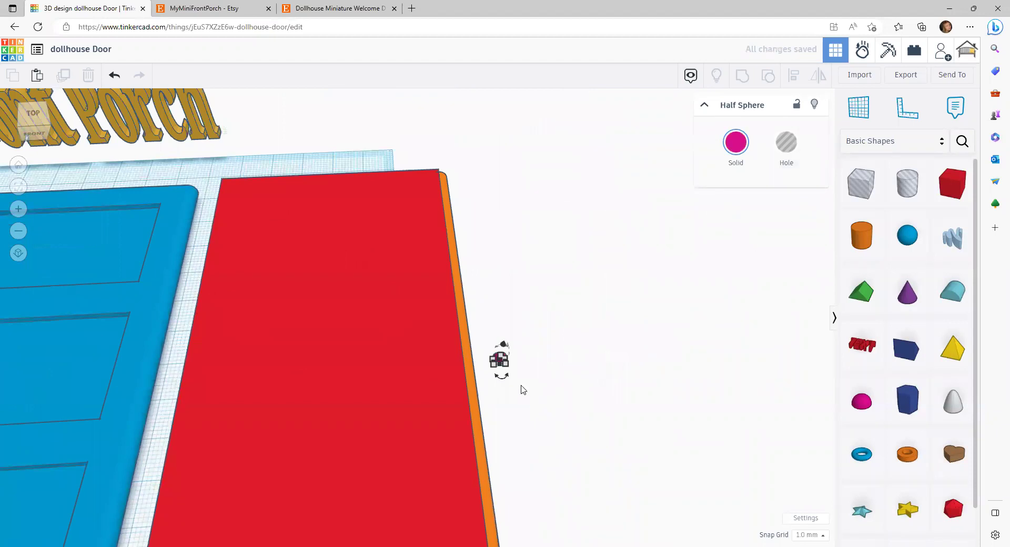
click(520, 388)
drag(501, 358, 457, 154)
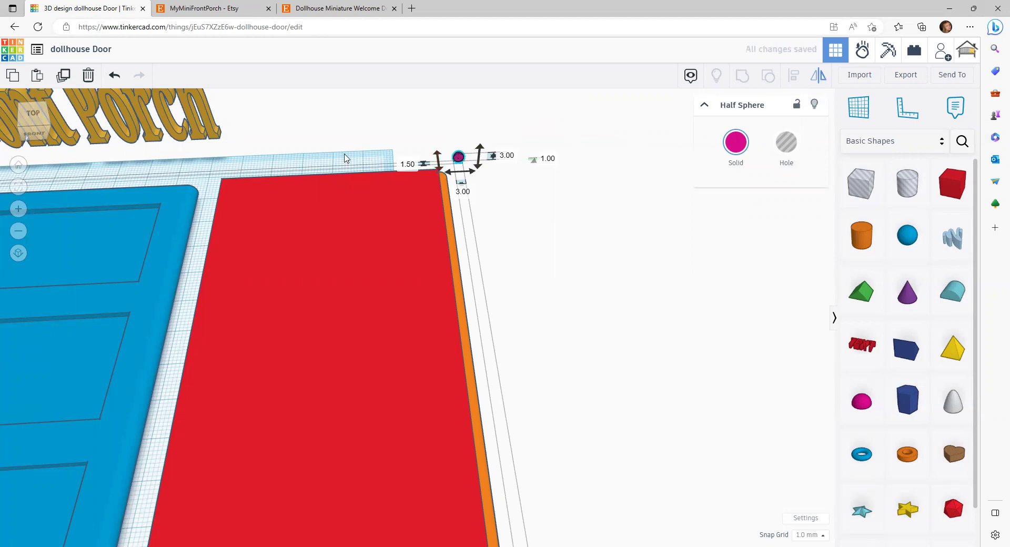
click(326, 158)
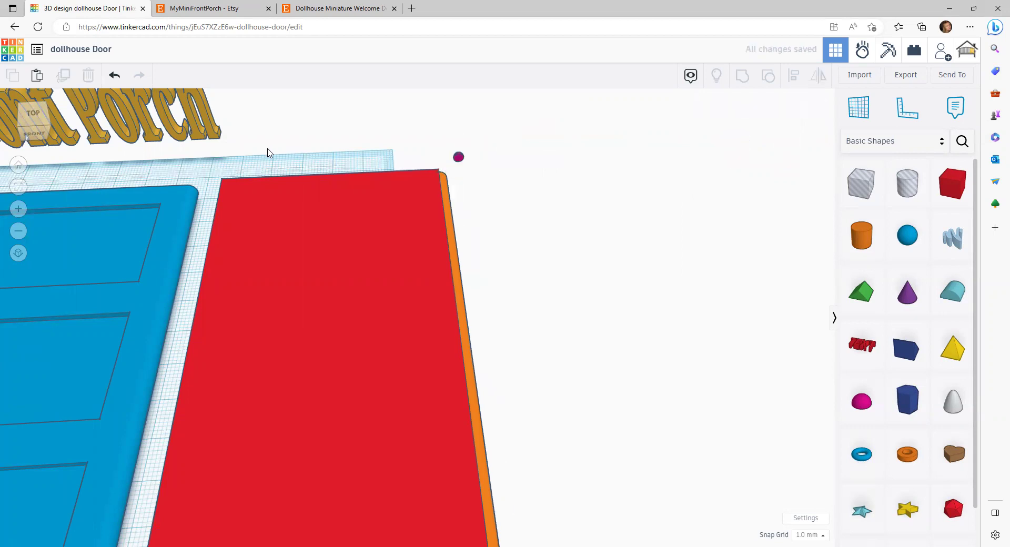
- View the model from the back and move the half sphere directly behind the rod's end
click(29, 106)
click(32, 107)
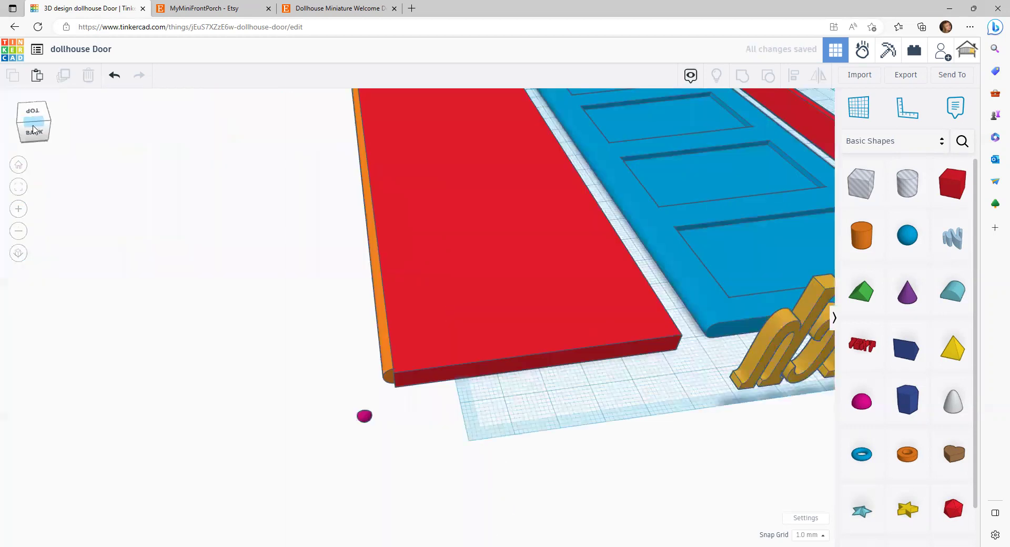
click(34, 131)
scroll(199, 310, up, 5)
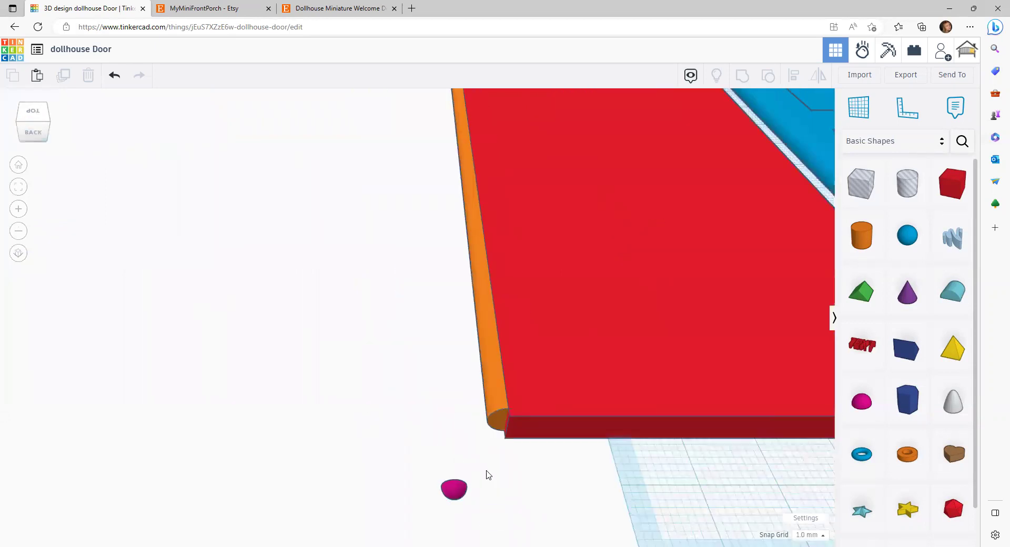
drag(455, 486, 491, 461)
- Align the half sphere and rod so they are centered side to side with their back ends flush
click(502, 402)
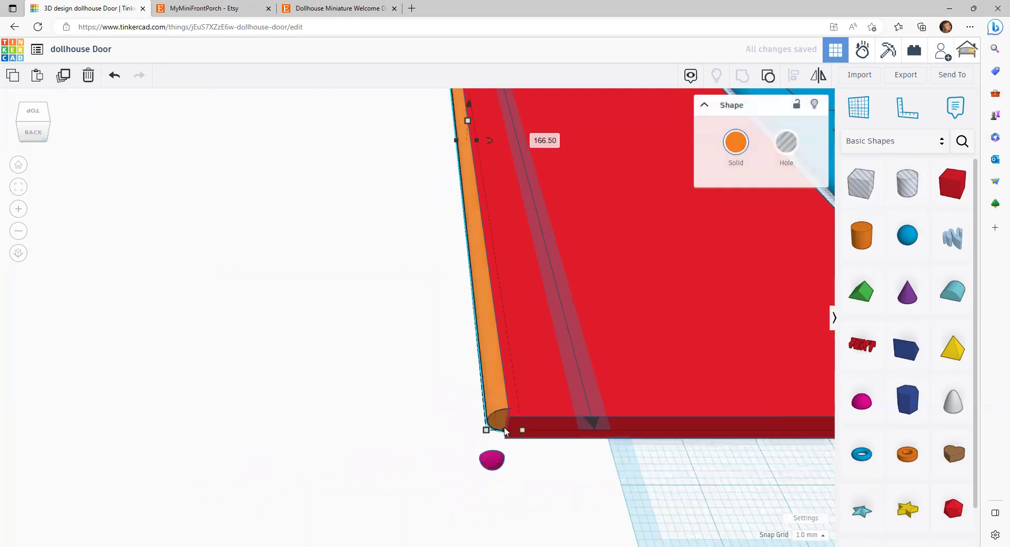
shift+click(491, 460)
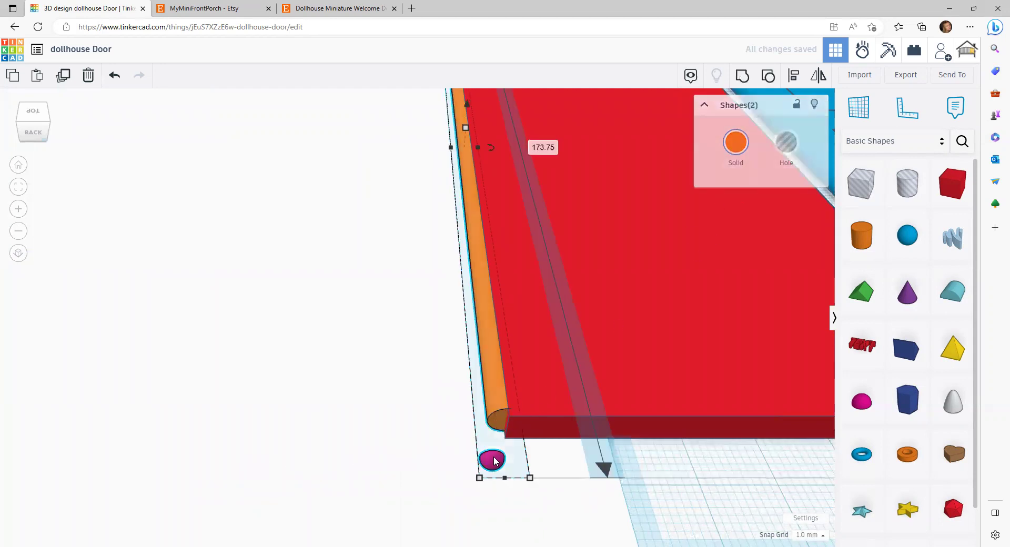
click(784, 77)
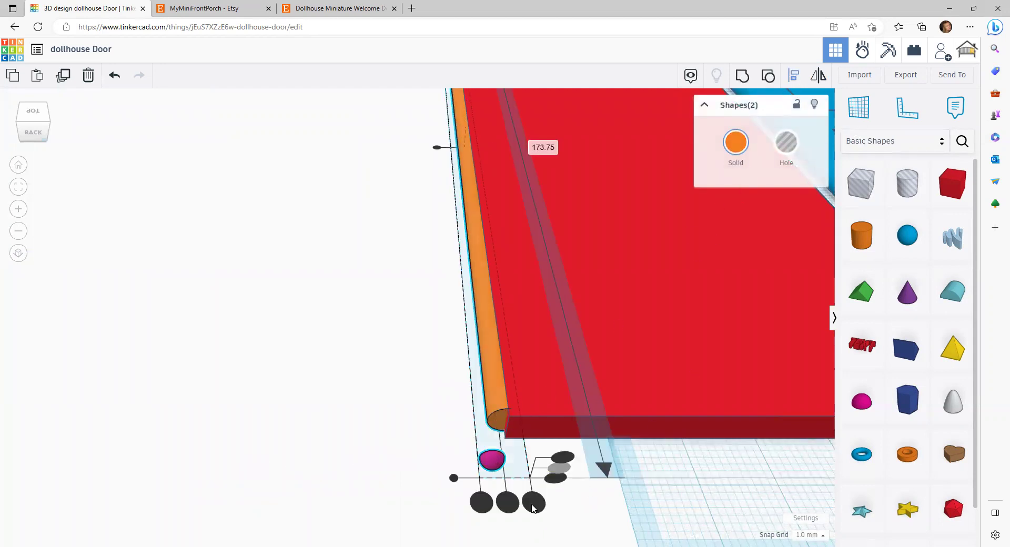
click(508, 501)
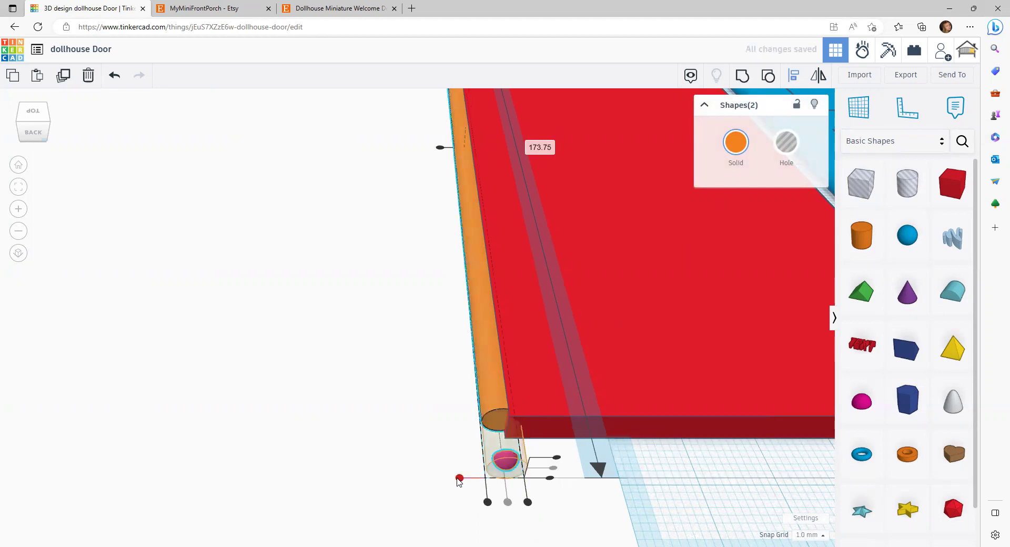
click(459, 477)
click(444, 509)
- Change the snap grid to 0.5 mm and shift the rod 1.5 mm in total toward the front, exposing the back half sphere
click(502, 441)
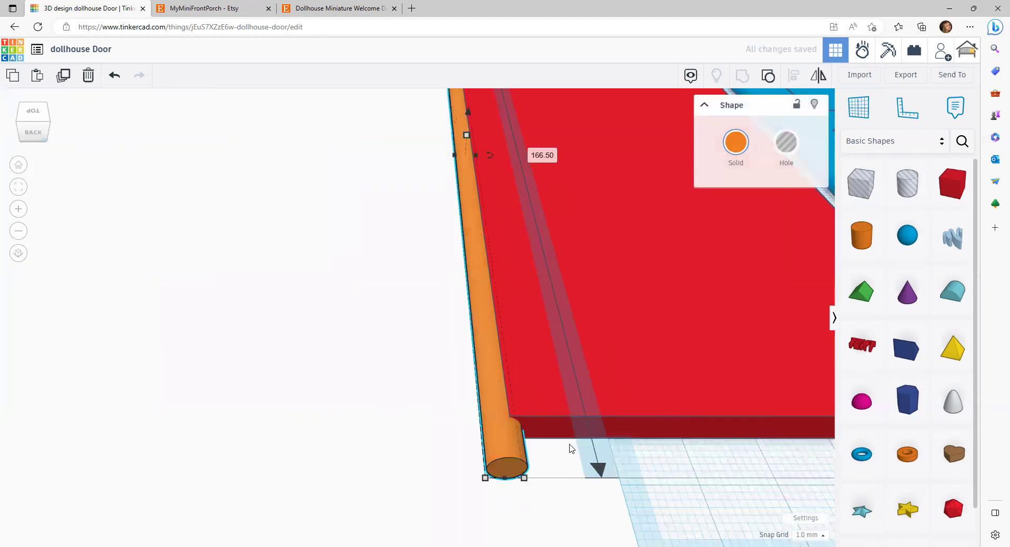
click(810, 534)
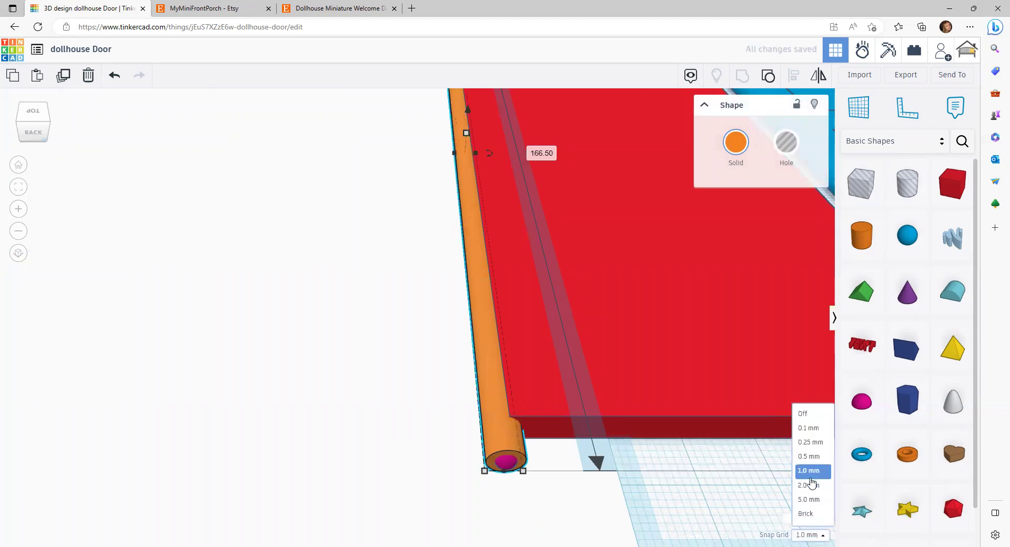
click(808, 456)
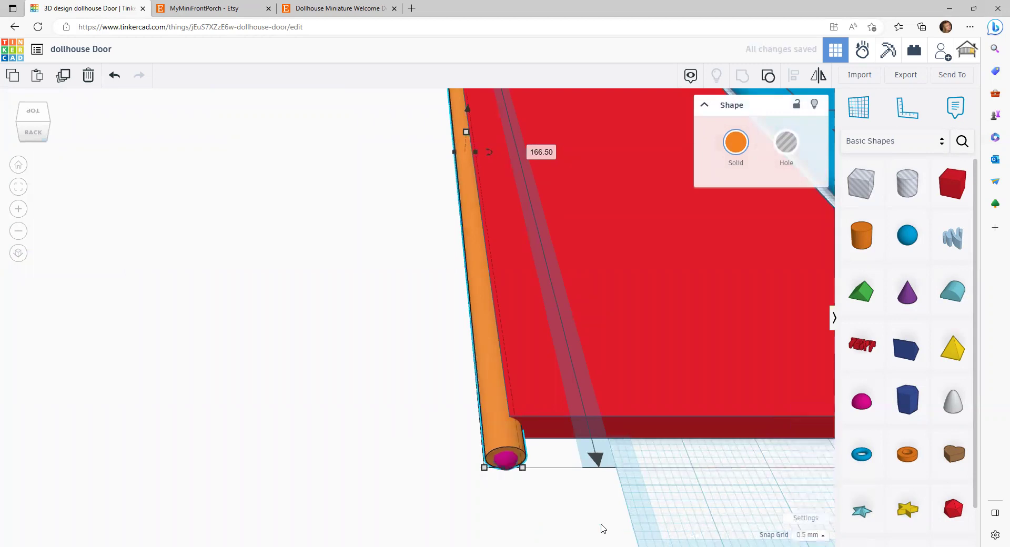
click(478, 464)
- Group the rod with the half sphere at its back end
drag(474, 440, 522, 488)
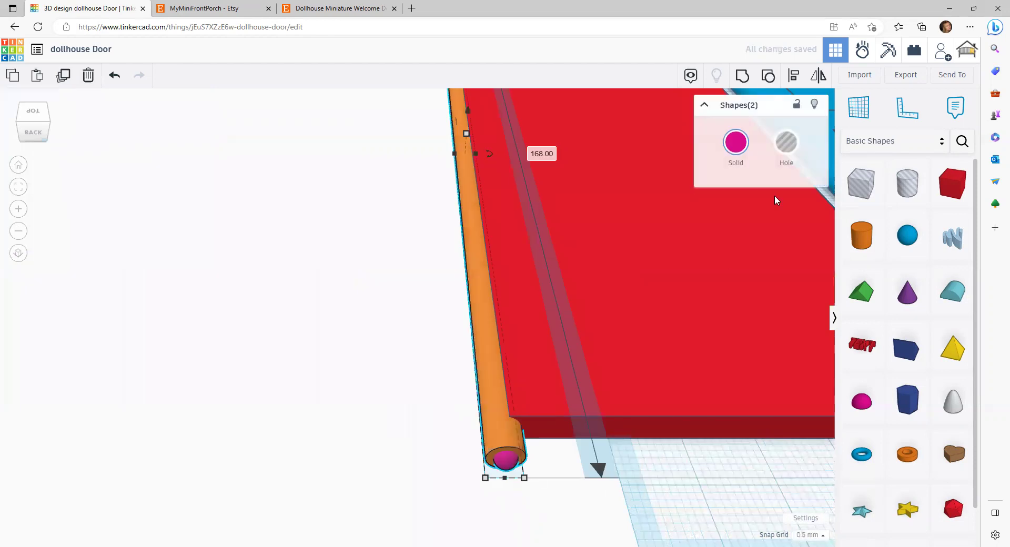
click(742, 77)
click(401, 266)
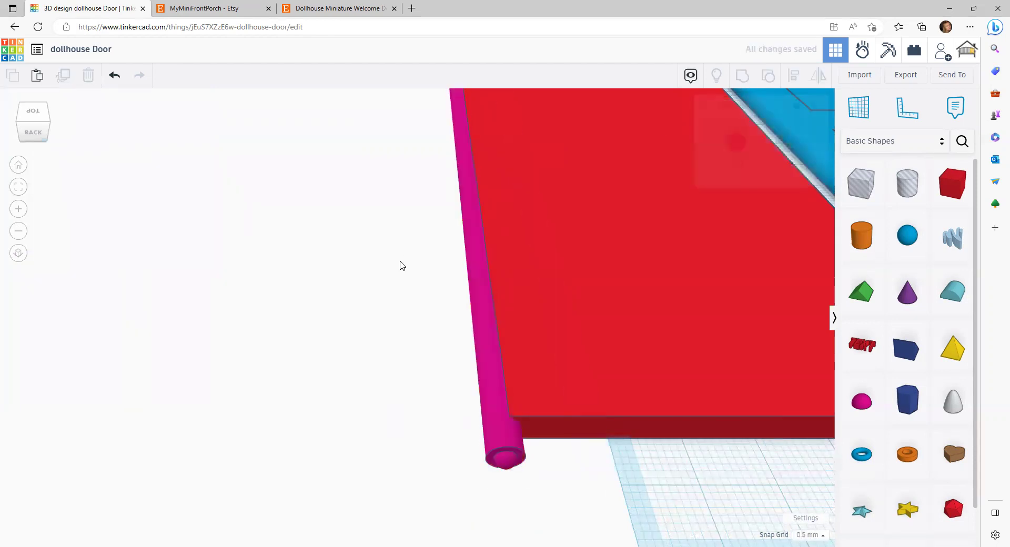
- Duplicate the magenta rod in place, then center both rods and the large red panel along their length
click(492, 418)
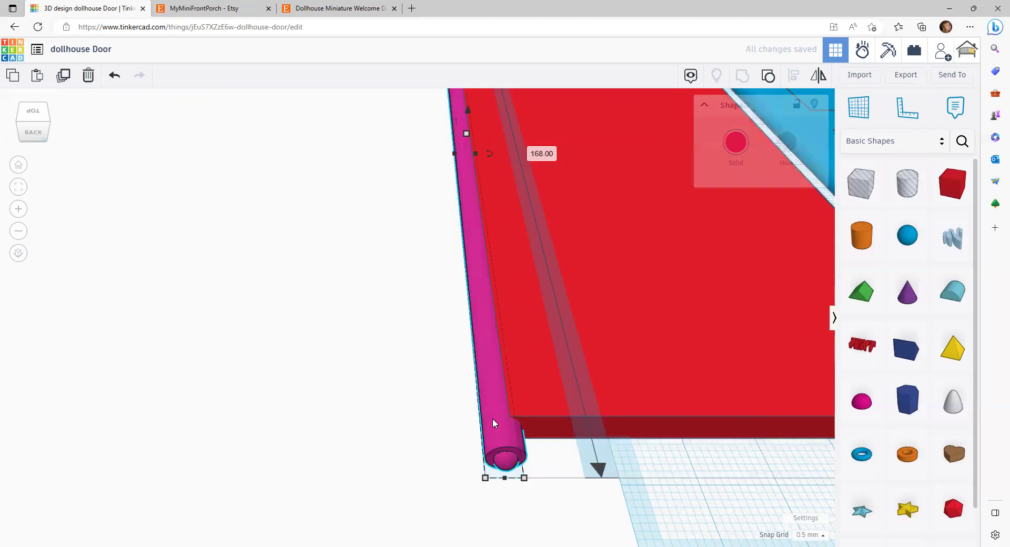
click(59, 78)
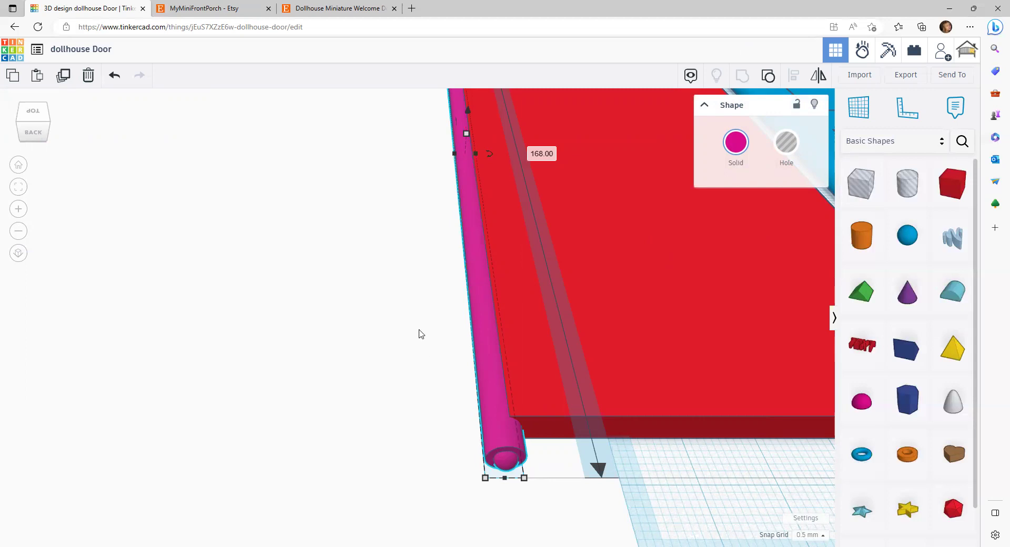
drag(412, 258, 581, 523)
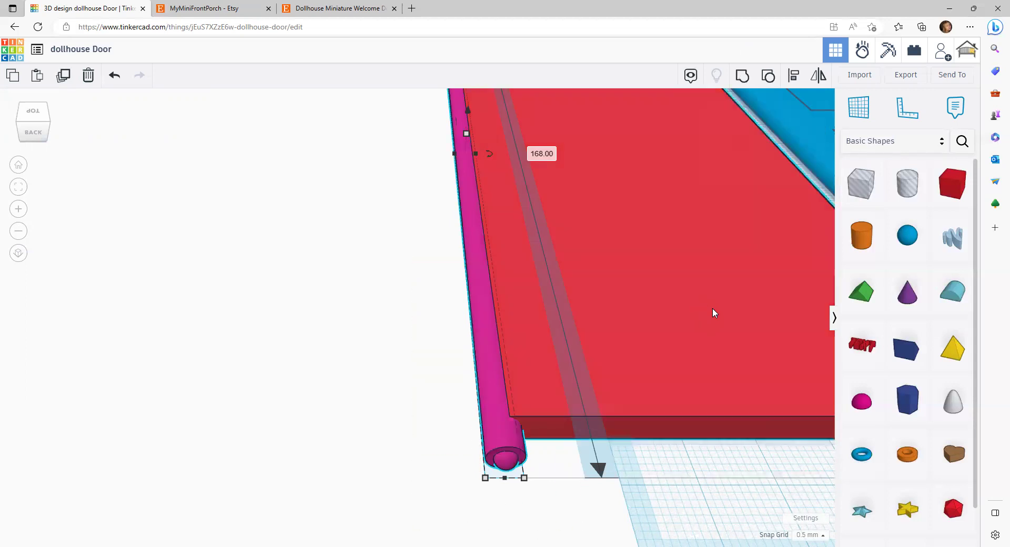
click(790, 76)
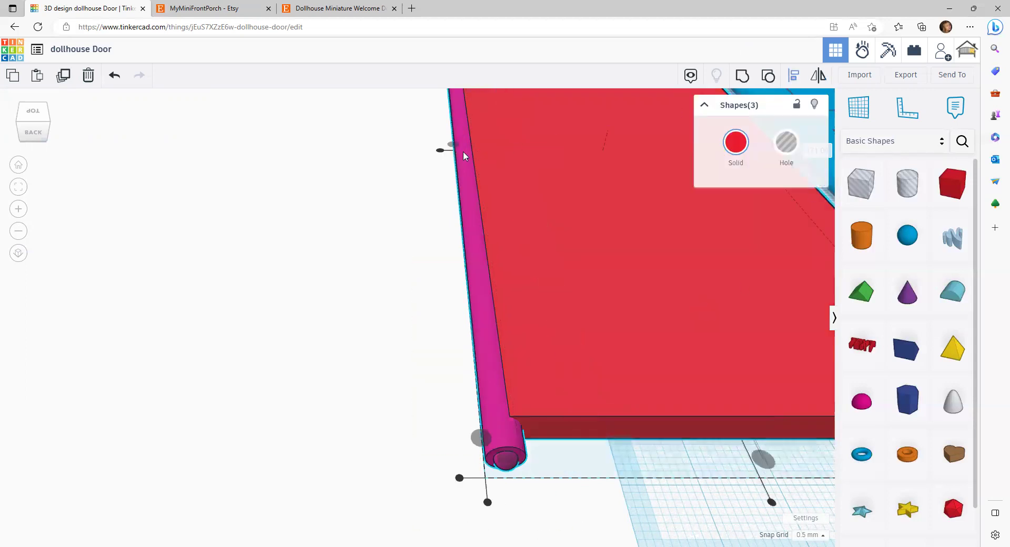
click(438, 150)
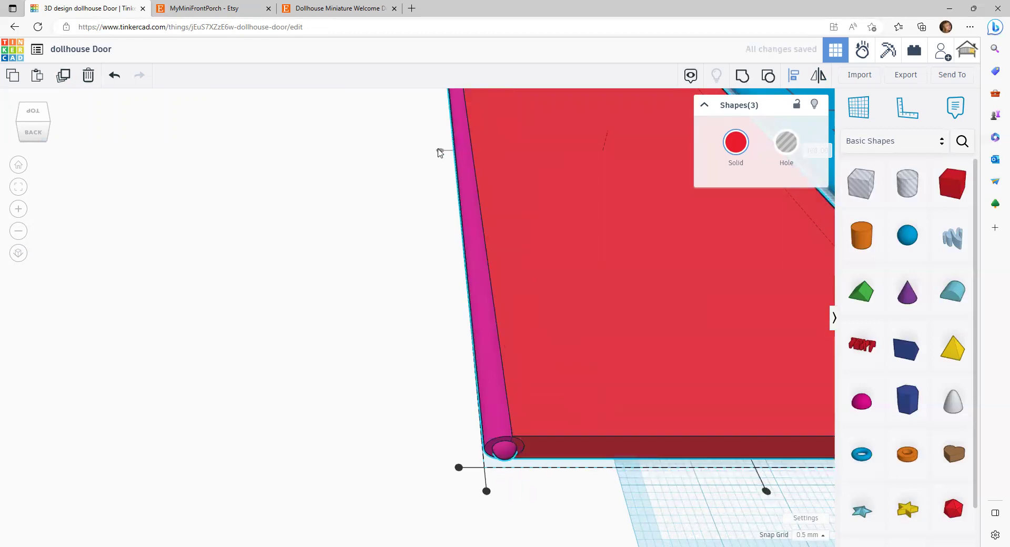
- Try to align both hinge rods and the red panel flush at their back ends and outer side edges
right_drag(433, 373, 419, 346)
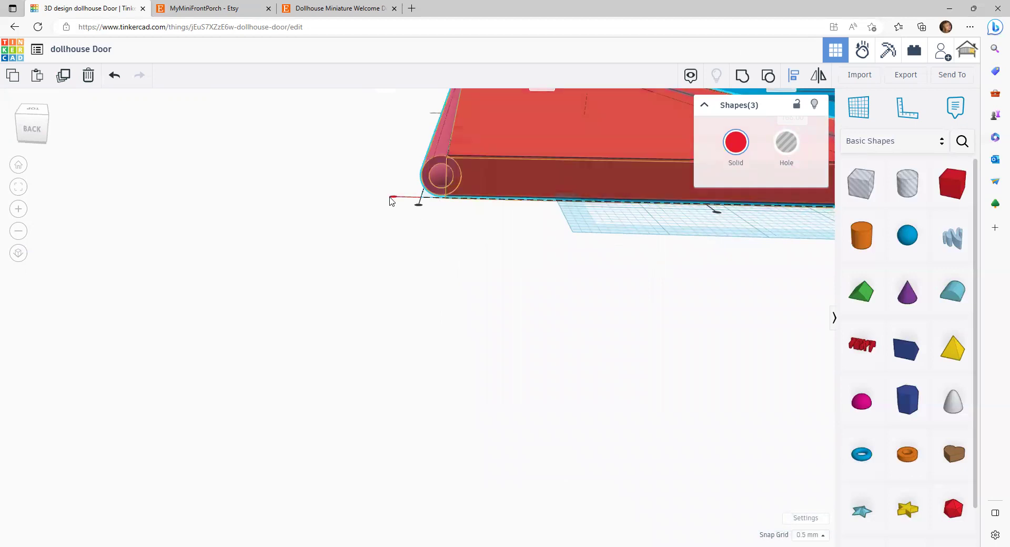
click(390, 198)
click(498, 243)
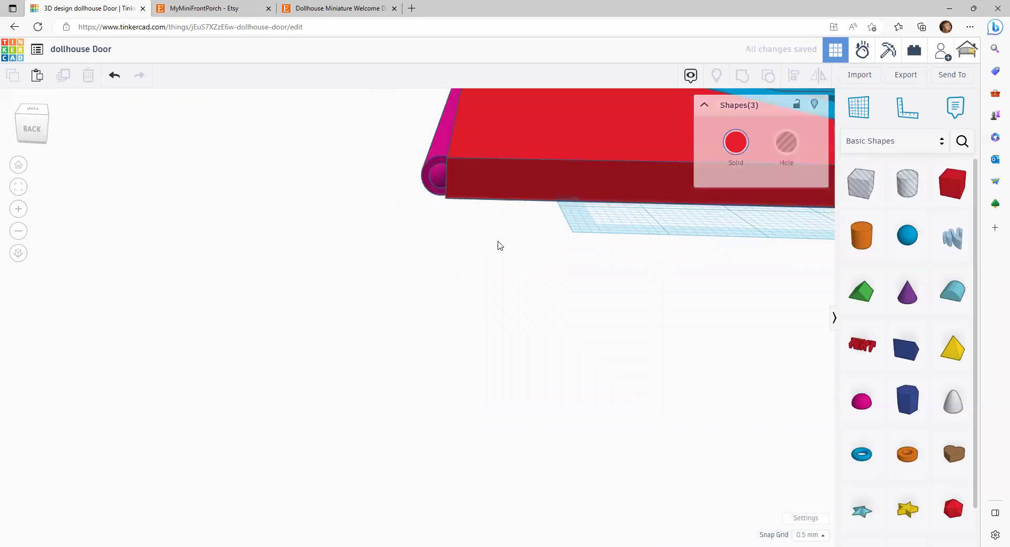
right_drag(476, 259, 431, 261)
drag(432, 269, 564, 445)
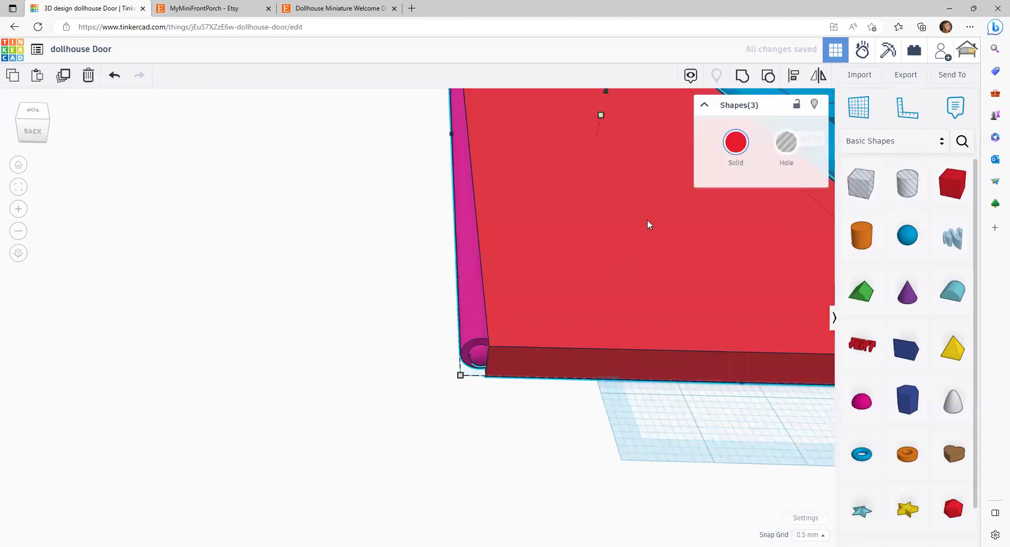
key(ctrl+g)
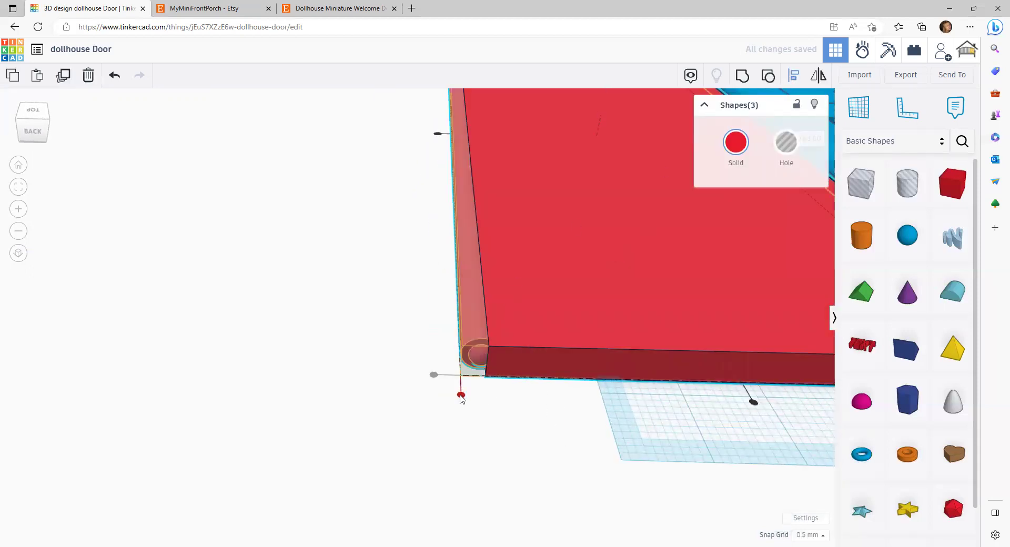
click(504, 351)
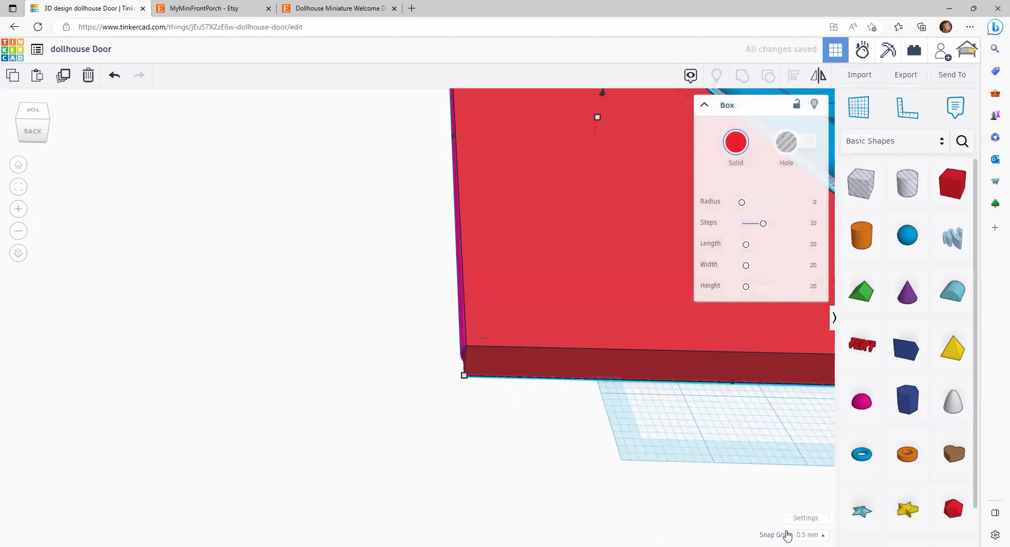
- Set the snap grid to 2.0 mm and shift the red panel inward so the hinge rod's outer side is exposed
click(805, 534)
click(789, 487)
click(578, 446)
scroll(518, 440, down, 5)
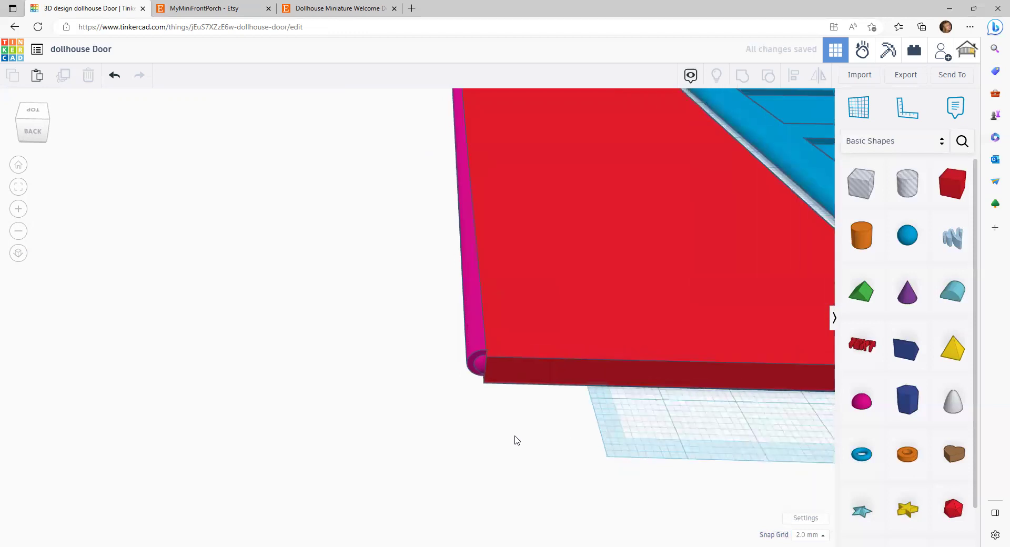
- Center both hinge rods and the red panel along their length and group all three
drag(452, 354, 518, 418)
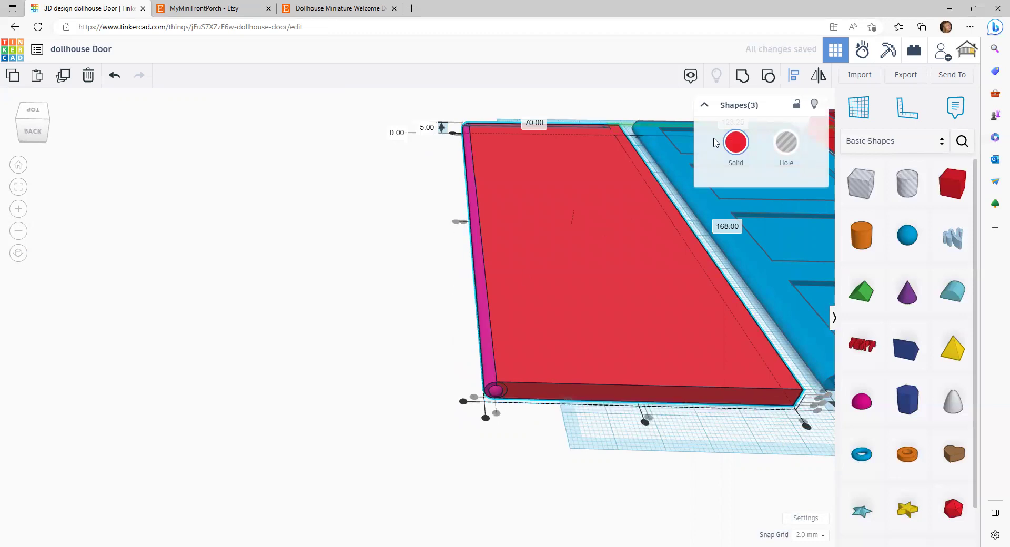
click(743, 77)
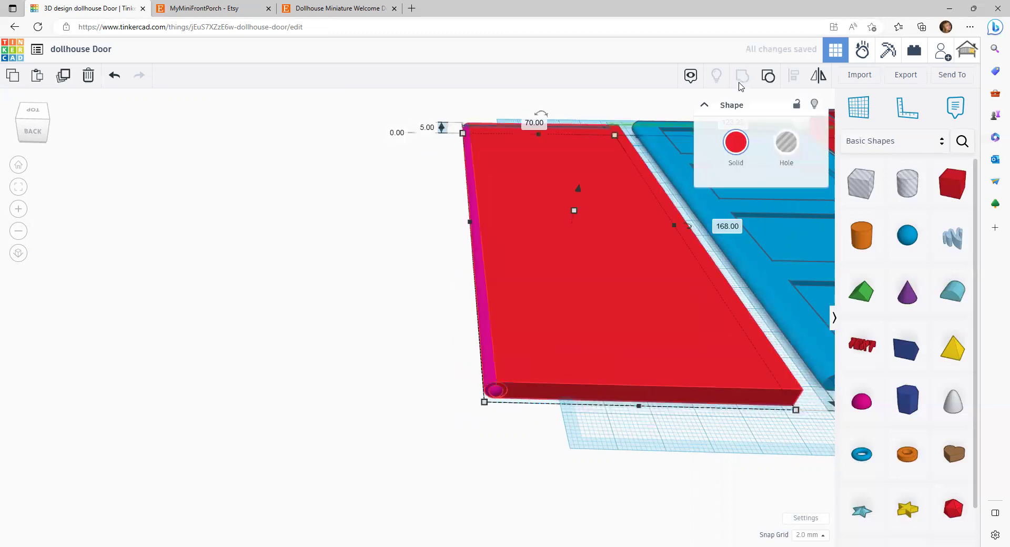
- Move the blue panelled door off the workplane and place the red frame beside the red door
right_drag(316, 323, 213, 326)
scroll(306, 326, down, 2)
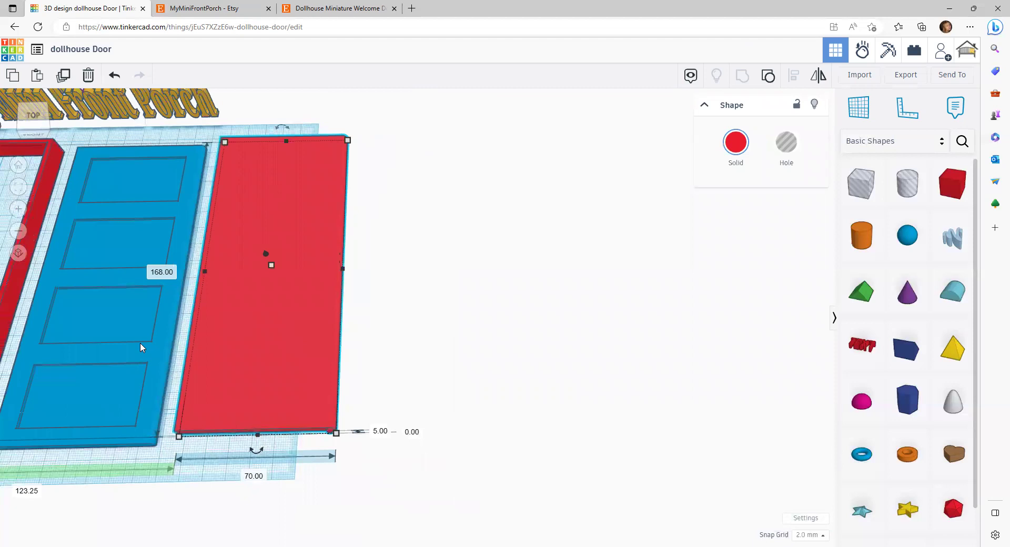
drag(140, 348, 96, 351)
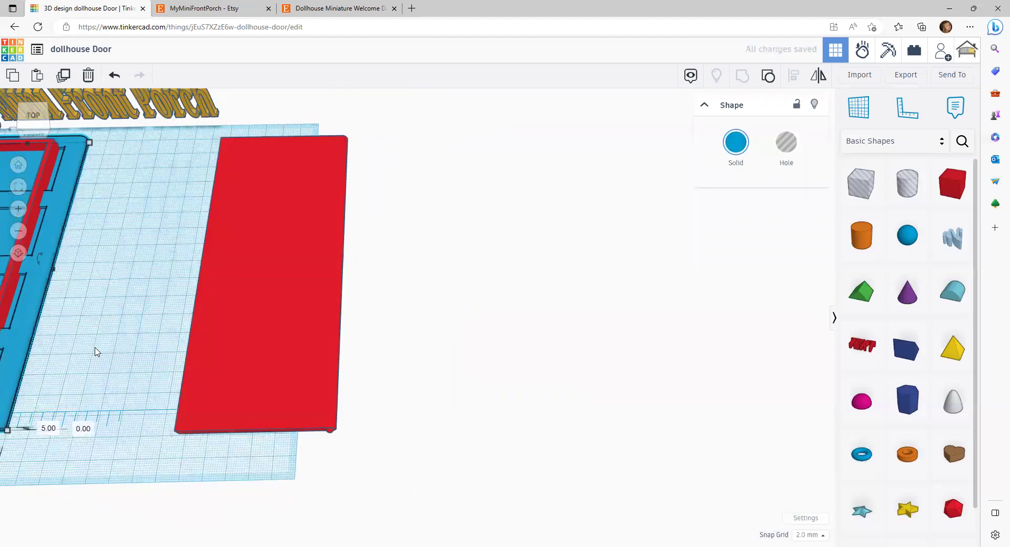
middle_drag(95, 348, 417, 339)
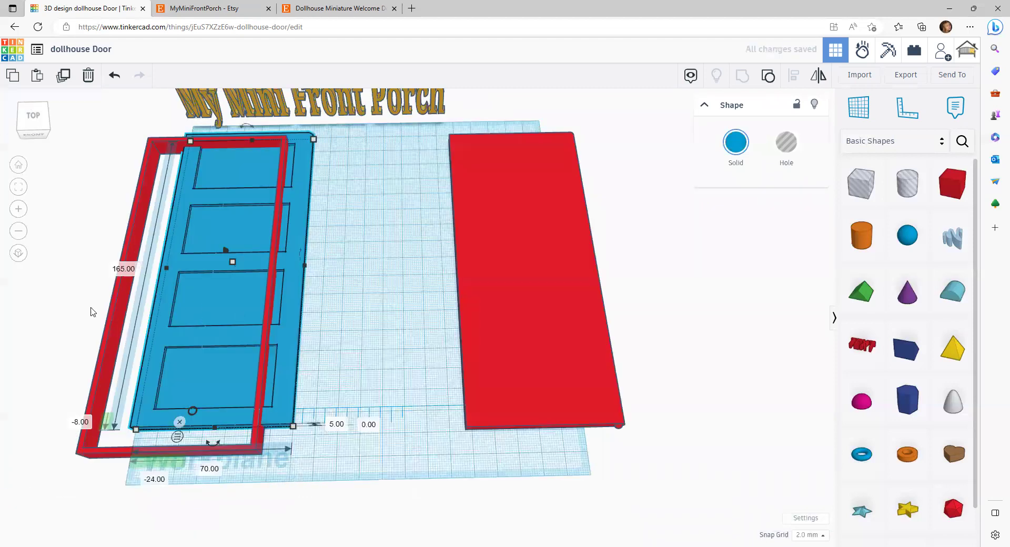
drag(92, 311, 2, 299)
drag(272, 302, 503, 292)
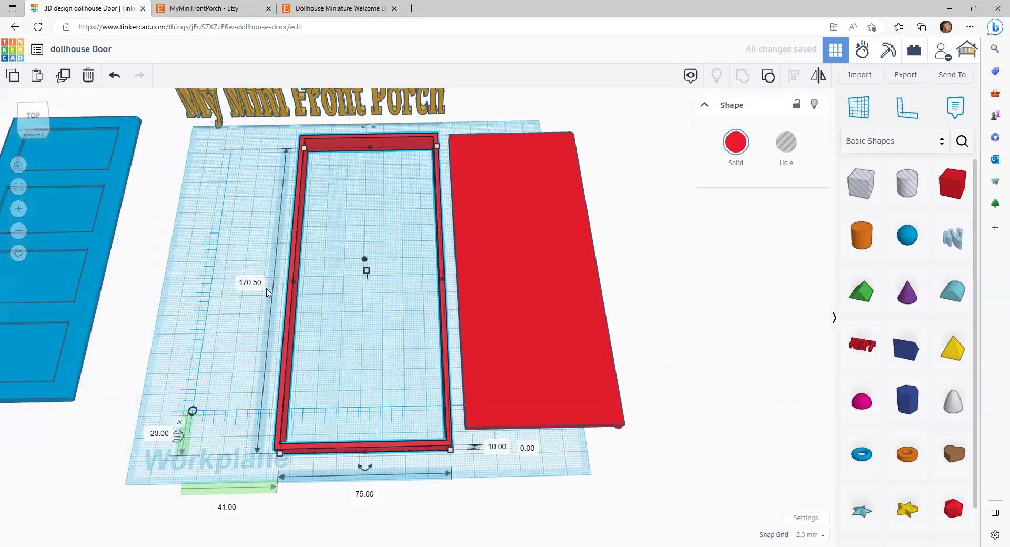
- Align the frame and the red door so they are centered on each other in width and length
shift+click(556, 307)
click(793, 75)
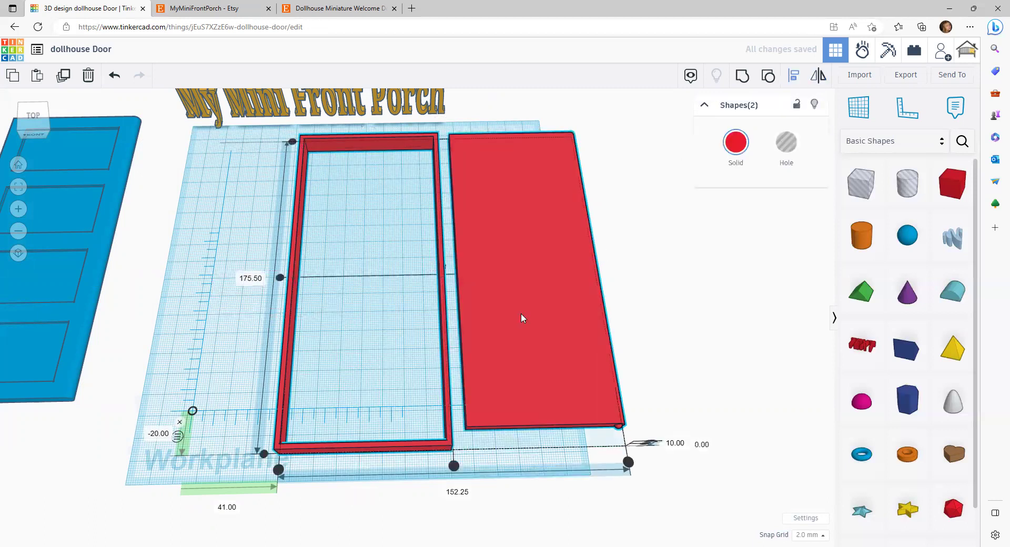
click(453, 466)
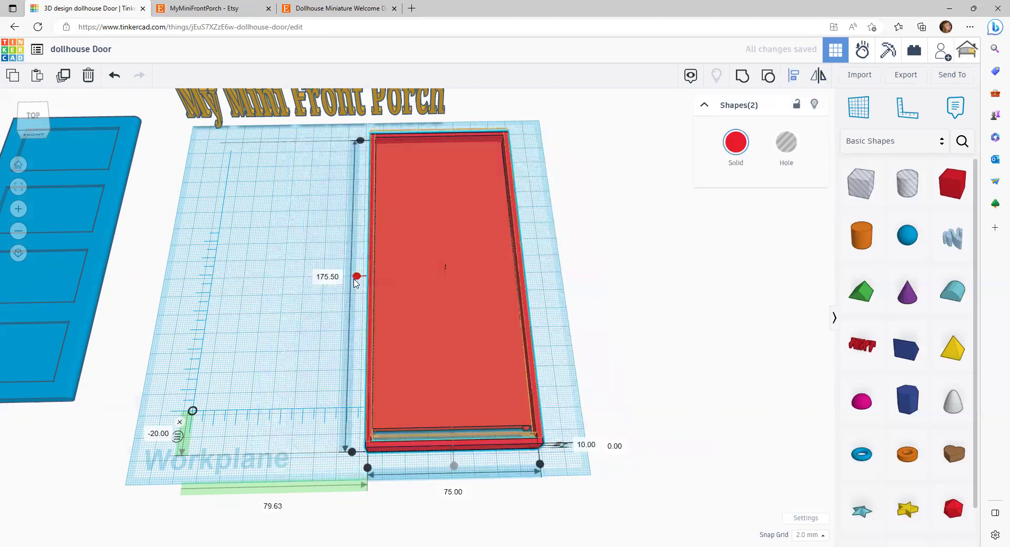
click(356, 276)
click(561, 288)
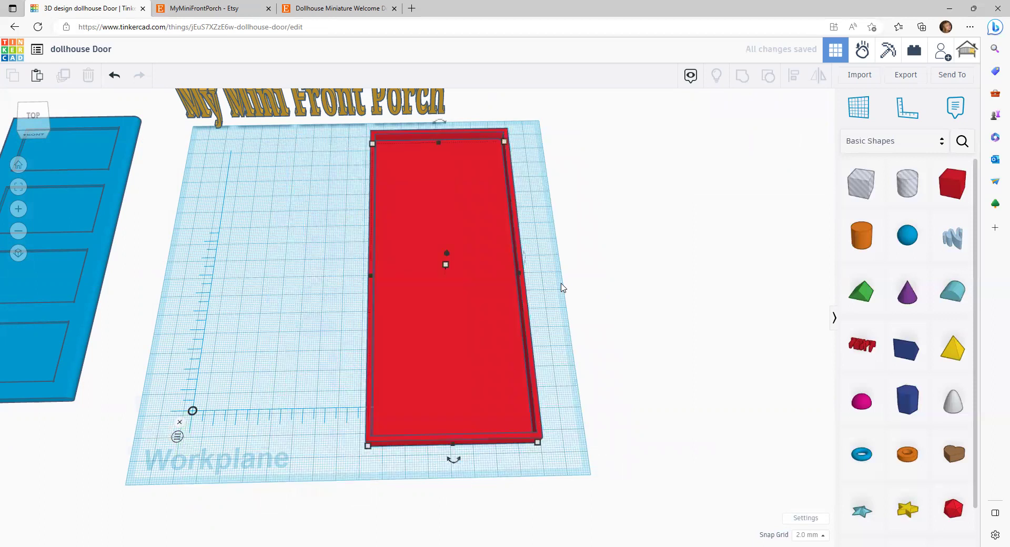
- Ungroup the red door inside the frame to separate the panel and the two hinge rods
click(444, 303)
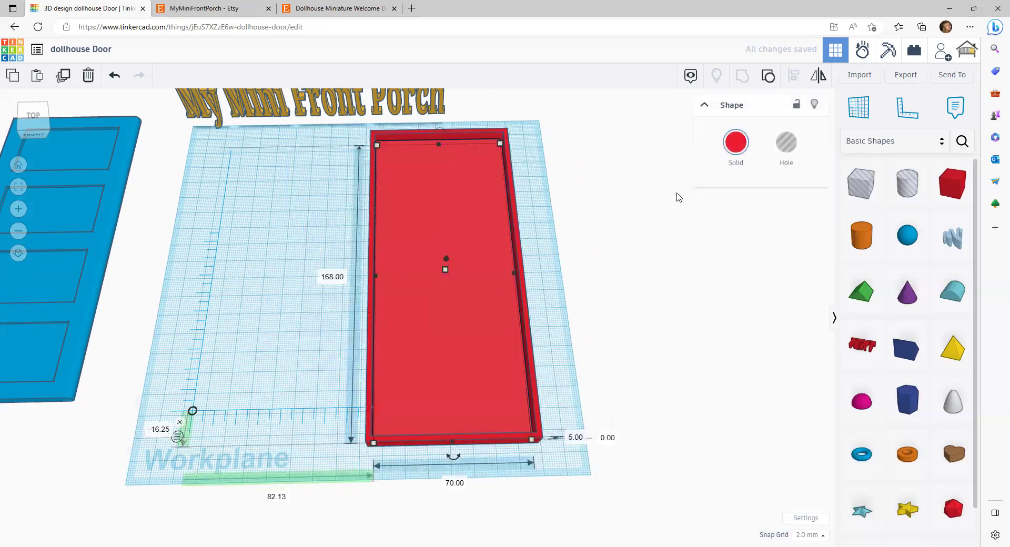
click(768, 75)
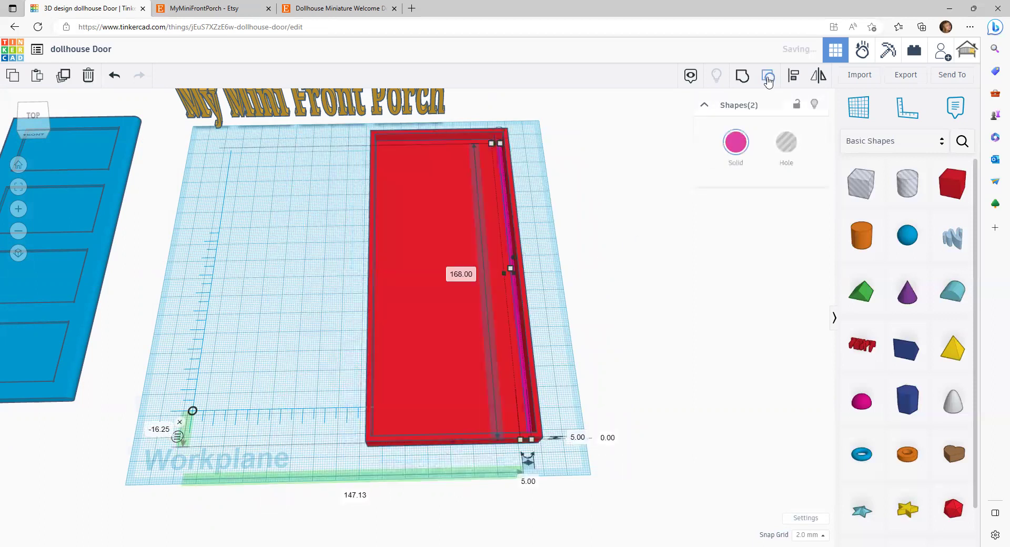
click(564, 280)
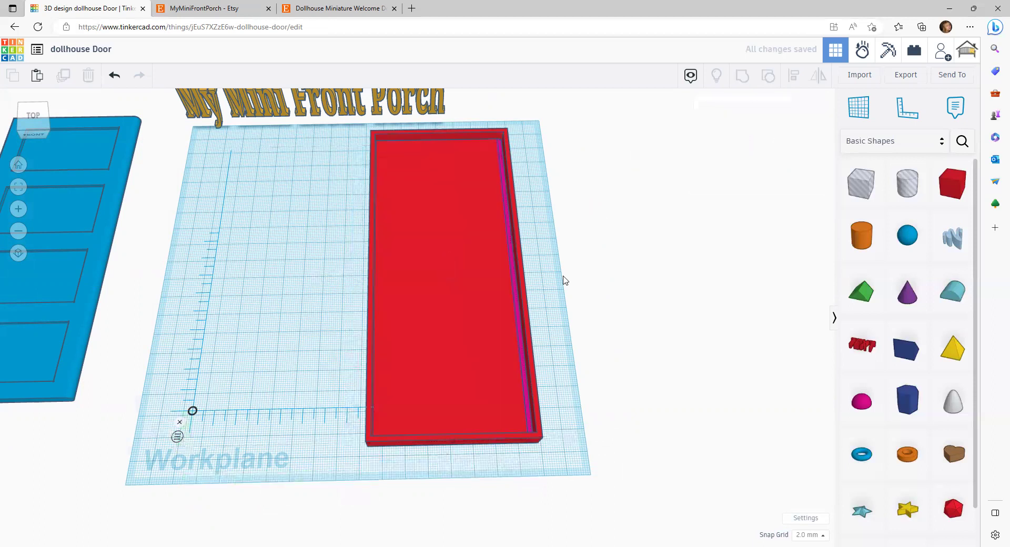
- Move the red panel with one hinge rod out of the frame onto the empty workplane area and group the two
click(514, 290)
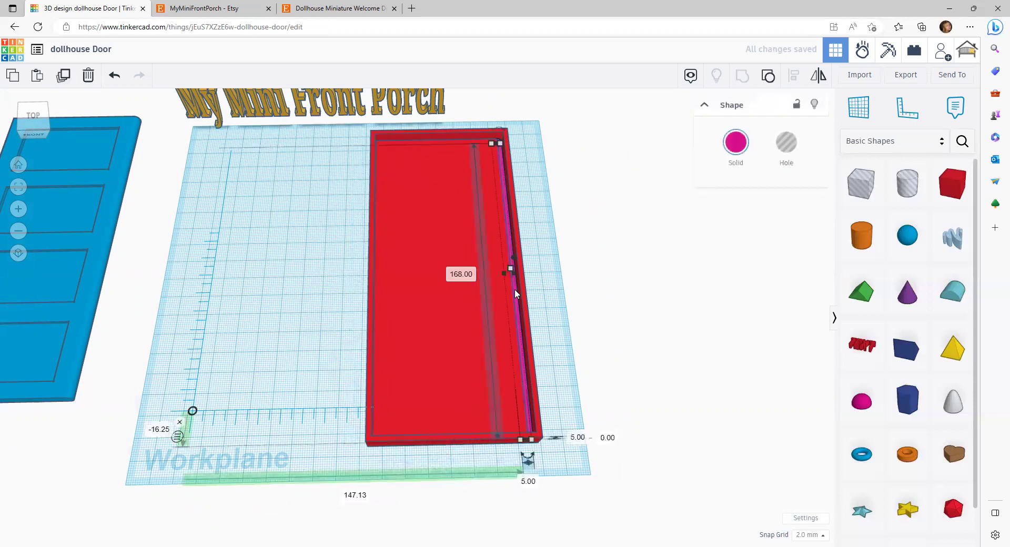
shift+click(434, 295)
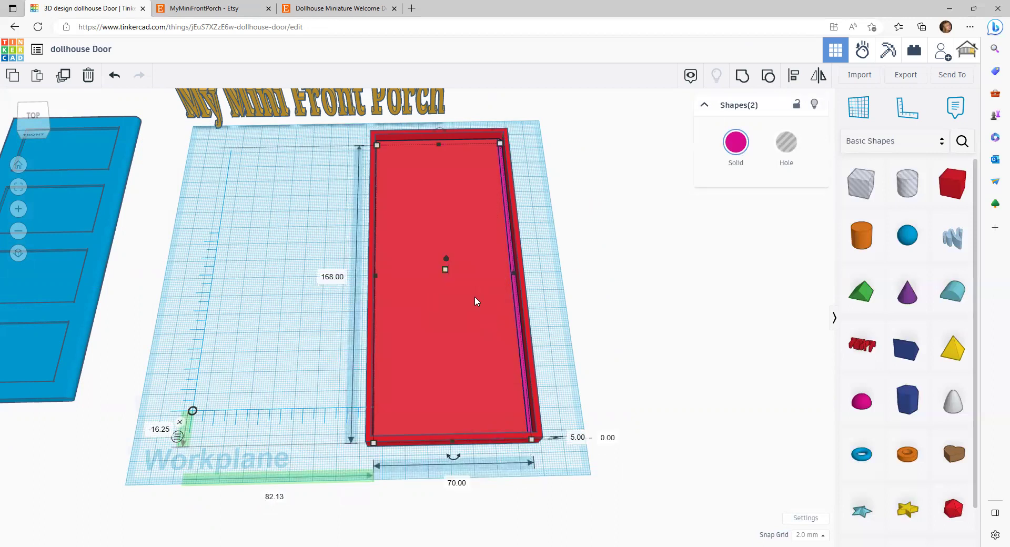
drag(484, 302, 301, 305)
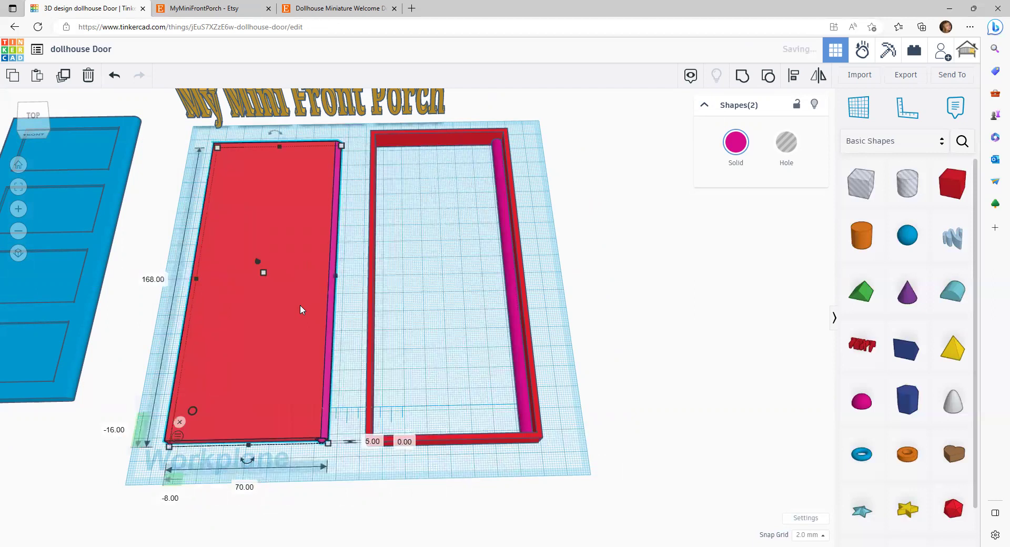
click(742, 77)
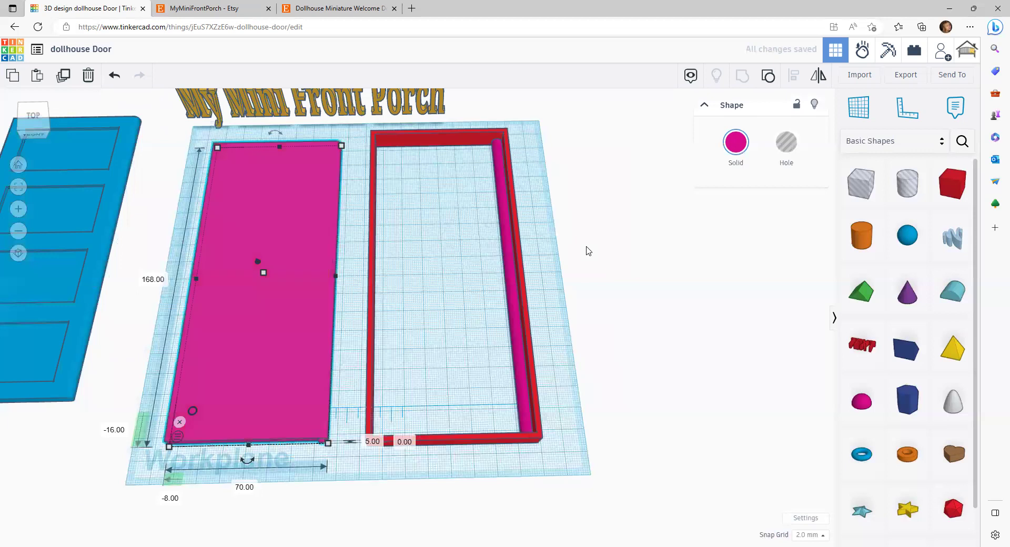
- Ungroup the duplicate rod left in the frame down to its basic shapes and move its orange cylinder outside the frame
scroll(588, 251, up, 3)
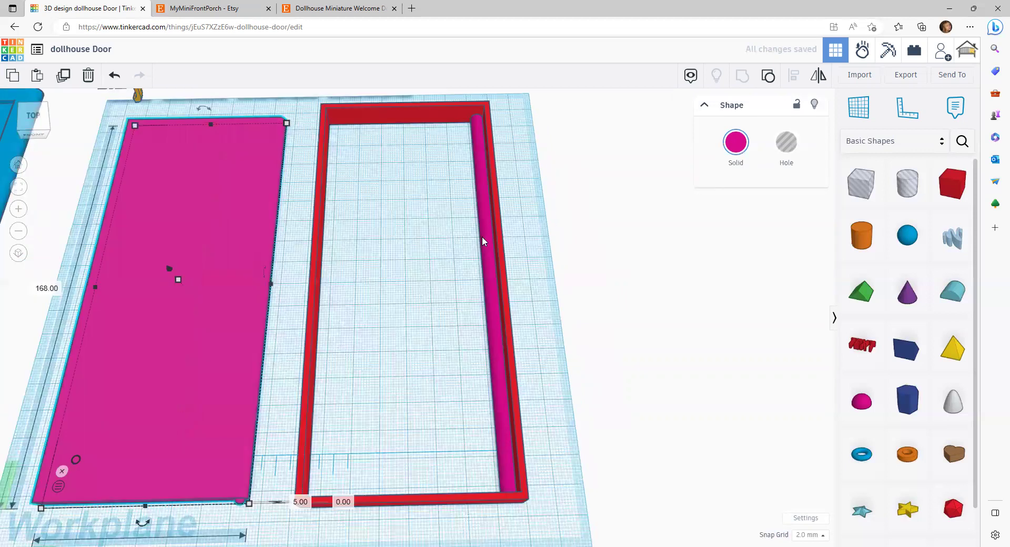
scroll(481, 236, up, 1)
click(482, 235)
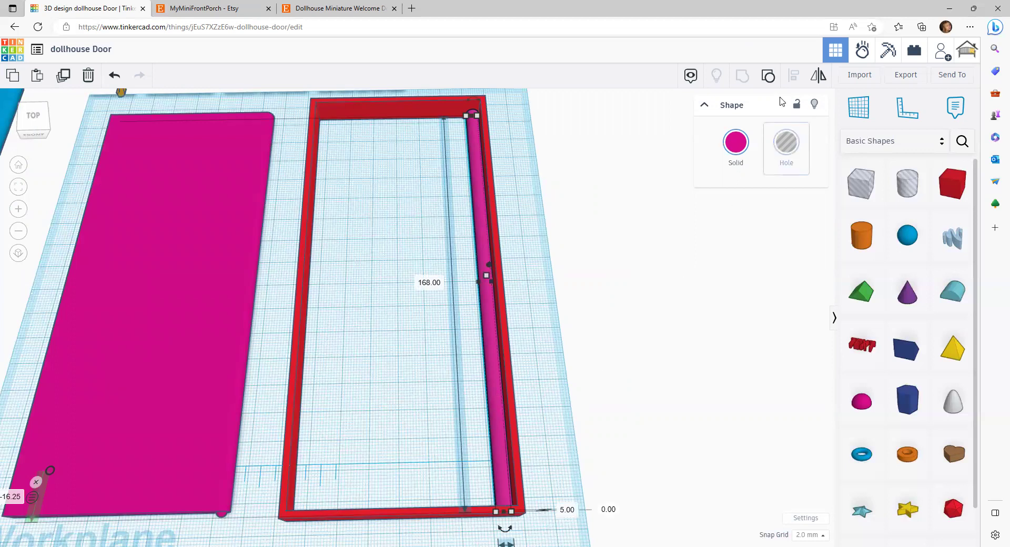
click(768, 82)
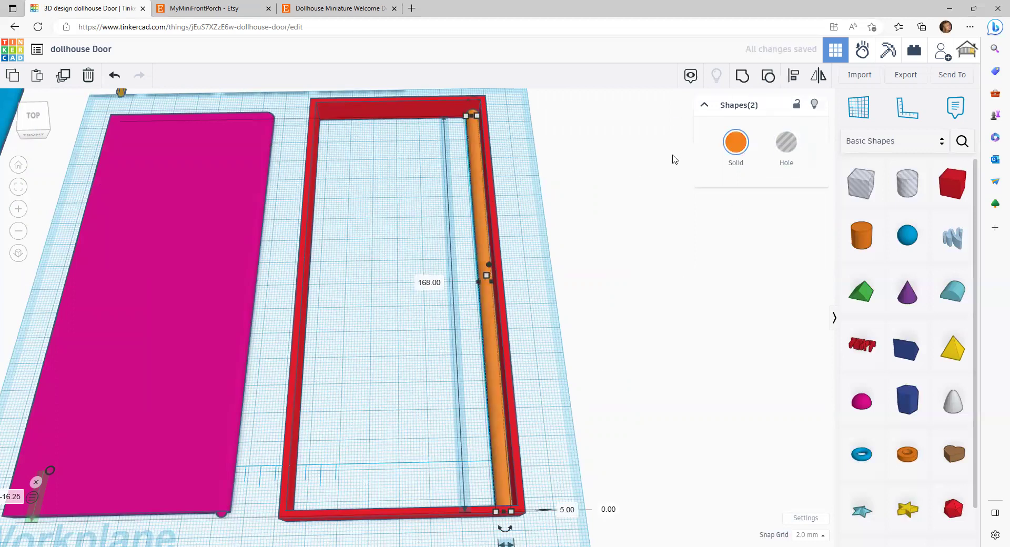
click(768, 79)
click(598, 184)
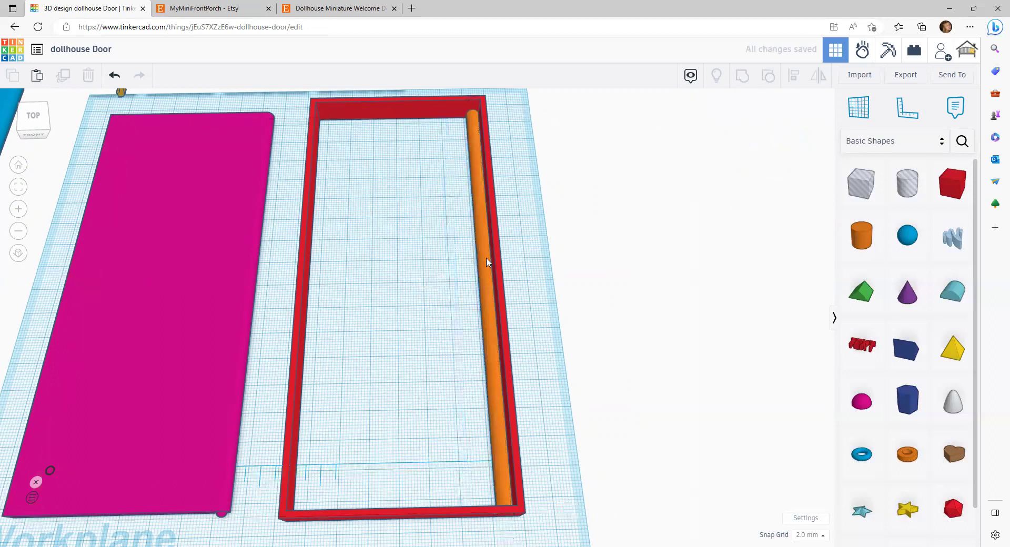
drag(484, 263, 558, 261)
- Turn the magenta half sphere at the frame's back inner corner into a hole
scroll(454, 192, up, 2)
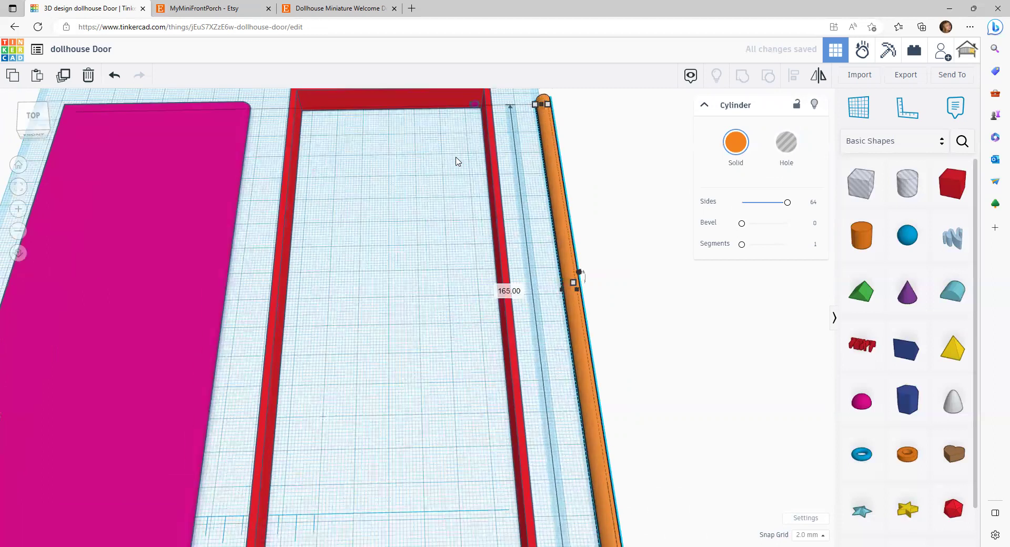
middle_drag(455, 197, 452, 235)
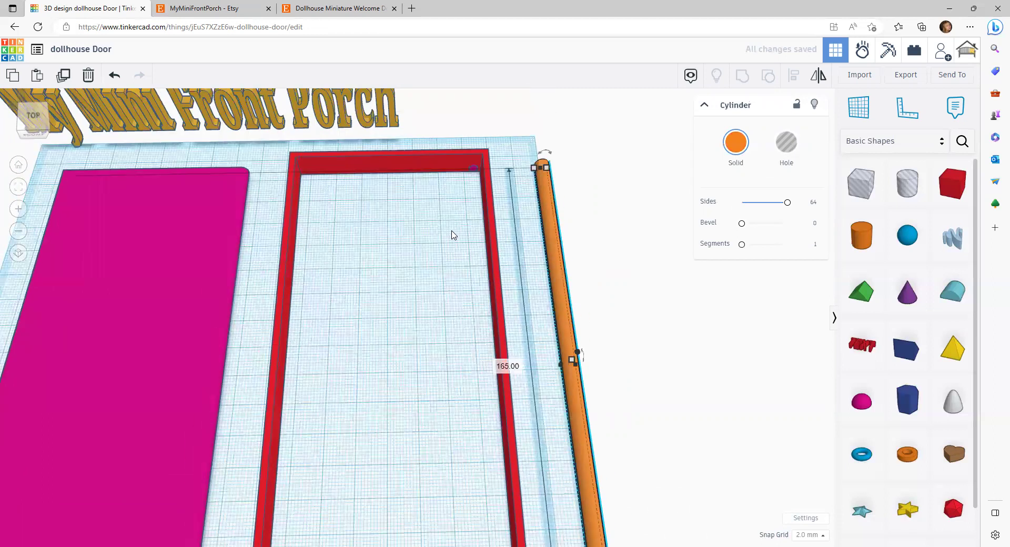
scroll(449, 242, up, 1)
scroll(498, 104, up, 1)
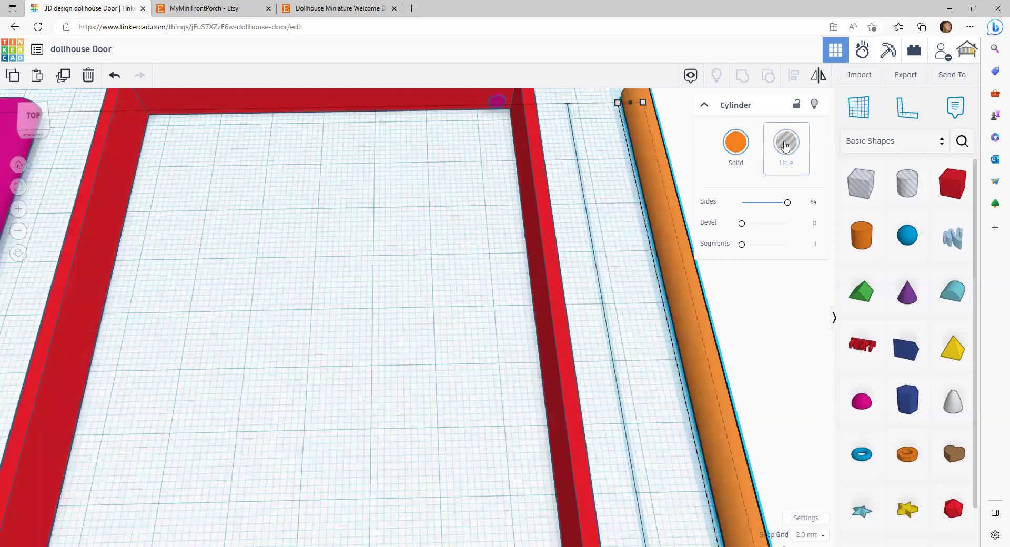
click(494, 99)
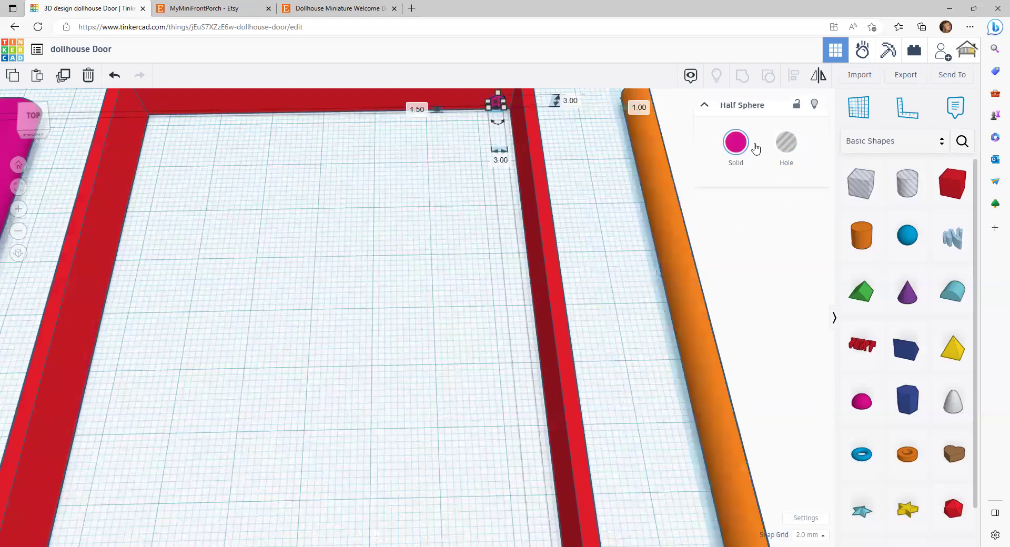
click(791, 145)
middle_drag(468, 140, 472, 199)
scroll(484, 191, up, 2)
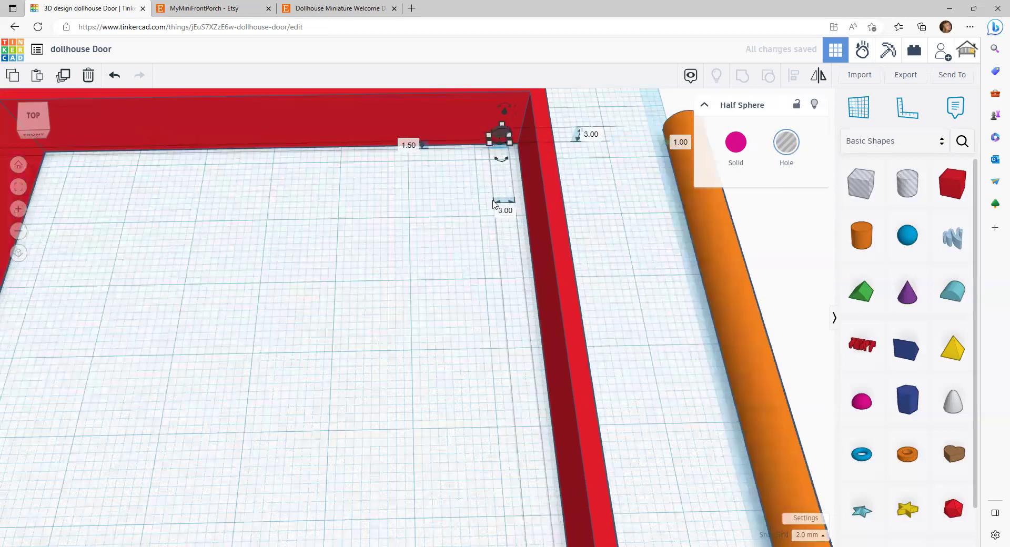
- Set the snap grid to 0.5 mm with the hole half sphere at the frame's back corner still selected
scroll(445, 242, up, 2)
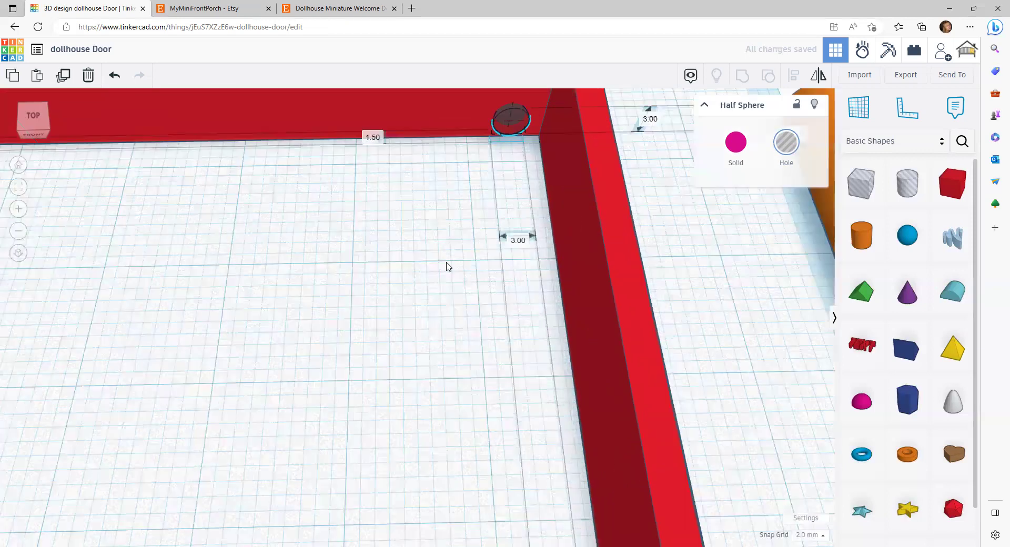
middle_drag(531, 165, 528, 189)
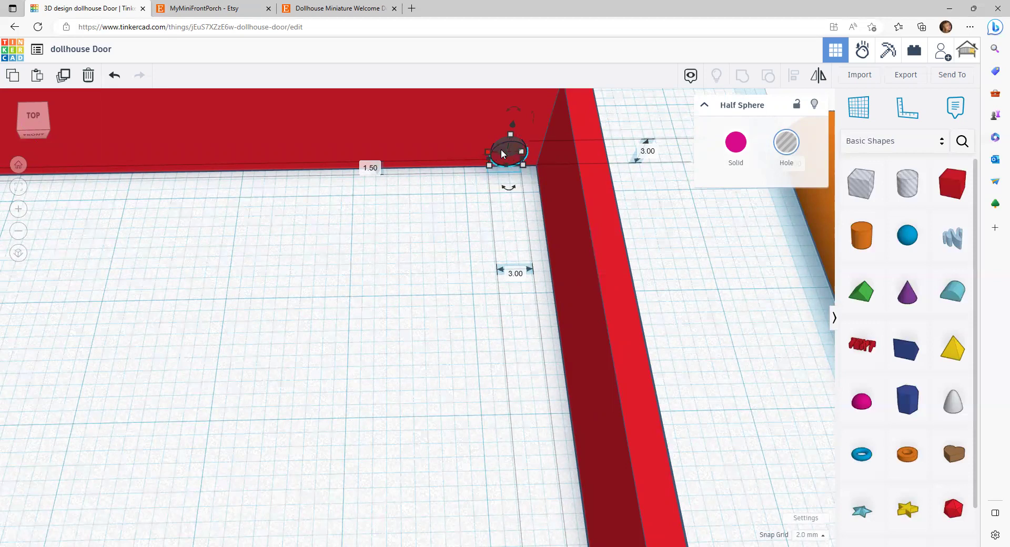
click(807, 535)
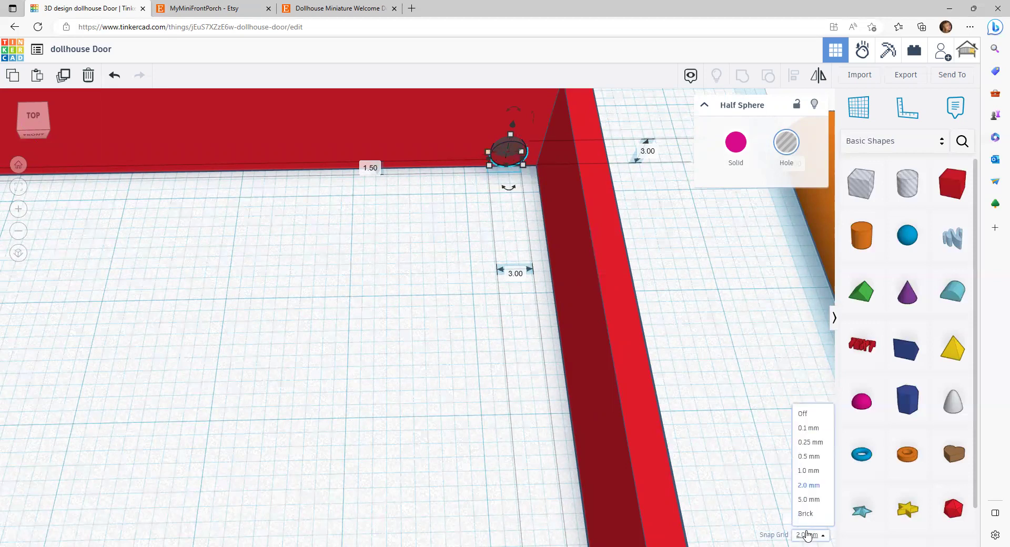
click(812, 455)
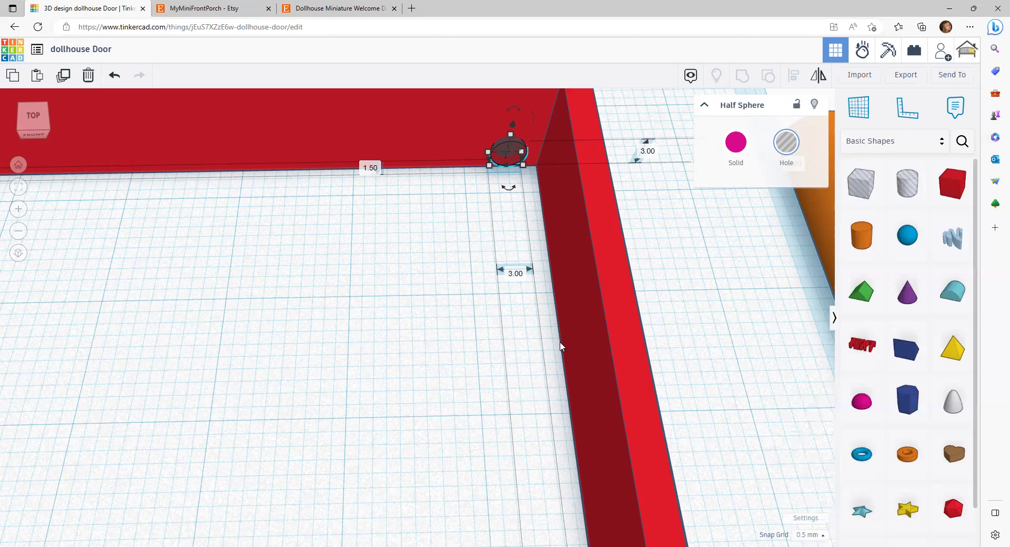
- Nudge the hole half sphere deeper into the frame's back wall, finishing with the snap grid set to 0.25 mm
key(Up)
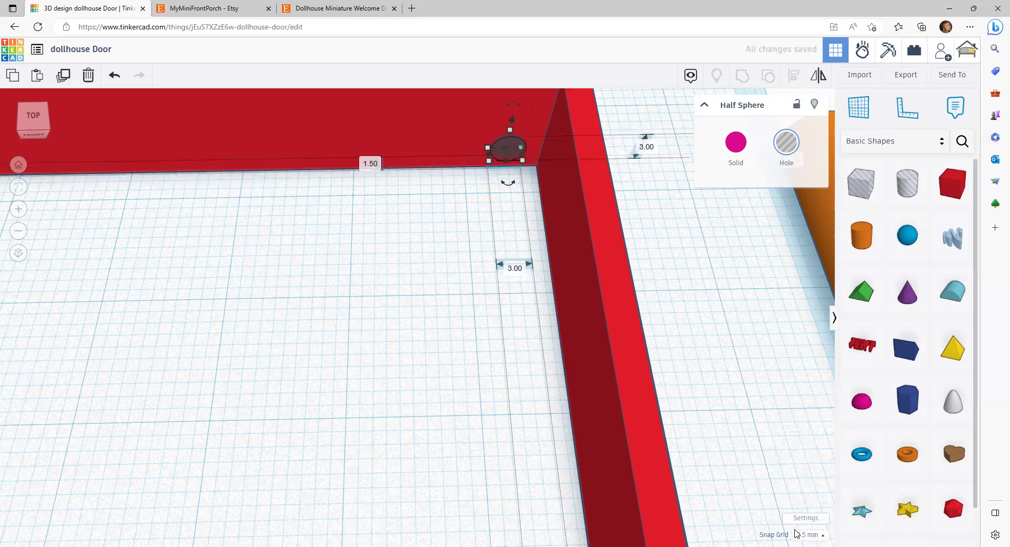
click(800, 534)
click(810, 443)
key(Up)
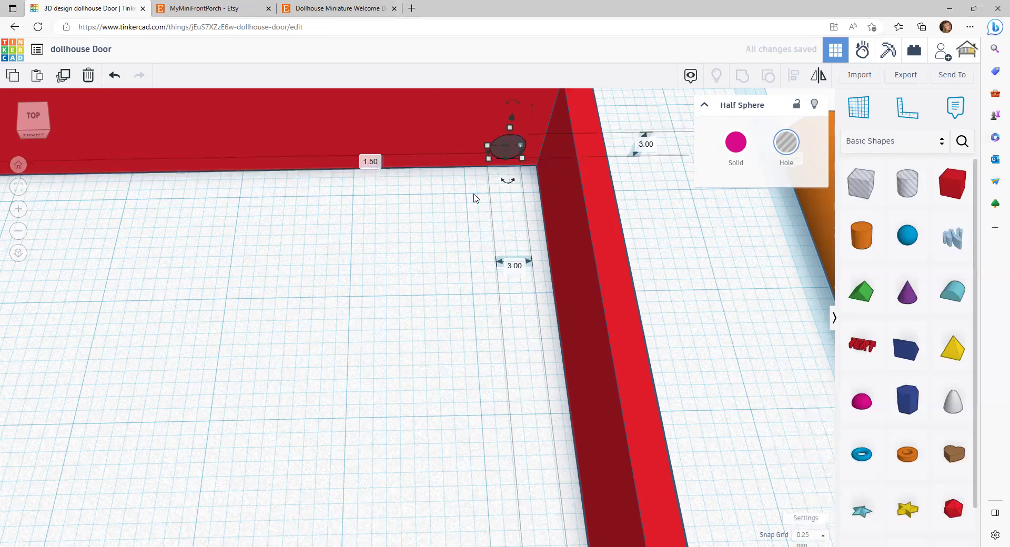
- Group the hole half sphere with the red frame to cut the hinge socket in the back wall
drag(481, 202, 527, 119)
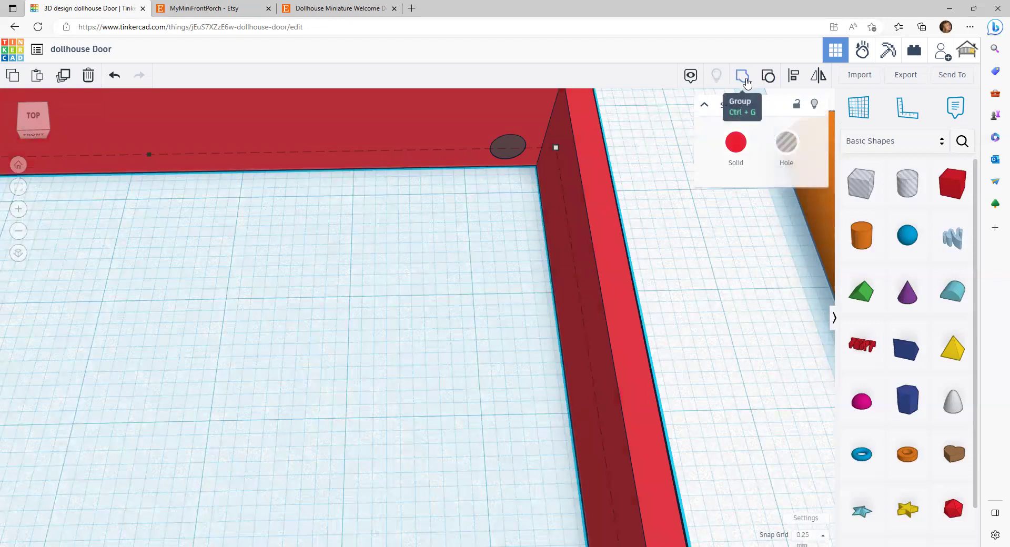
click(743, 77)
scroll(480, 202, down, 1)
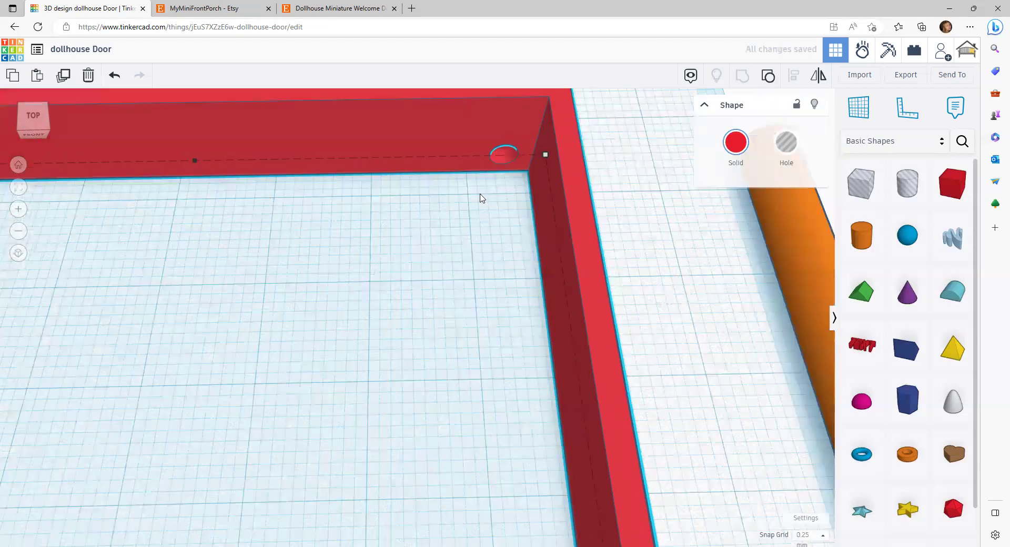
scroll(444, 206, down, 2)
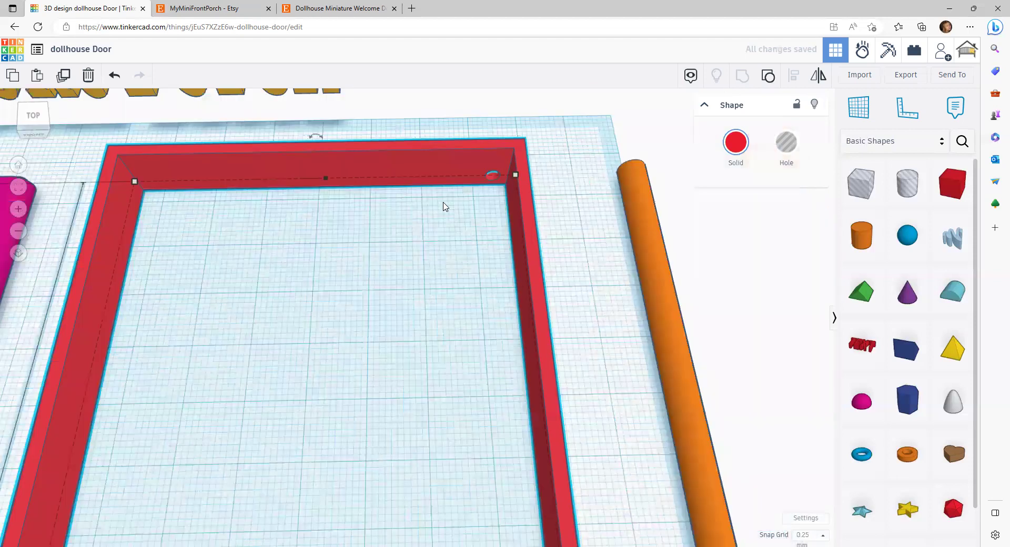
- Turn the magenta half sphere at the frame's front inner corner into a hole
click(75, 241)
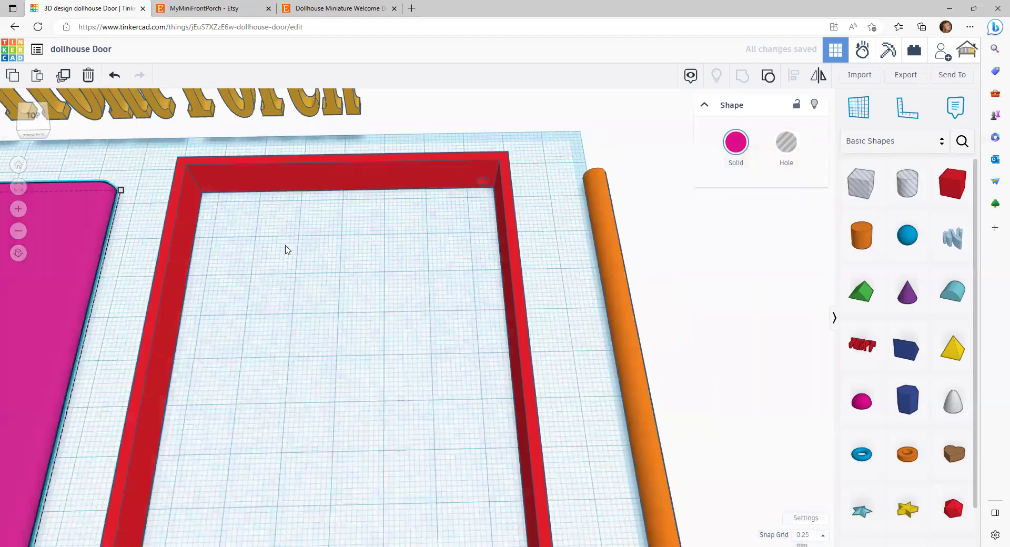
middle_drag(286, 247, 483, 228)
middle_drag(318, 290, 631, 201)
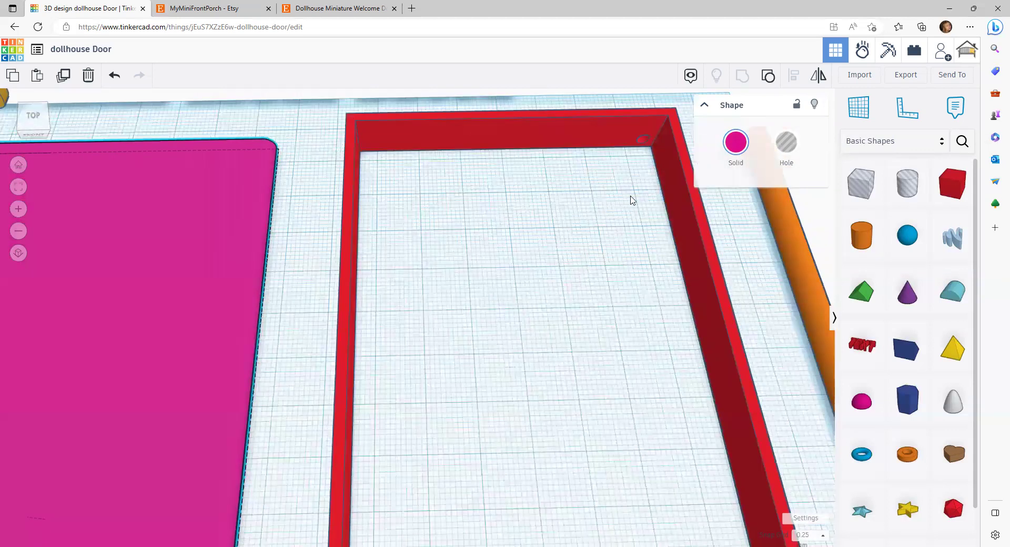
scroll(442, 278, down, 2)
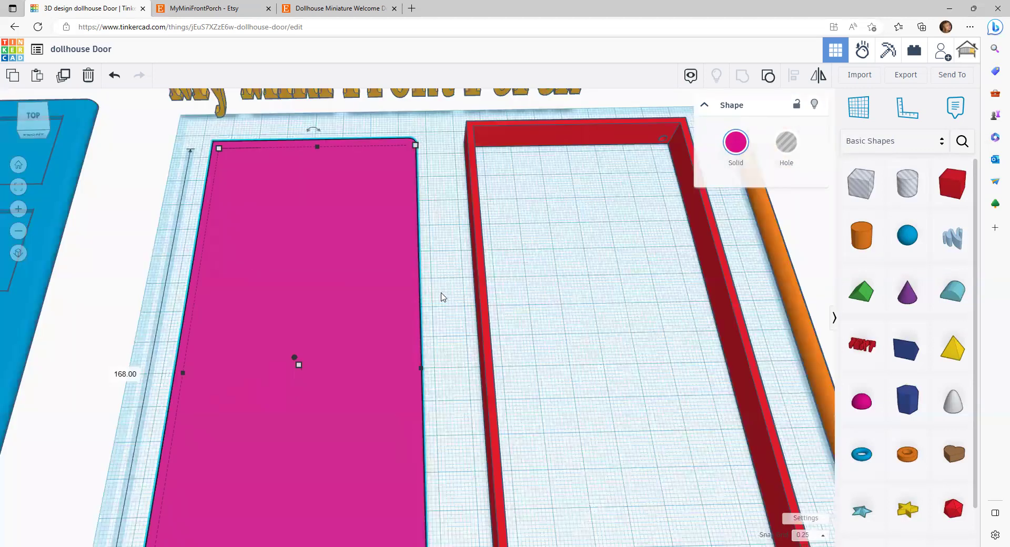
scroll(489, 198, down, 2)
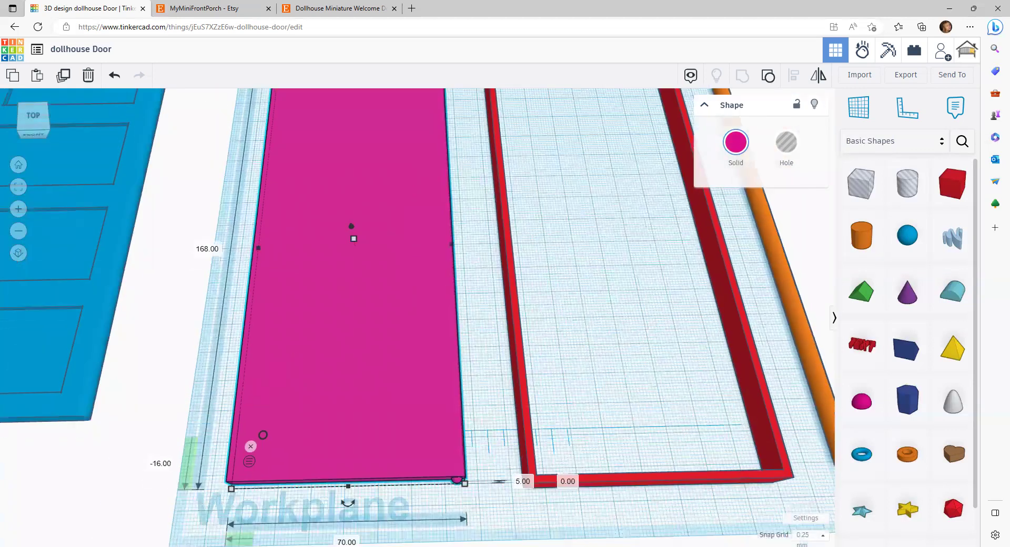
click(470, 261)
middle_drag(470, 261, 502, 363)
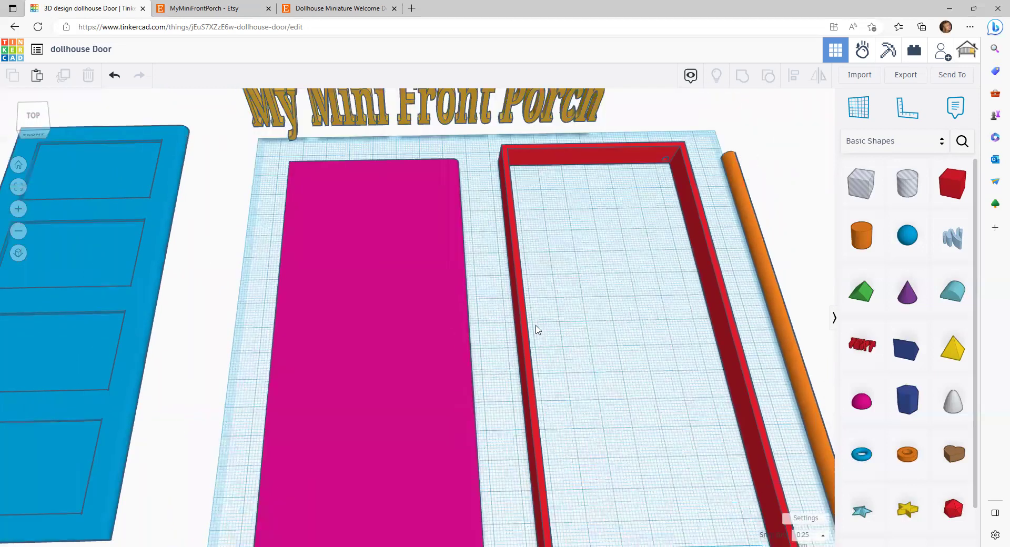
right_drag(593, 334, 776, 329)
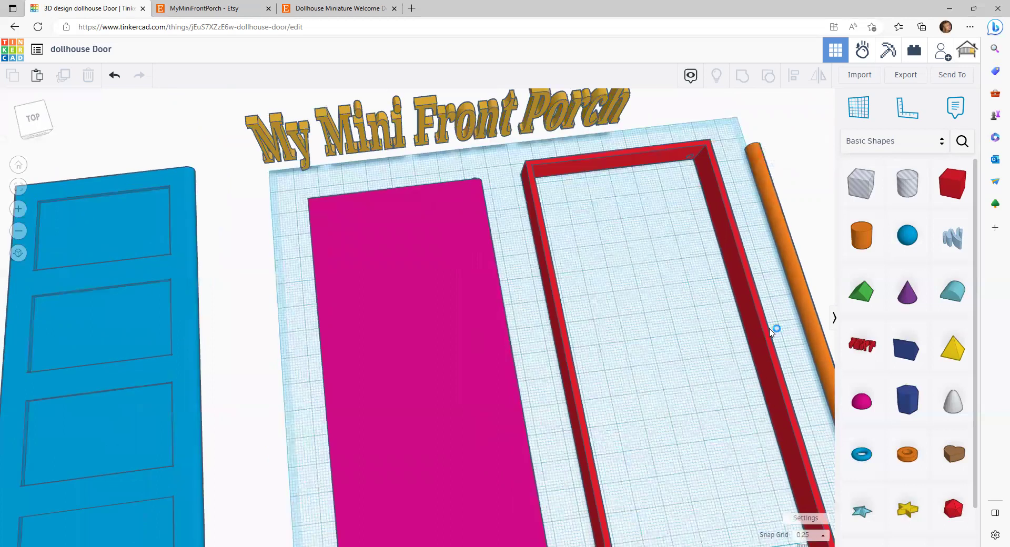
right_drag(779, 289, 737, 259)
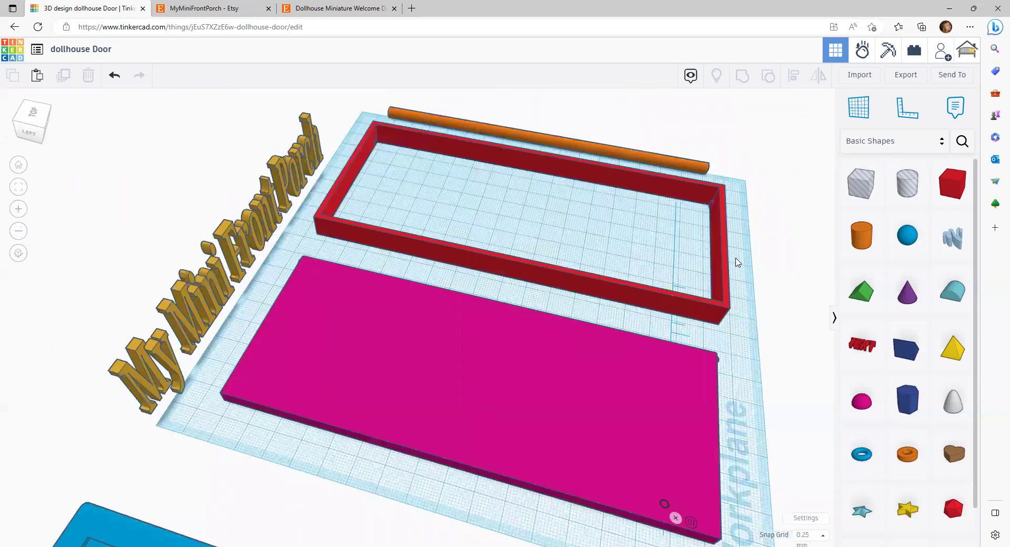
scroll(737, 262, up, 3)
scroll(666, 166, up, 2)
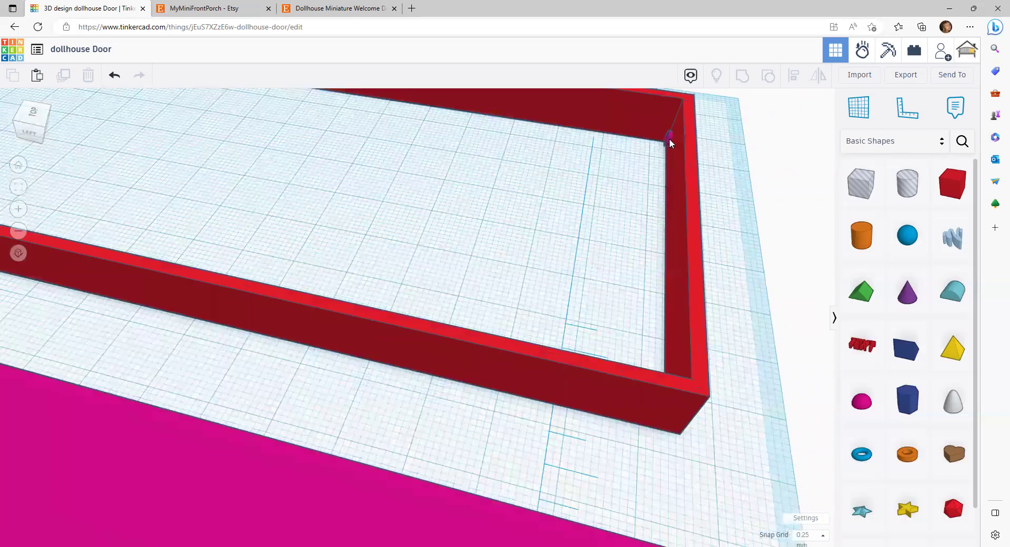
click(631, 164)
scroll(567, 259, up, 1)
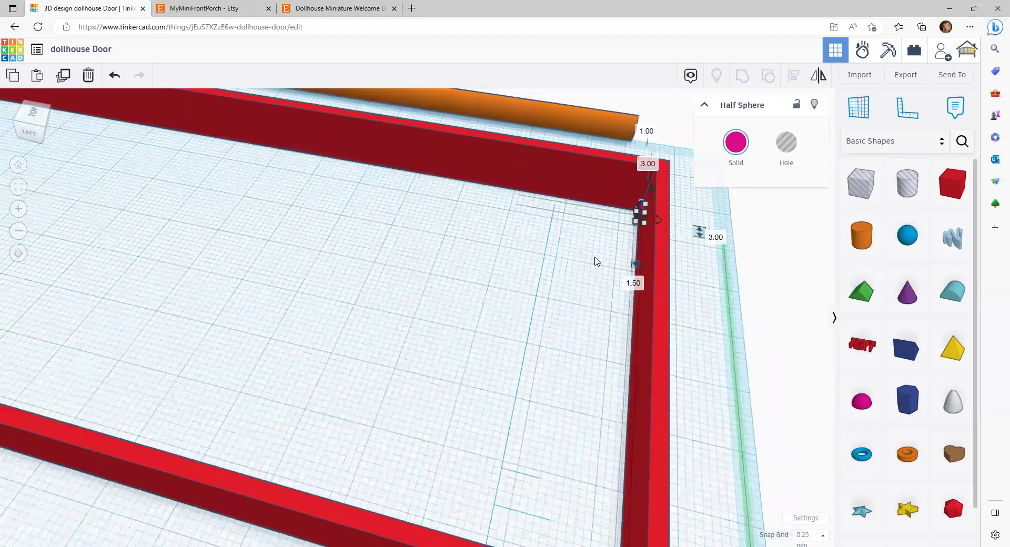
key(f)
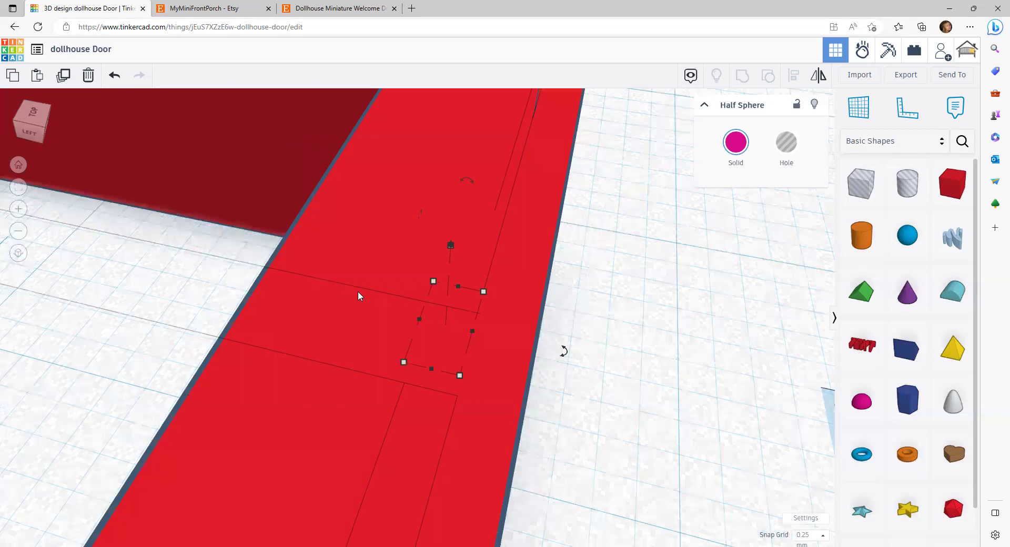
scroll(416, 297, down, 4)
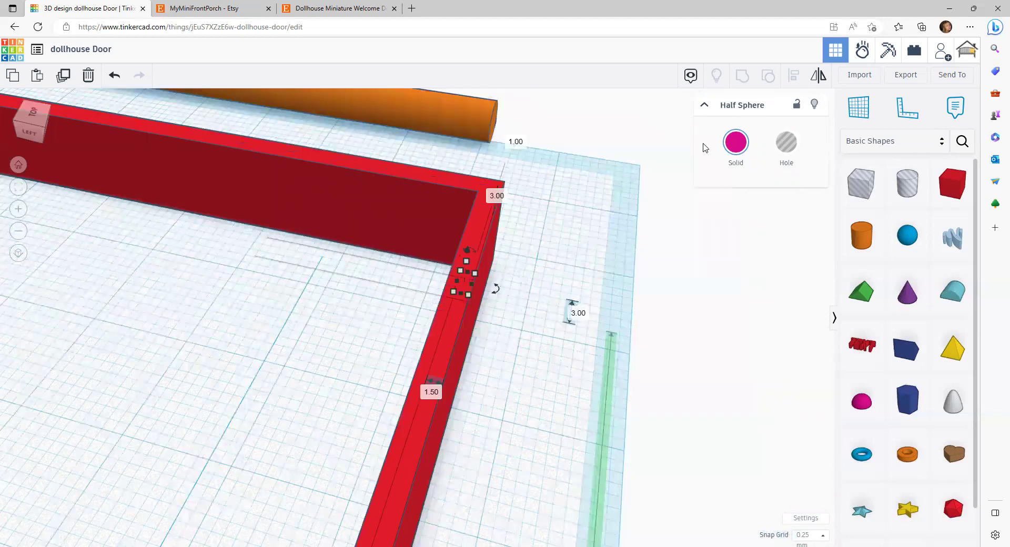
right_drag(703, 148, 782, 141)
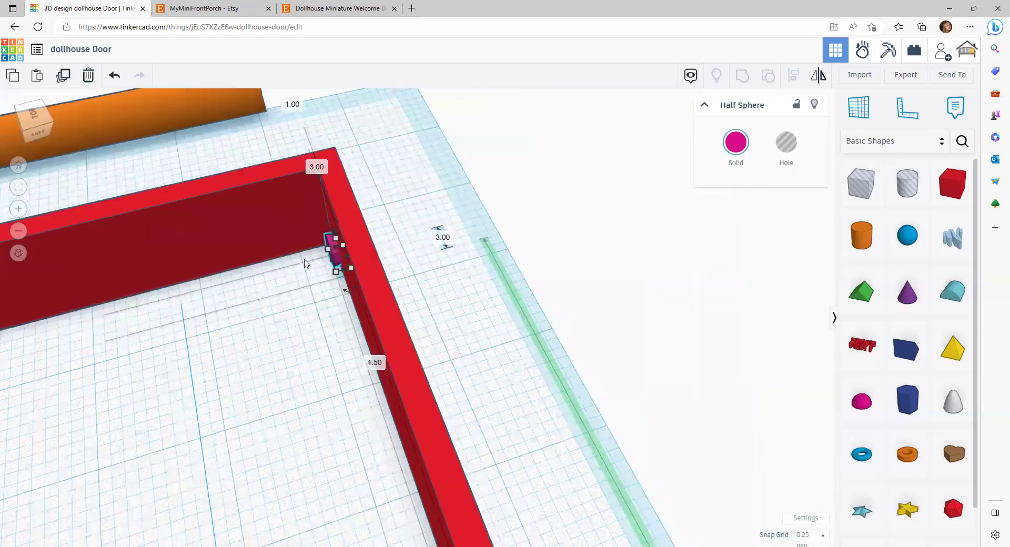
key(h)
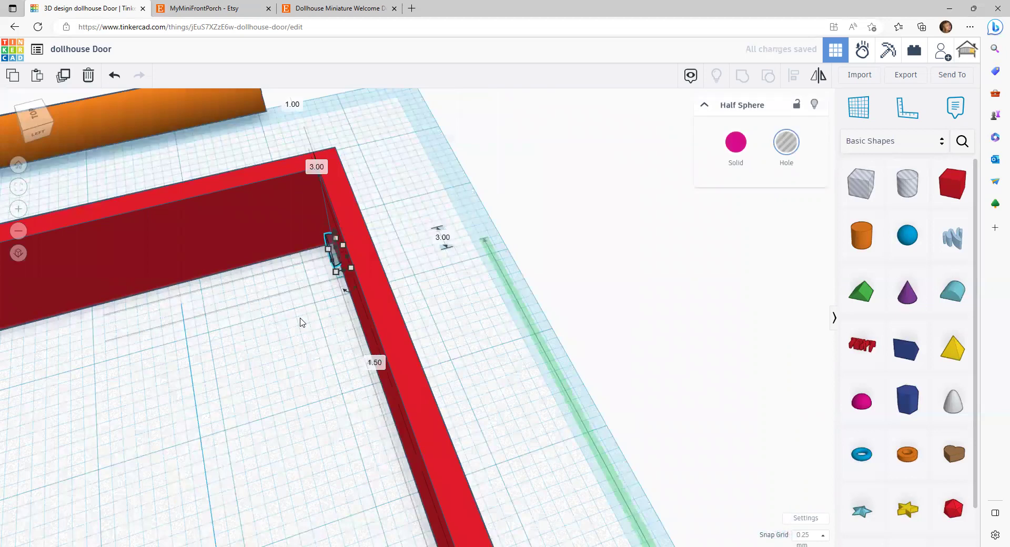
- Set the snap grid to 0.5 mm and group the front hole half sphere with the red frame to cut its socket
click(808, 535)
click(807, 457)
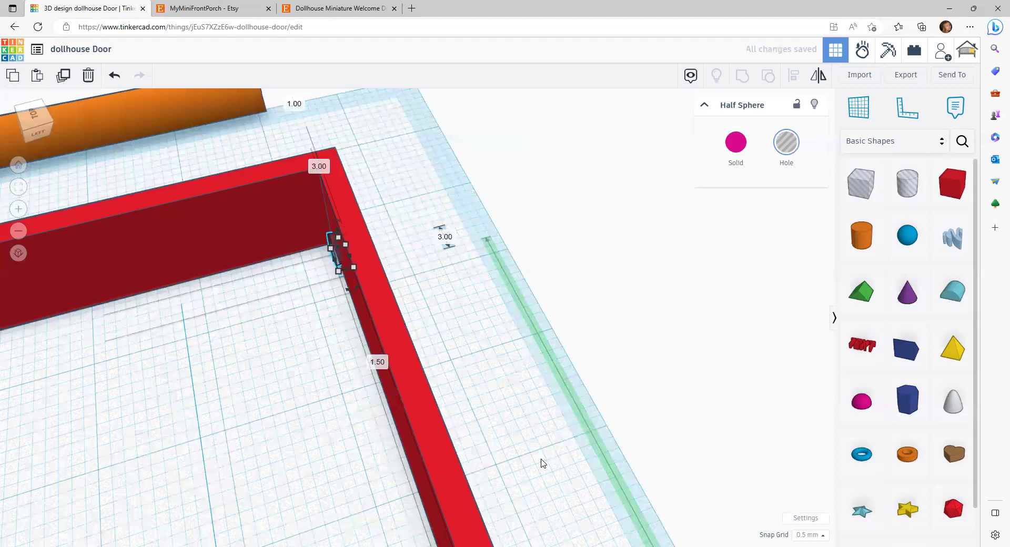
click(291, 302)
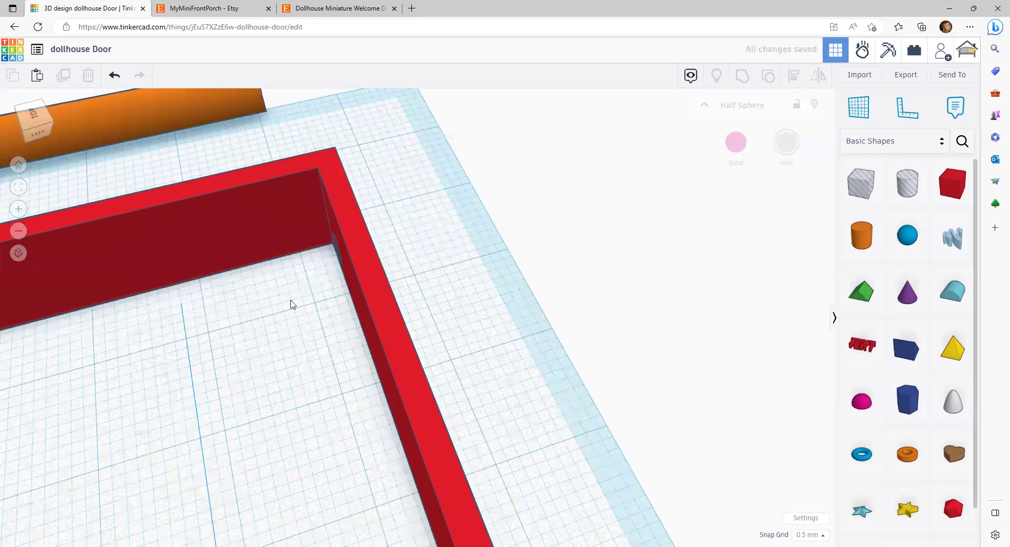
drag(291, 289, 421, 231)
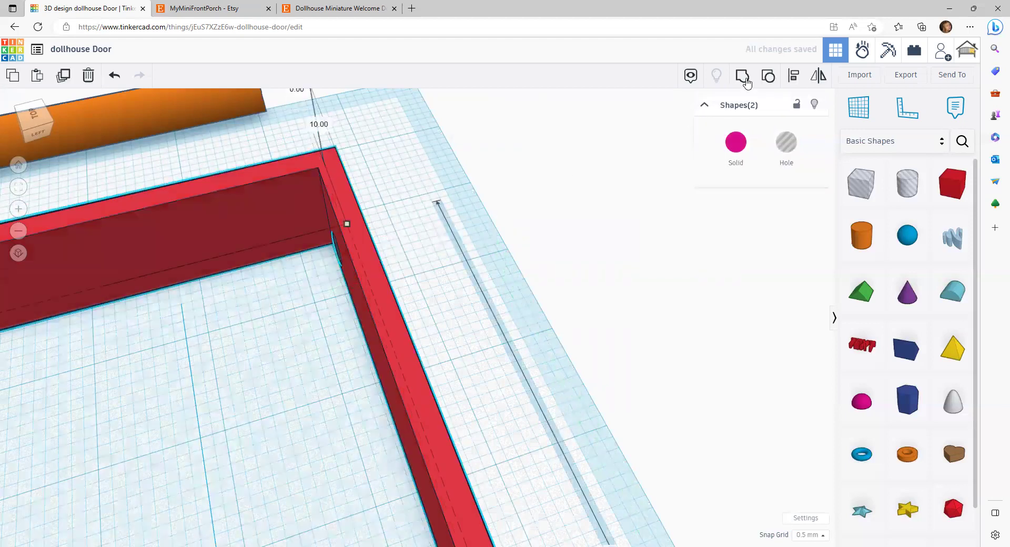
click(500, 140)
click(315, 318)
right_drag(301, 326, 358, 297)
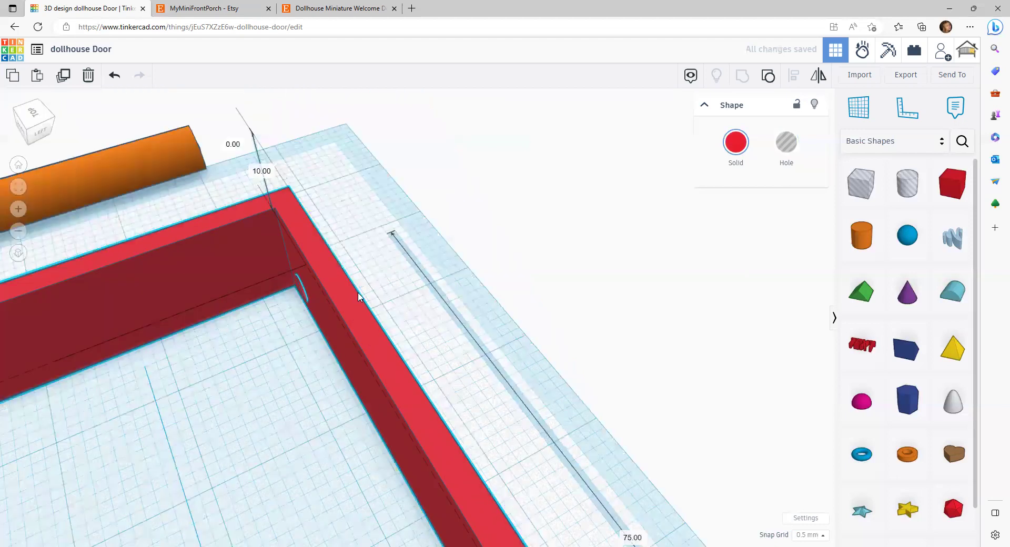
- Examine the red frame from its front end and from above, together with the door panels beside it
right_drag(266, 464, 89, 451)
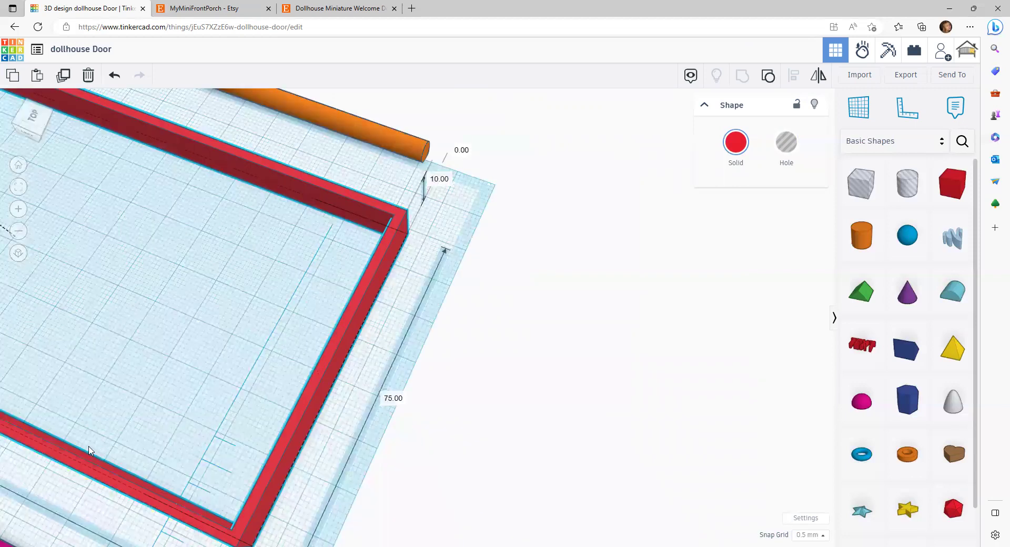
right_drag(22, 429, 96, 419)
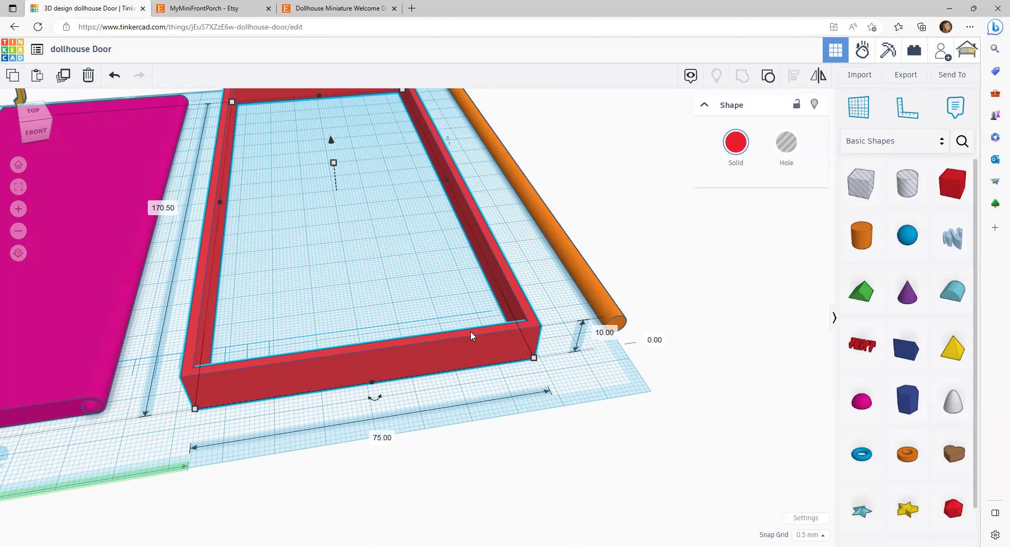
right_drag(470, 332, 516, 218)
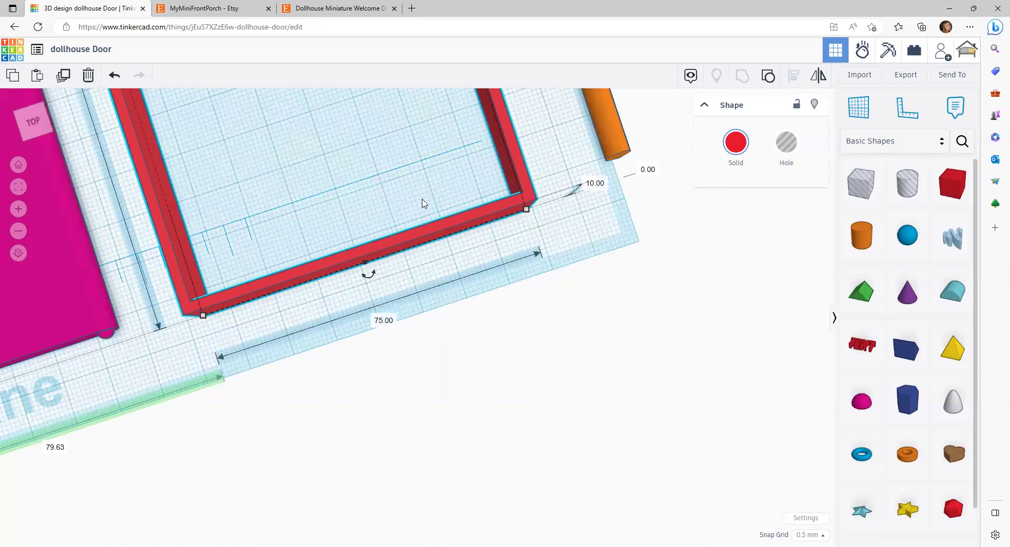
scroll(419, 205, down, 2)
scroll(419, 204, down, 1)
right_drag(363, 174, 364, 271)
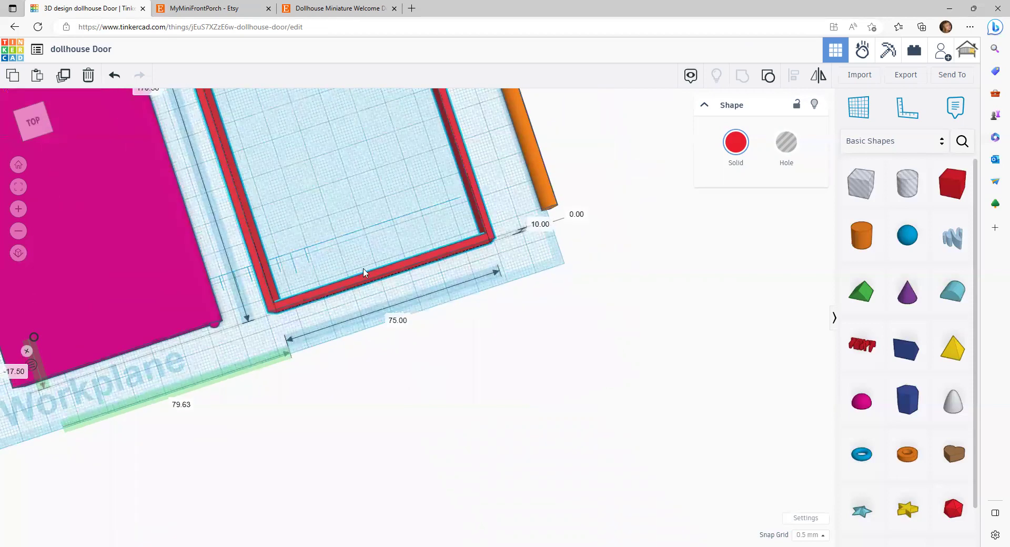
middle_drag(327, 169, 326, 355)
scroll(326, 356, down, 1)
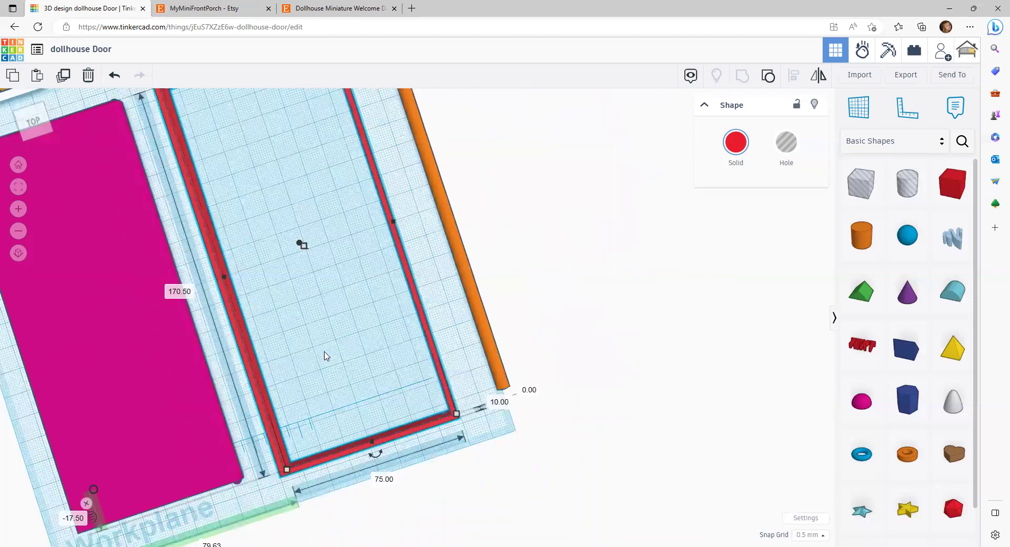
scroll(325, 356, down, 1)
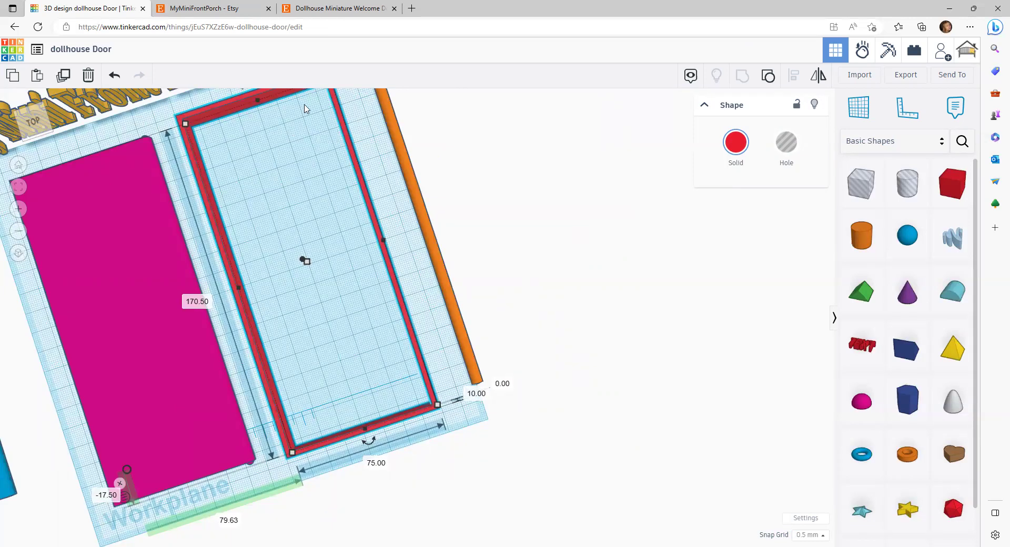
scroll(281, 162, up, 3)
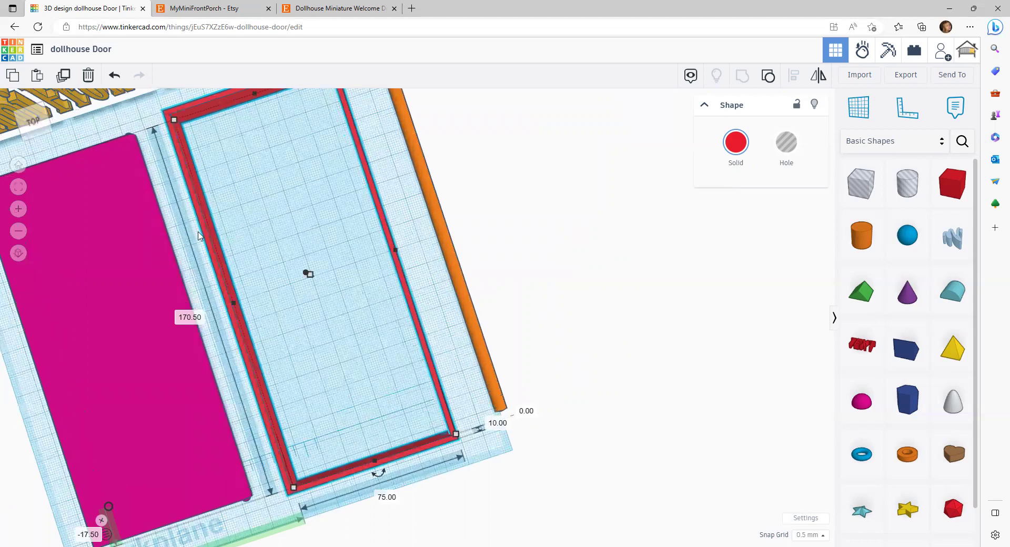
right_drag(251, 248, 164, 256)
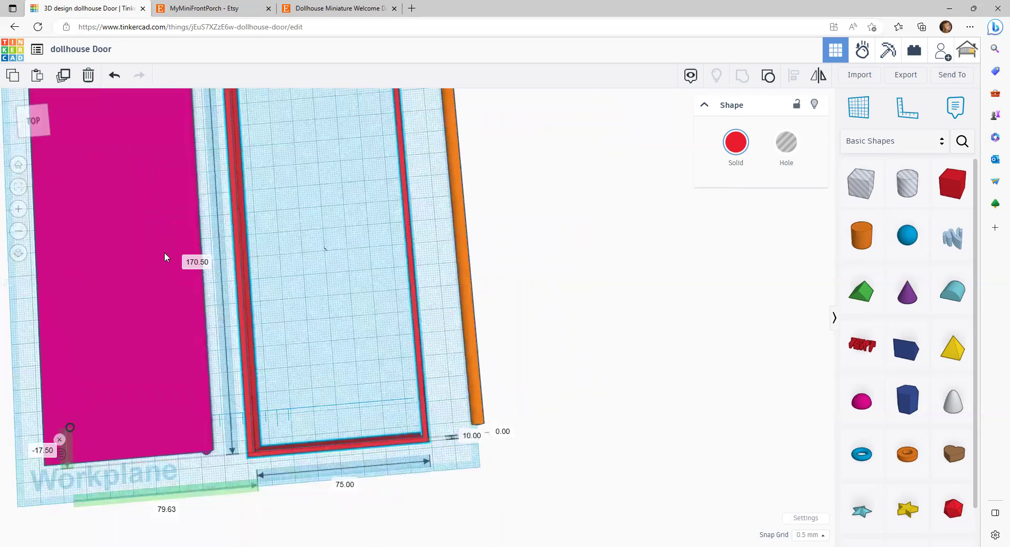
scroll(94, 257, down, 2)
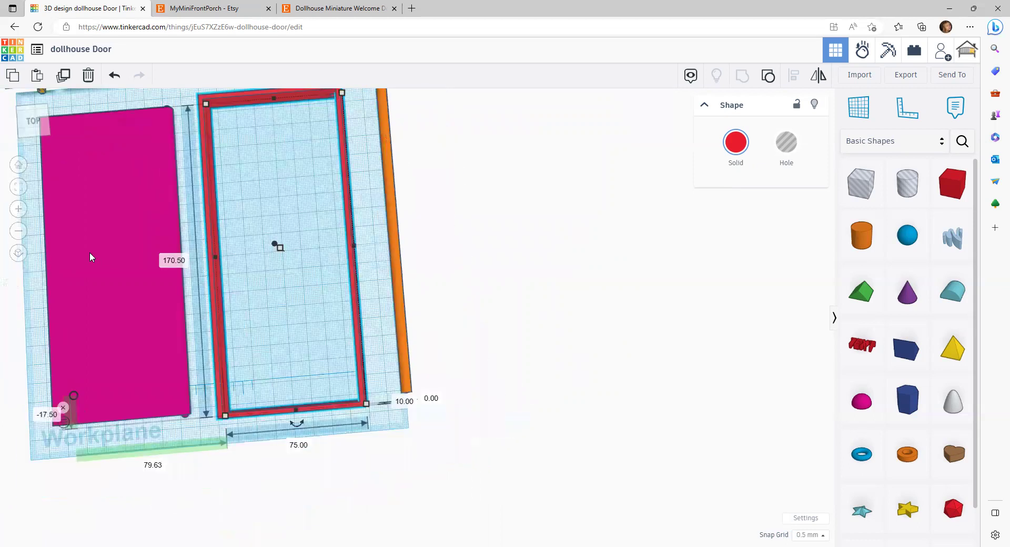
middle_drag(184, 263, 359, 268)
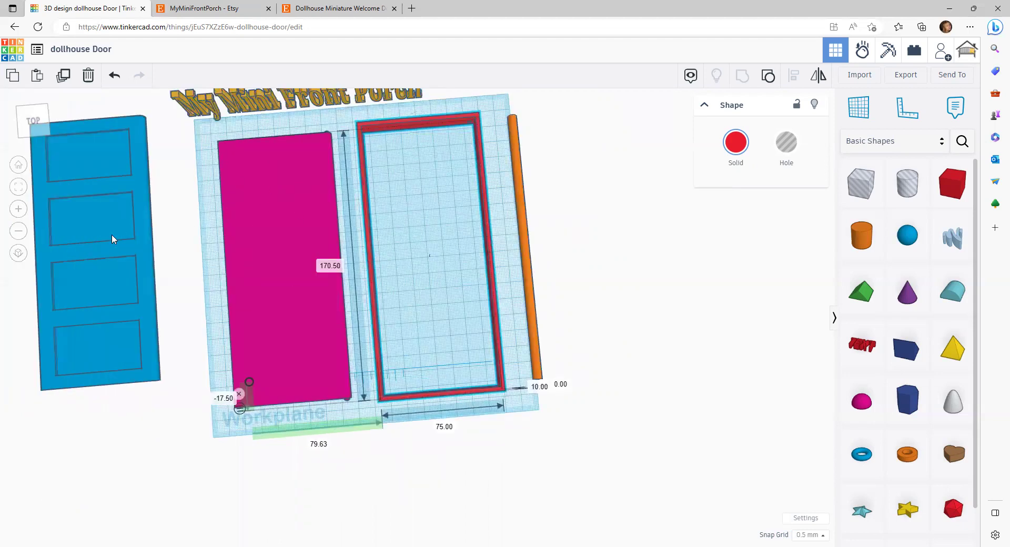
- Move the blue panelled door closer to the workplane and delete the orange cylinder beside the frame
drag(111, 235, 138, 261)
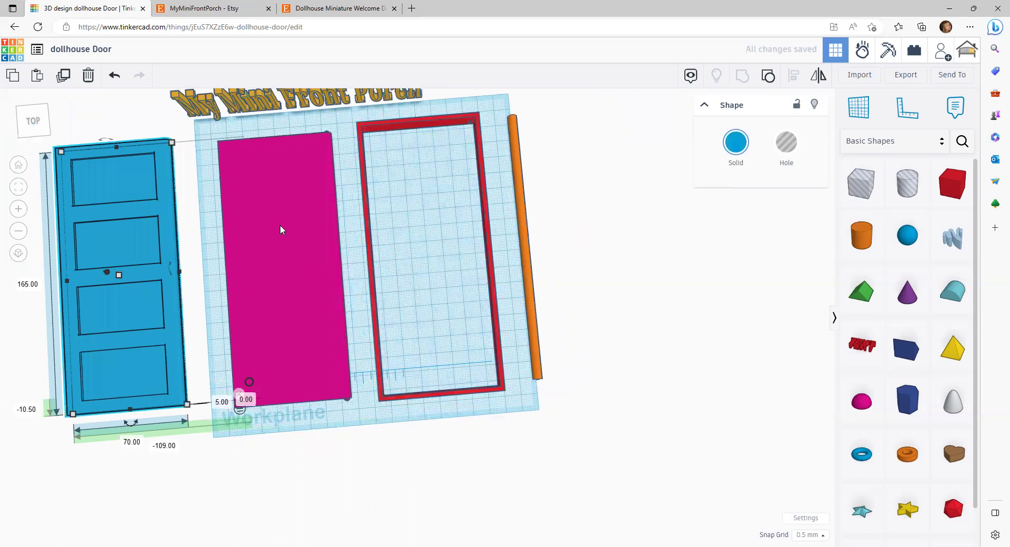
click(523, 223)
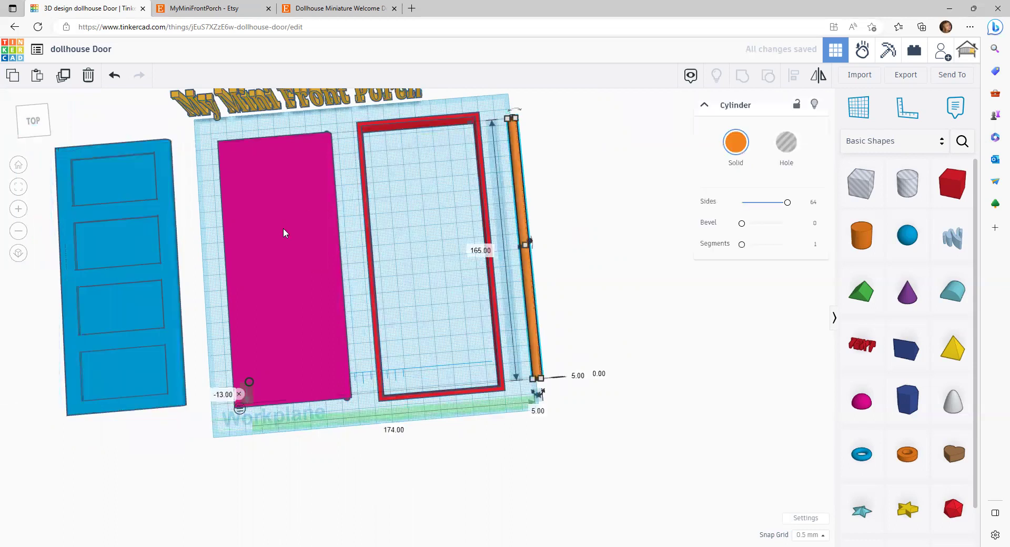
key(Delete)
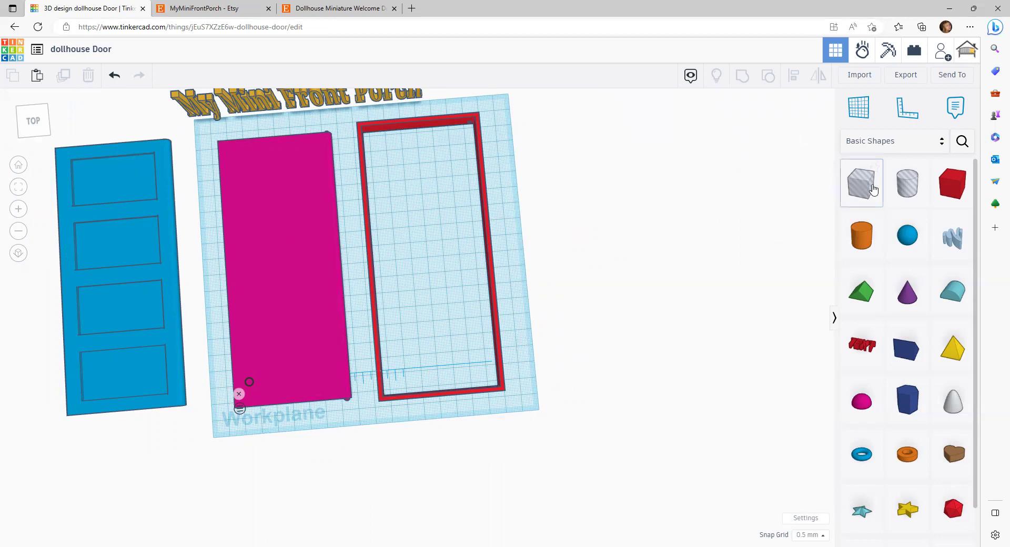
- Place a hole box between the magenta door and the red frame, 2 mm high and raised 3 mm above the workplane
drag(867, 191, 356, 175)
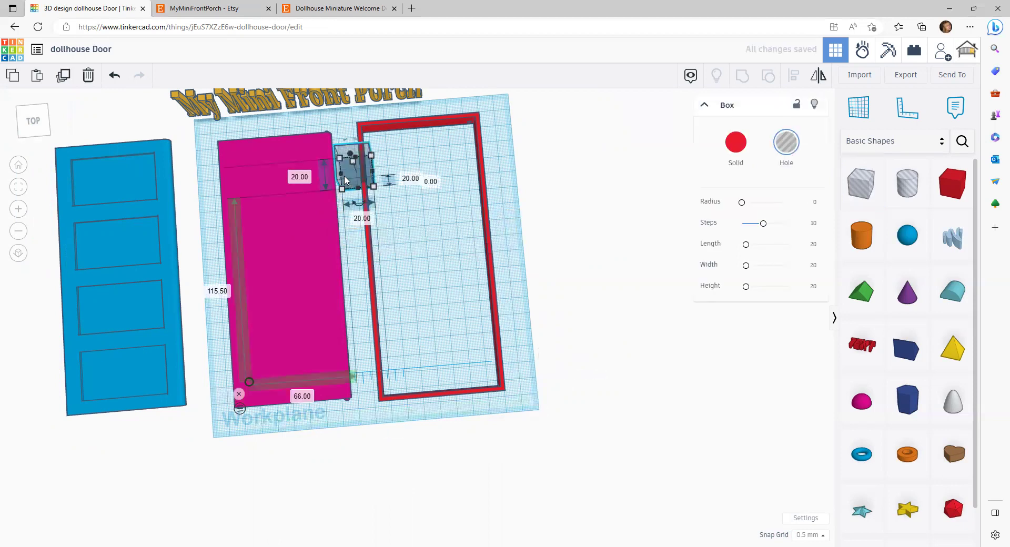
click(406, 179)
text(2)
key(Return)
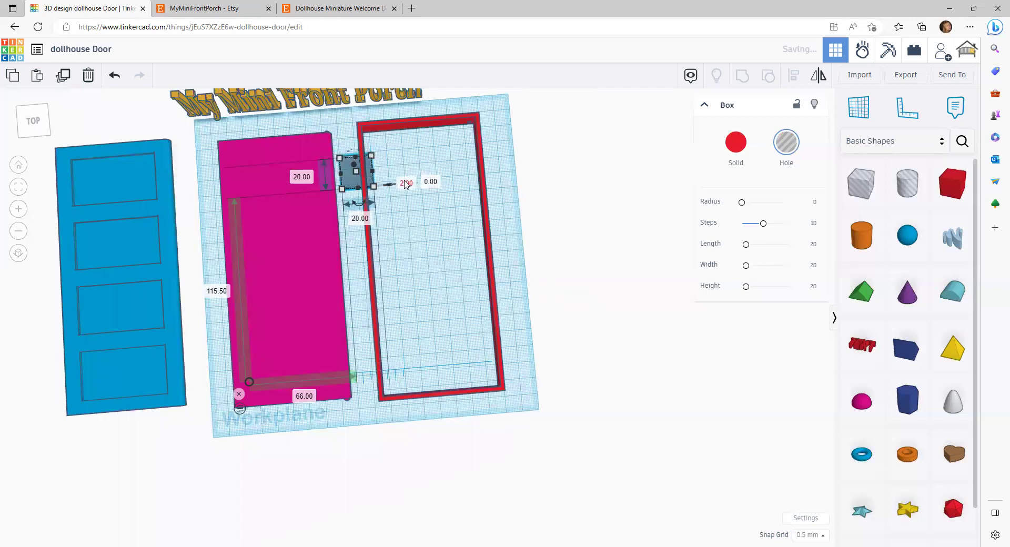
click(430, 182)
text(3)
key(Return)
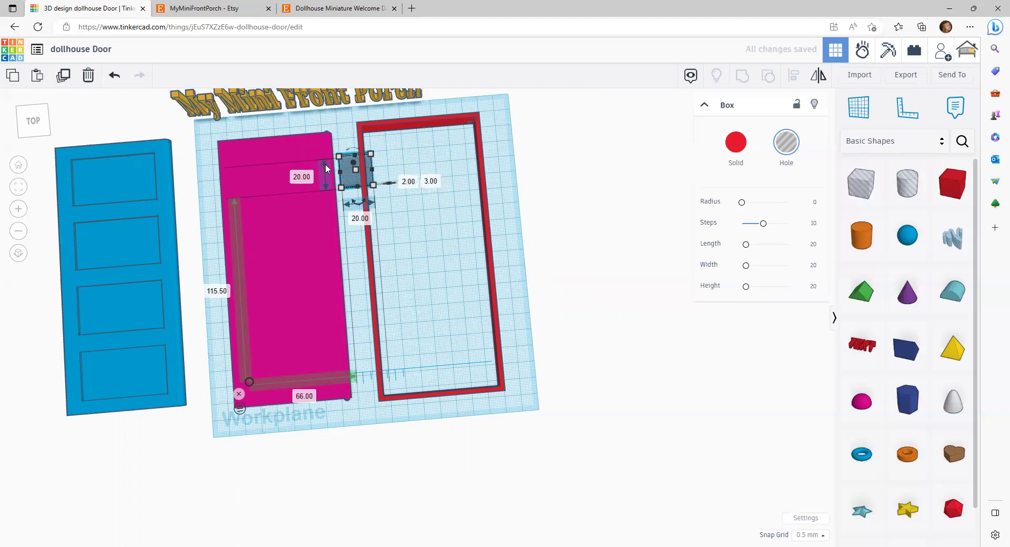
- Move the hole box onto the magenta door's far end, size it about 51.5 mm wide by 30 mm long, and adjust its placement there
drag(347, 182, 241, 178)
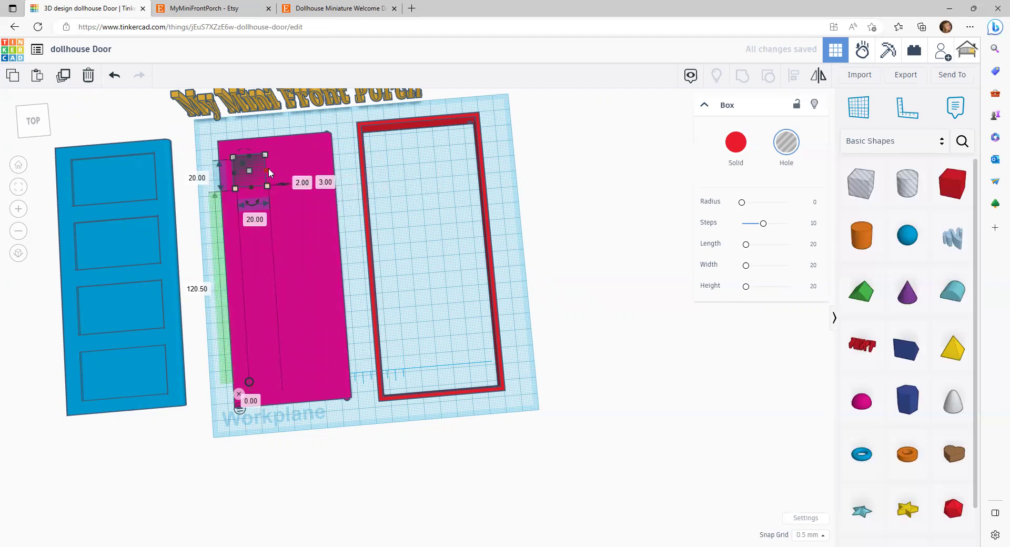
drag(265, 157, 315, 150)
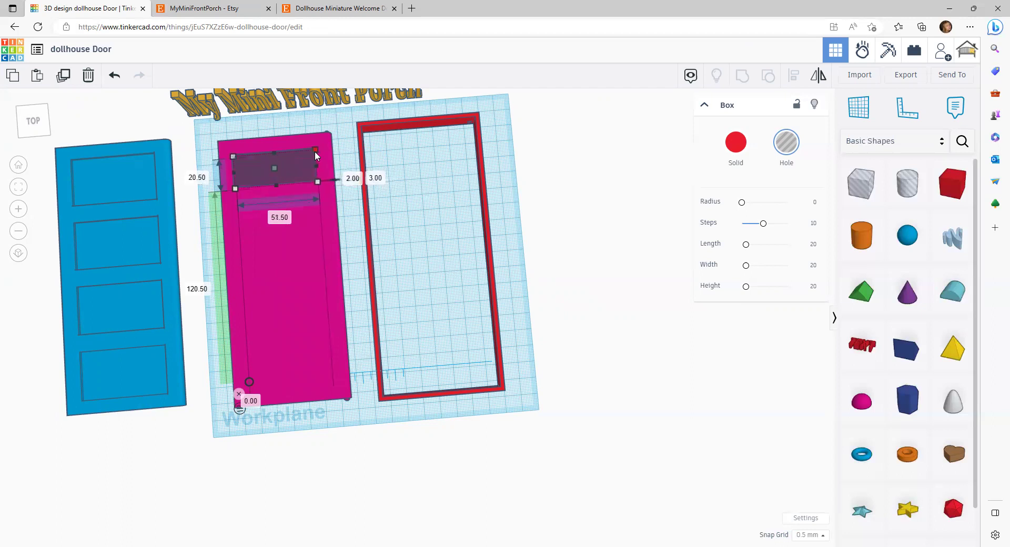
click(199, 177)
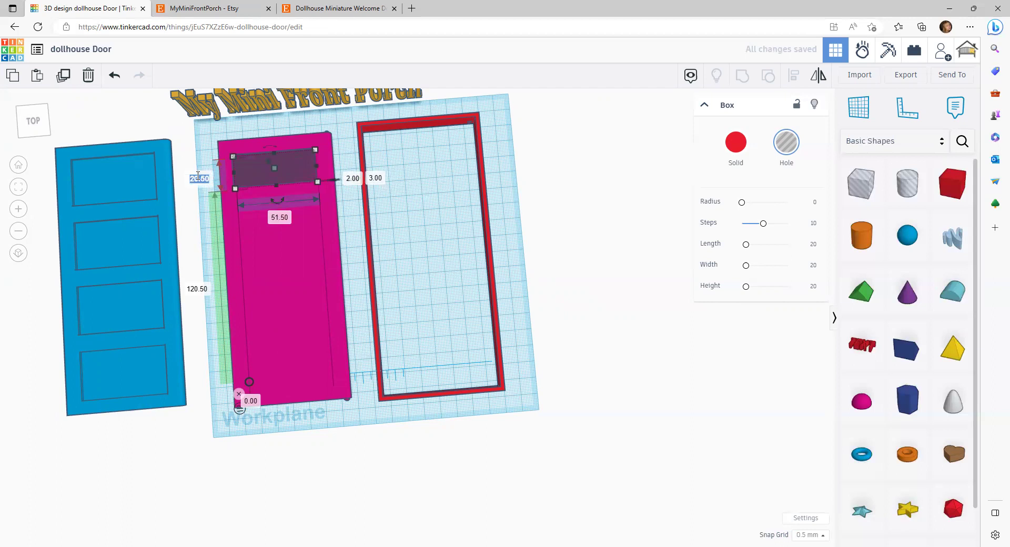
text(30)
key(Return)
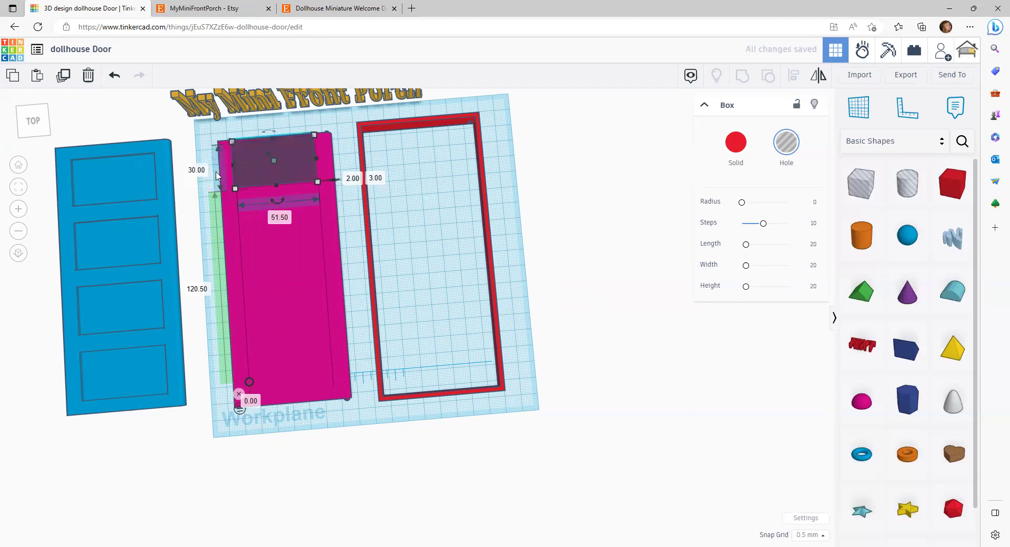
drag(259, 175, 262, 186)
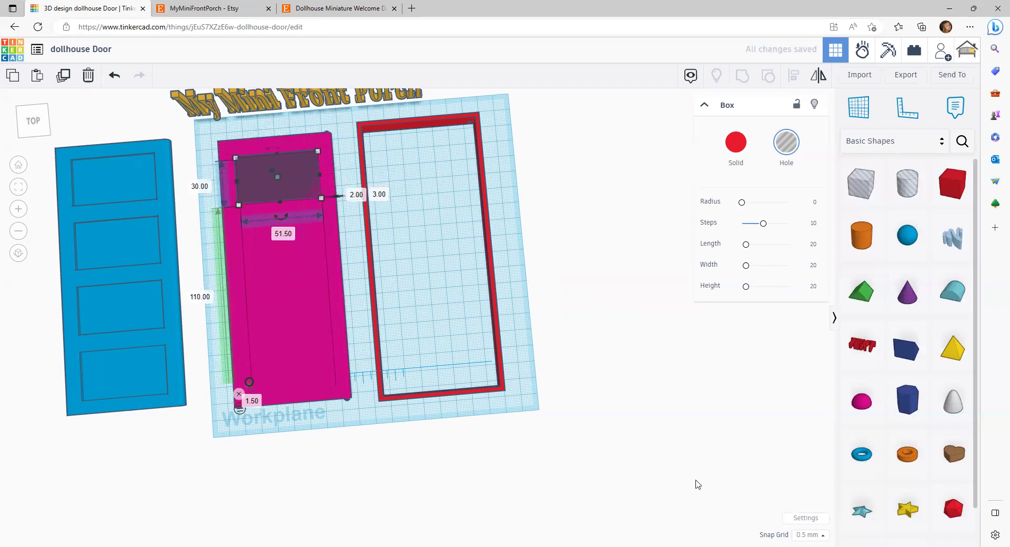
- Set the snap grid to 5.0 mm and make three copies of the hole box along the door, each offset 40 mm toward the front
click(810, 534)
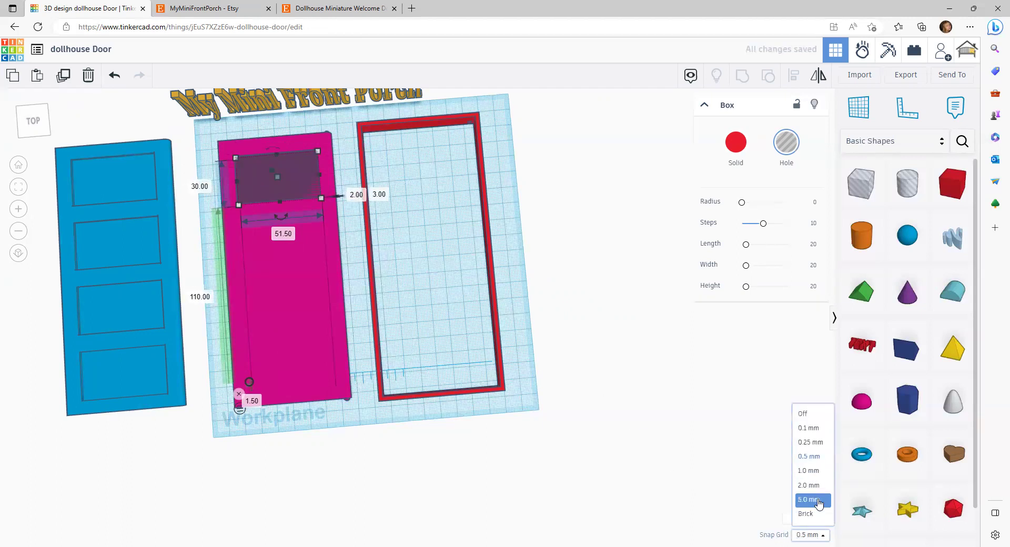
click(816, 500)
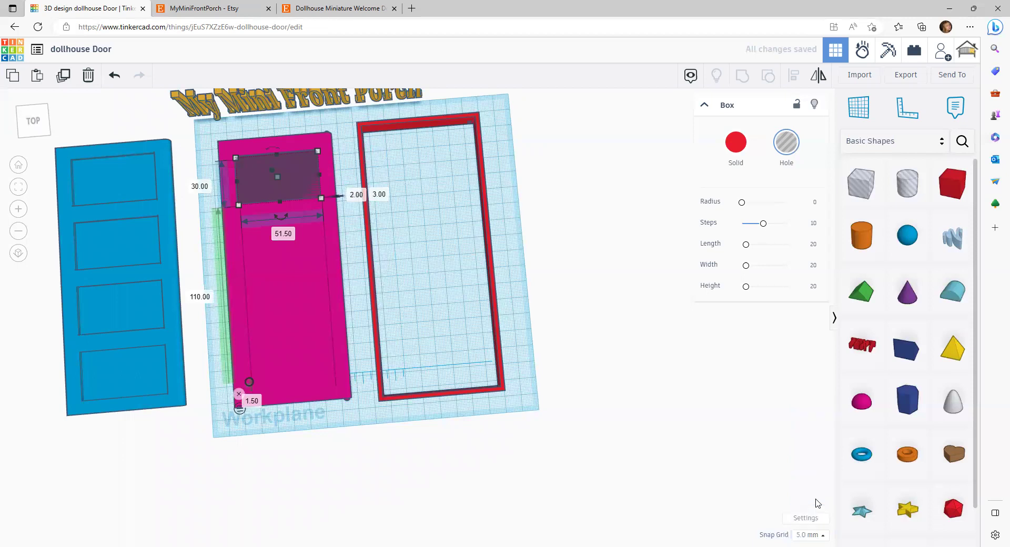
click(63, 76)
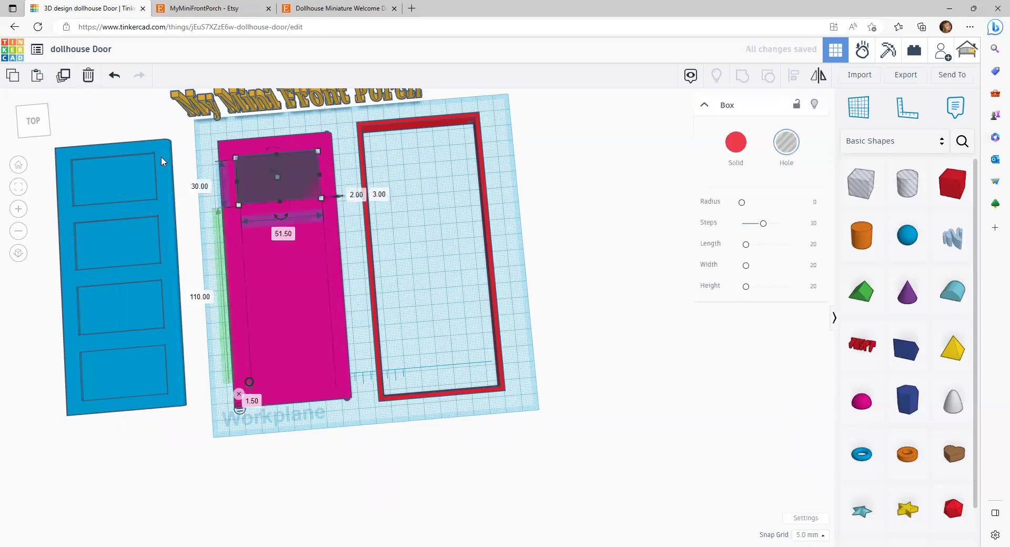
key(Down)
key(Down)
key(Down)
key(Down)
key(Down)
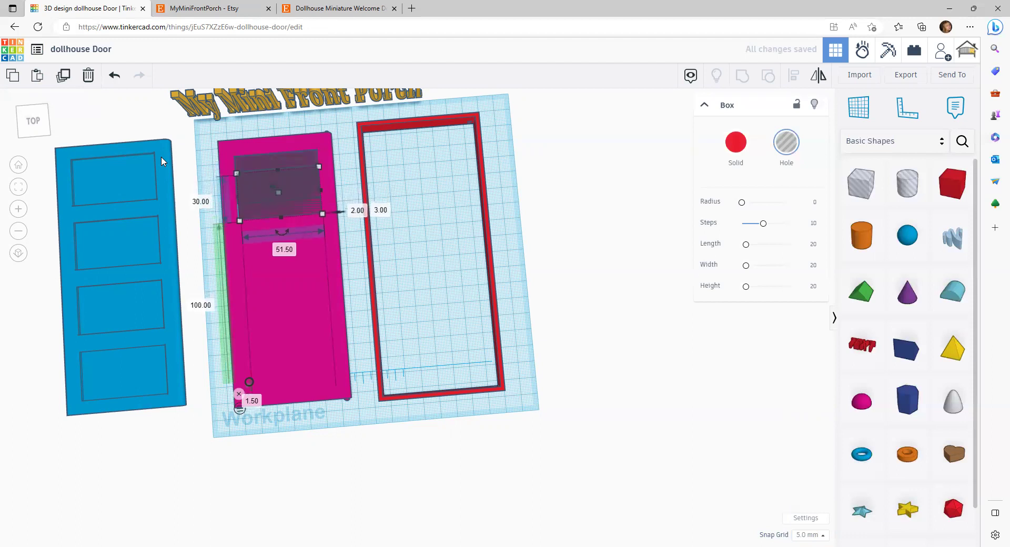
key(Down)
key(Down)
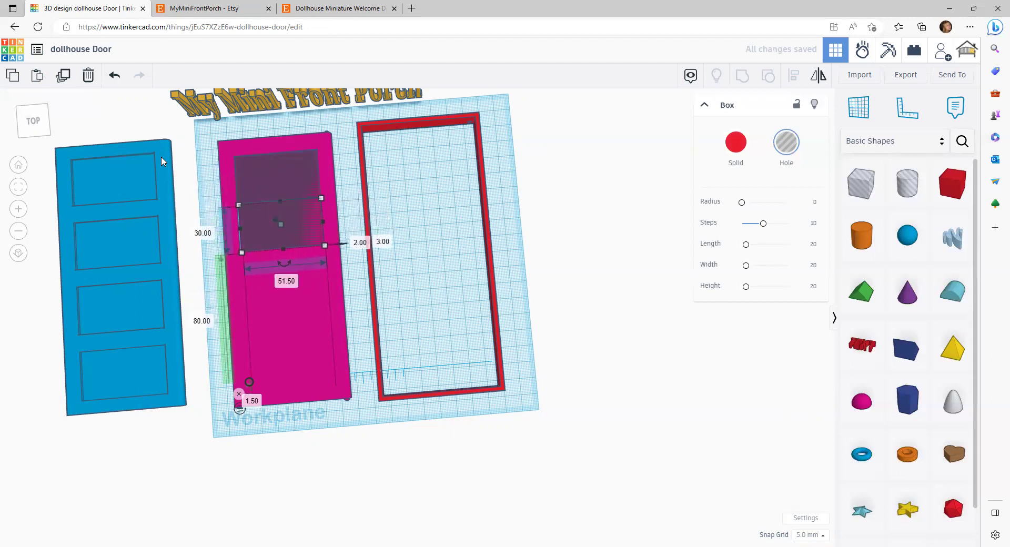
key(Down)
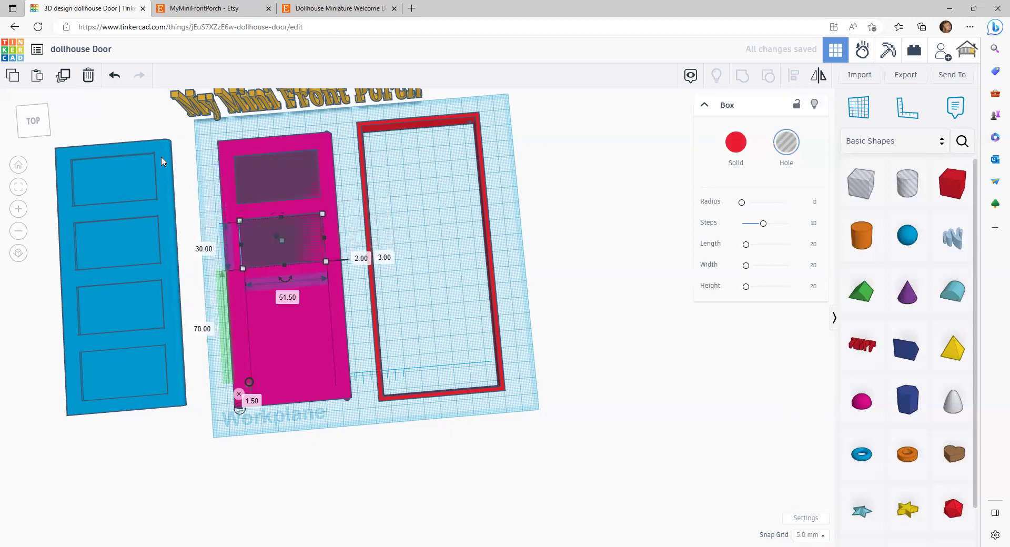
click(63, 76)
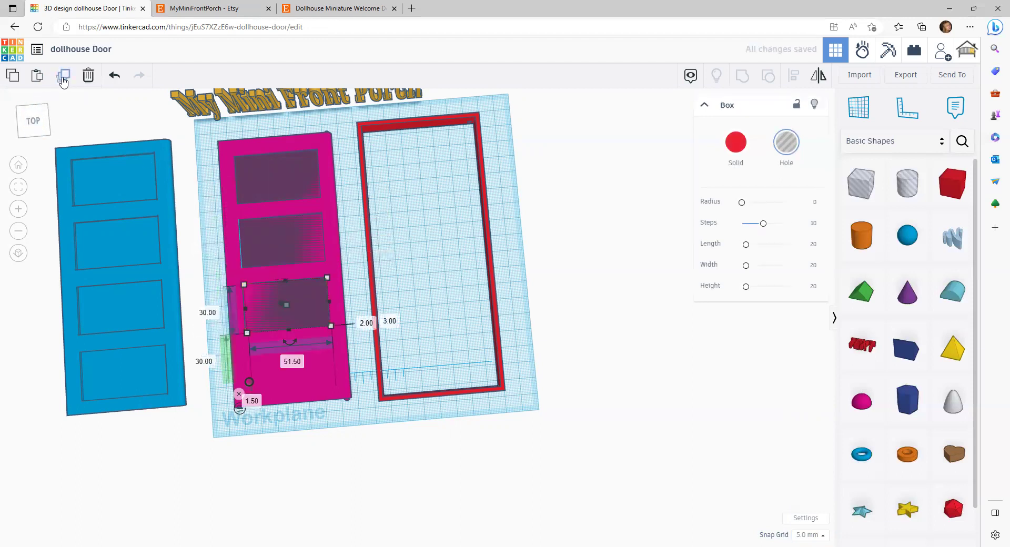
click(63, 76)
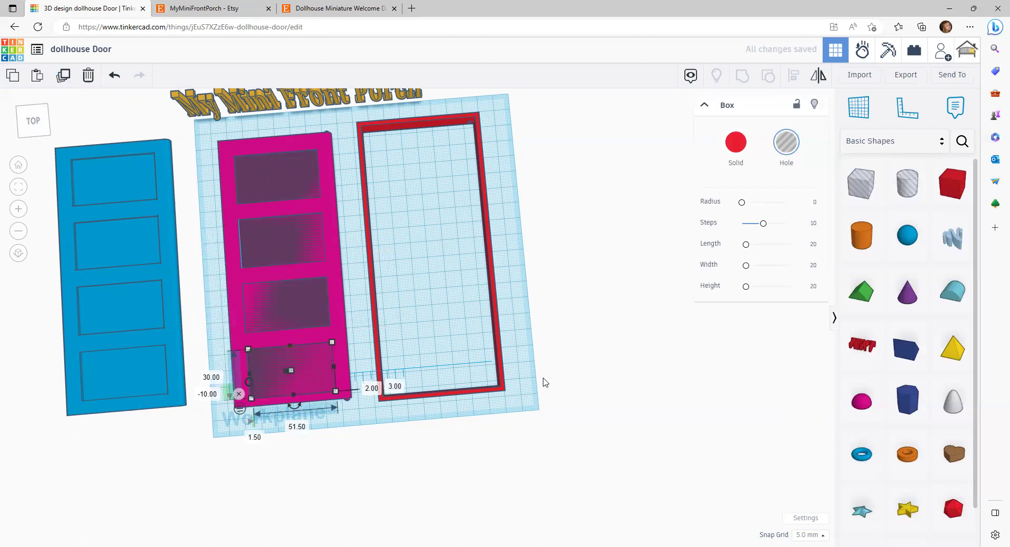
- Group the four hole boxes on the magenta door into a single hole shape
click(416, 382)
click(303, 371)
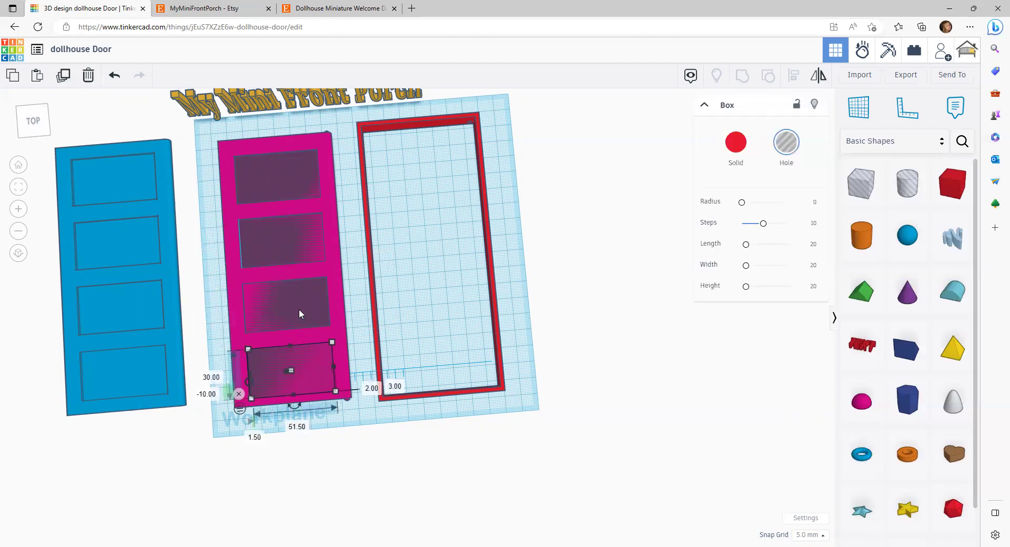
shift+click(299, 308)
shift+click(291, 232)
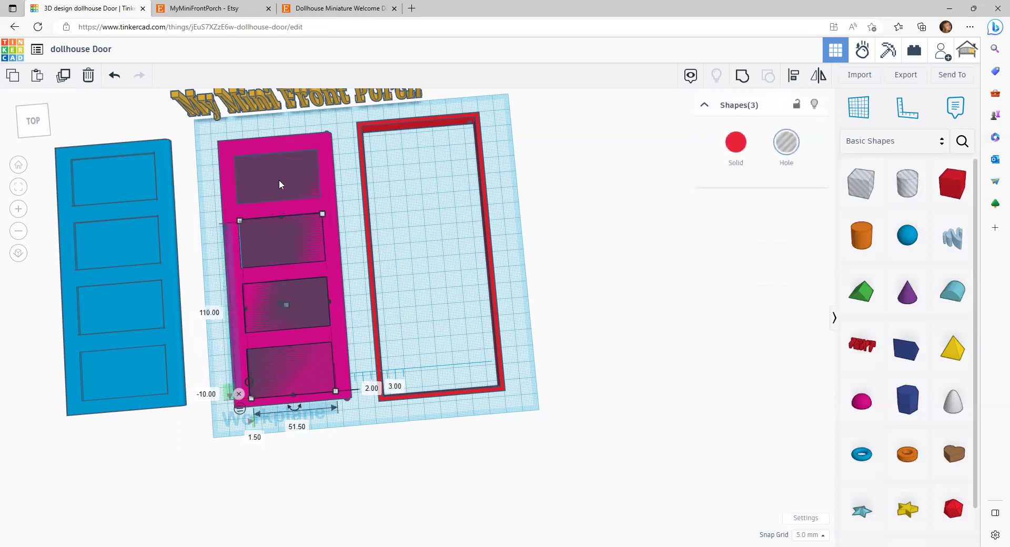
shift+click(279, 182)
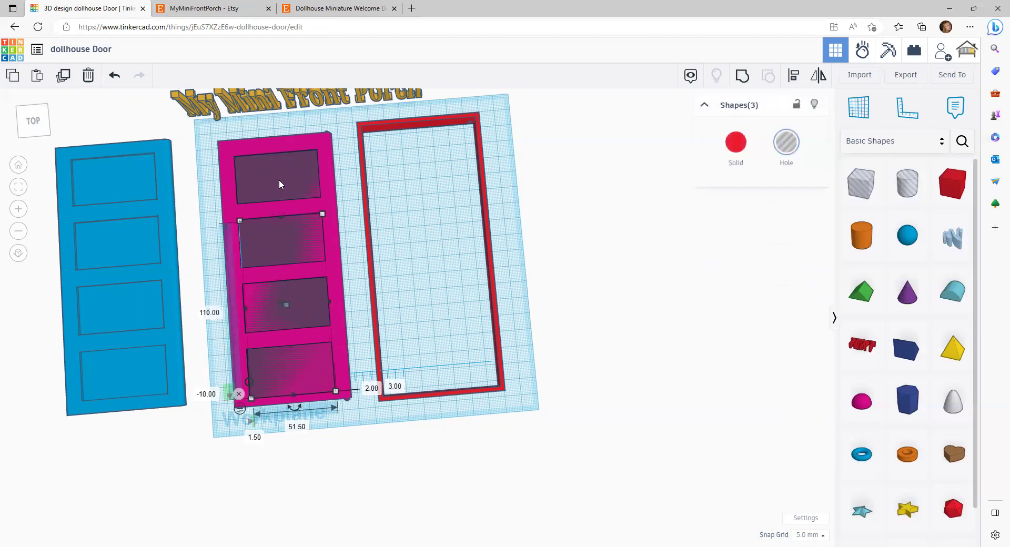
click(740, 78)
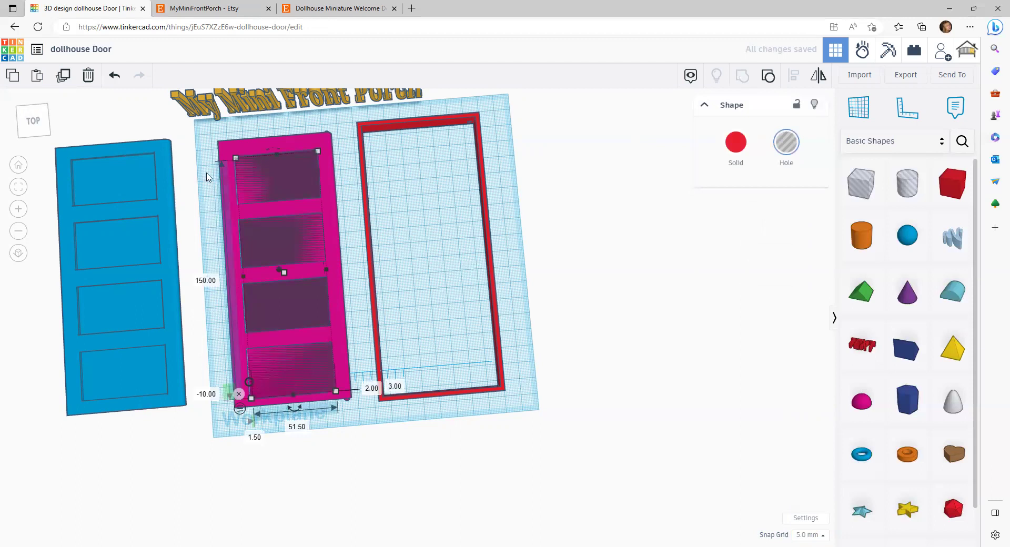
- Align the grouped hole boxes to the centre of the magenta door in both length and width
drag(196, 171, 303, 336)
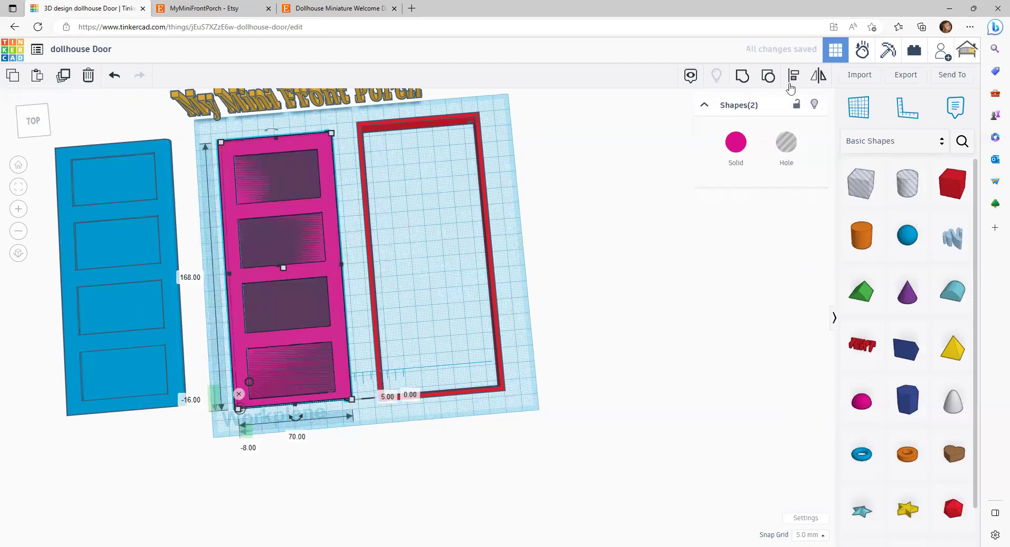
click(790, 87)
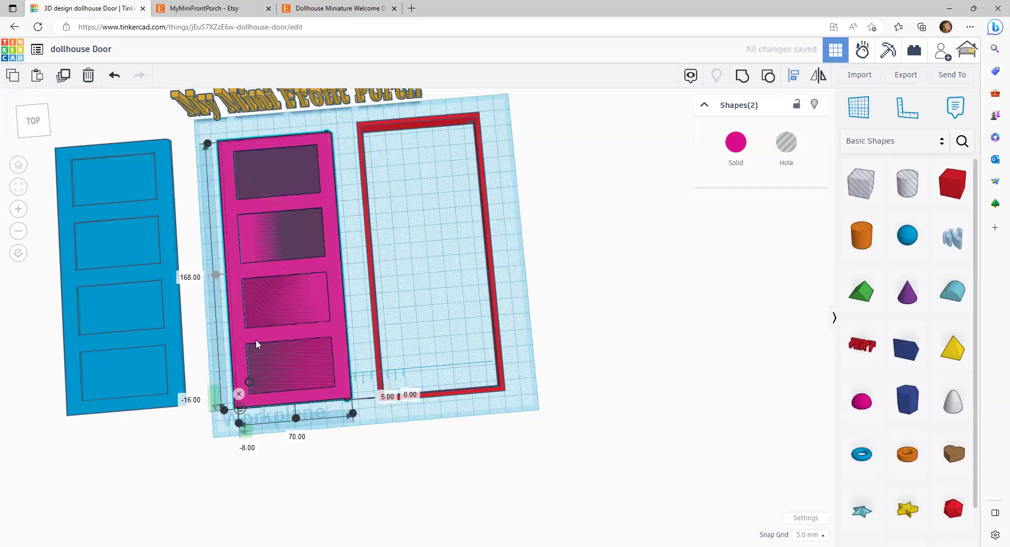
click(296, 419)
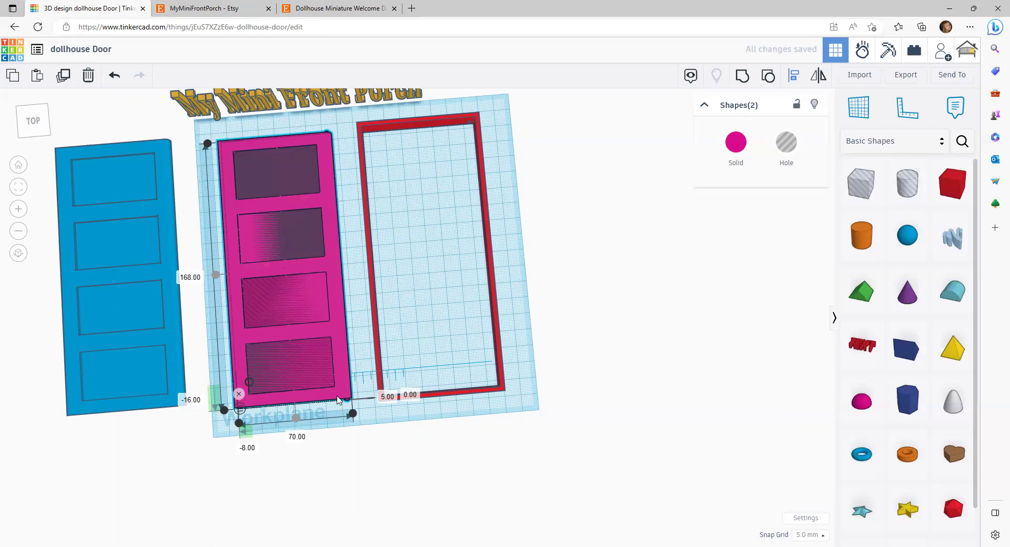
click(395, 479)
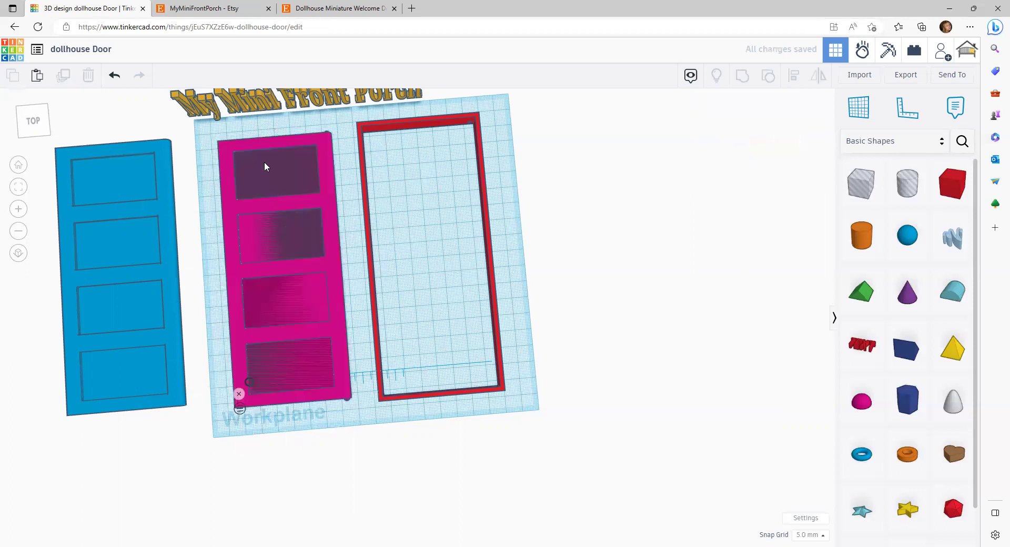
- Duplicate the grouped hole boxes in place and set the copy's height above the workplane to 0
click(283, 165)
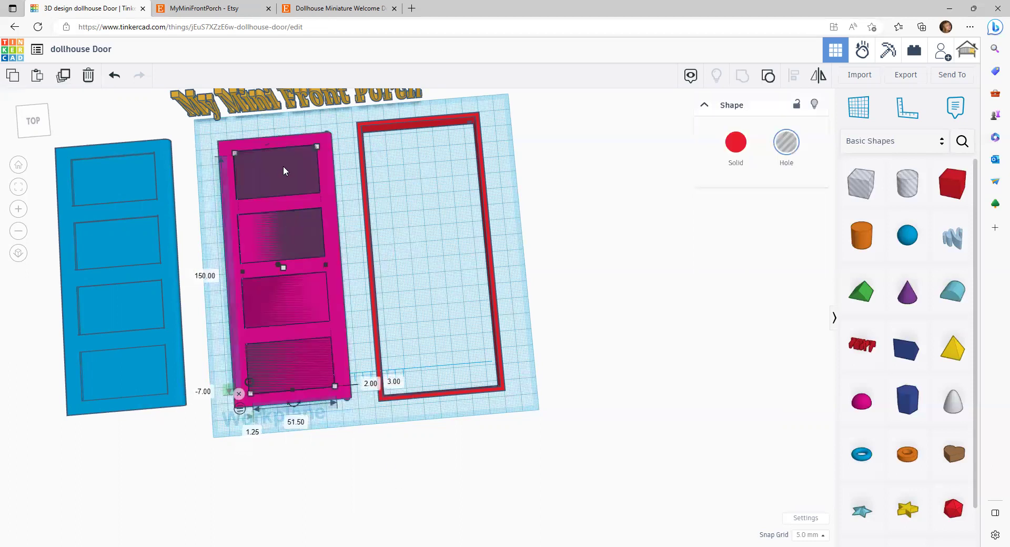
click(63, 76)
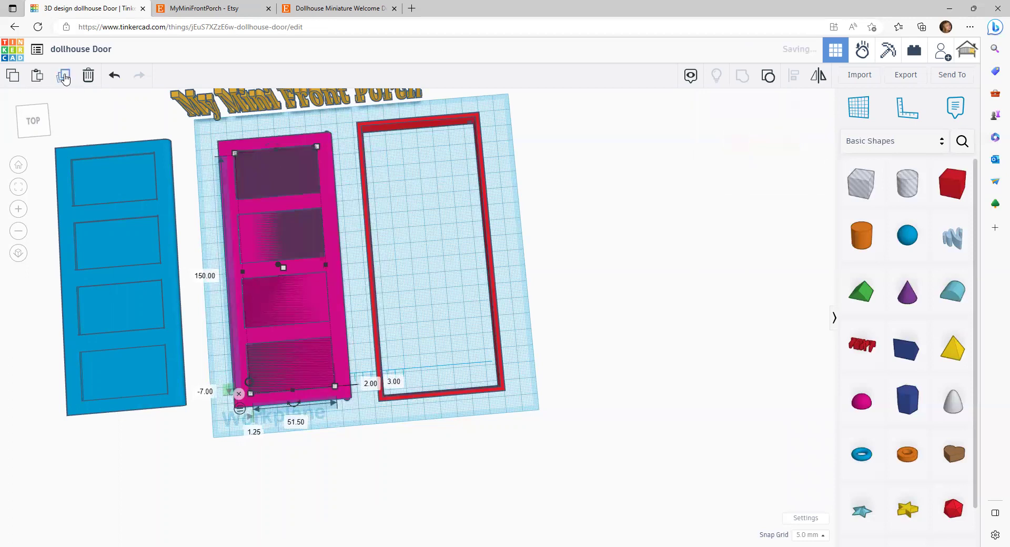
click(399, 384)
text(0)
key(Return)
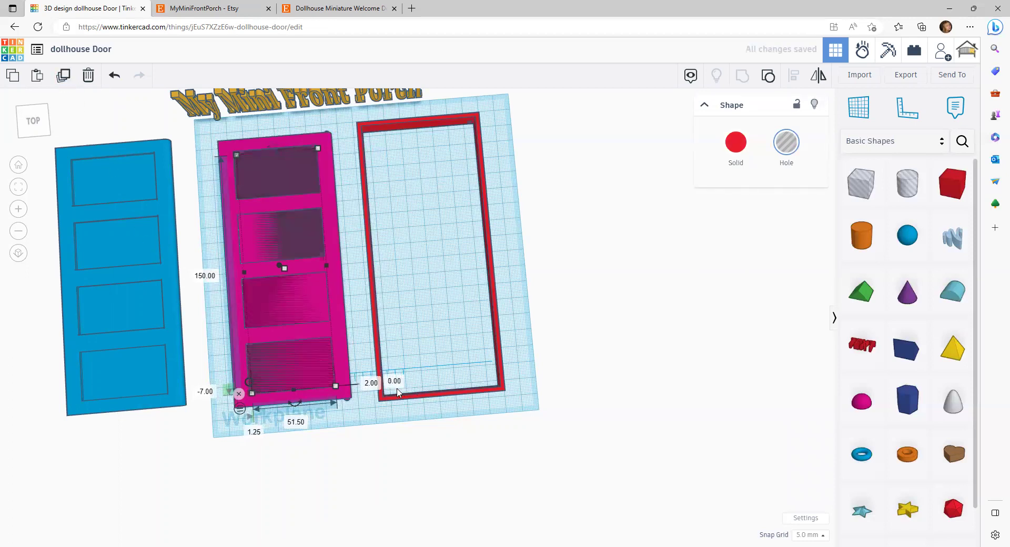
- Group the upper set of hole boxes with the magenta door to cut four recessed panels into its upper face
click(360, 437)
click(234, 172)
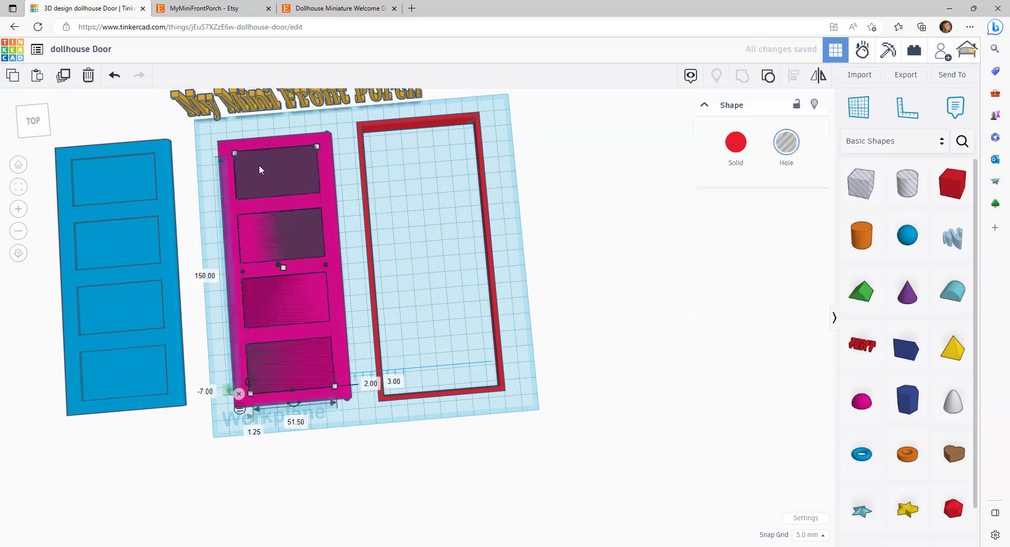
shift+click(235, 209)
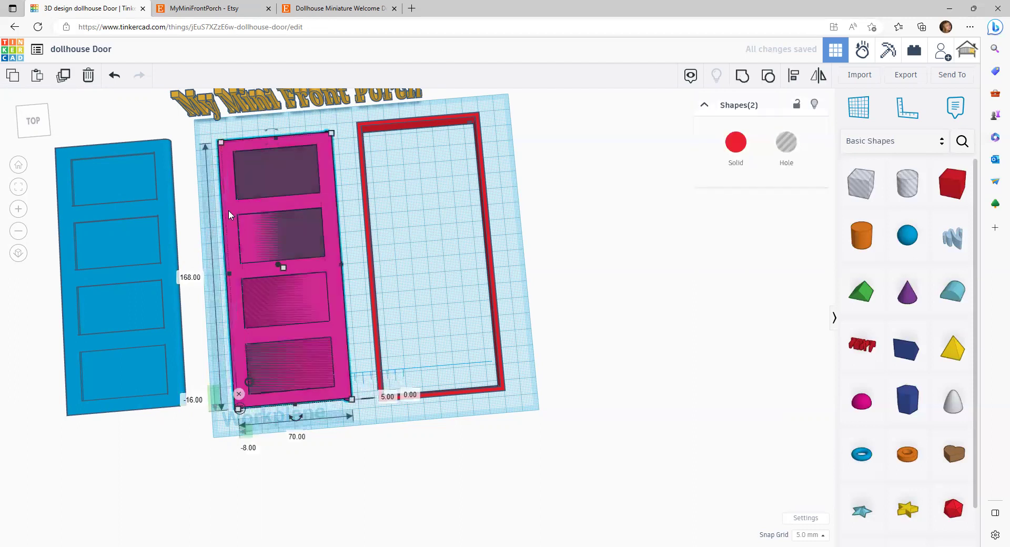
click(735, 83)
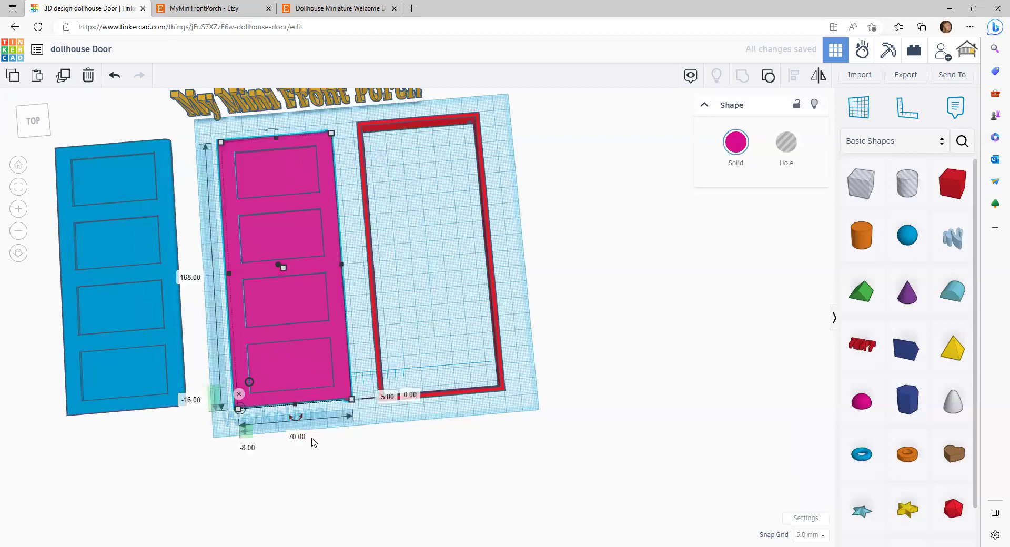
- Group the lower set of hole boxes with the magenta door to recess its underside, and check the finished panels
scroll(321, 441, up, 2)
scroll(322, 439, up, 2)
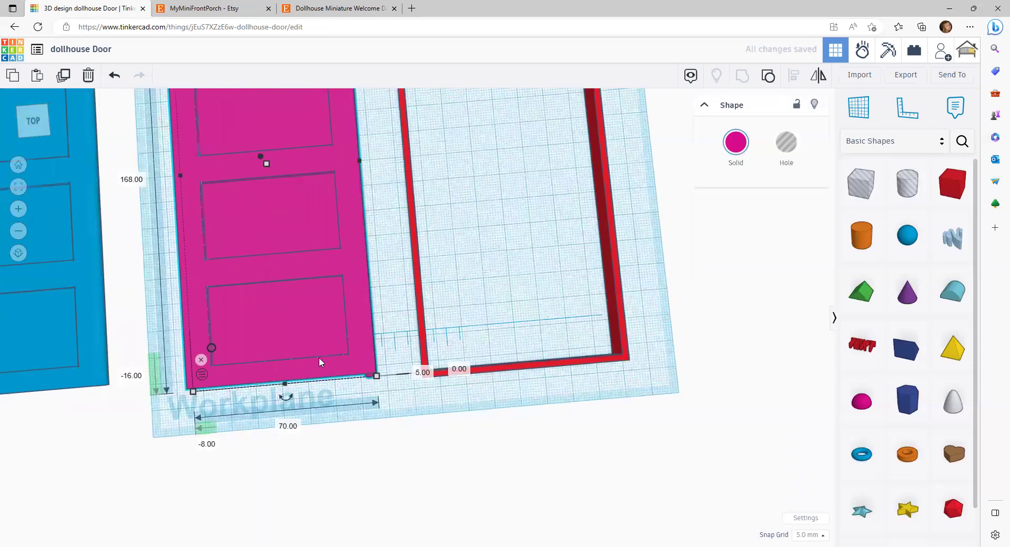
right_drag(335, 357, 339, 173)
click(330, 190)
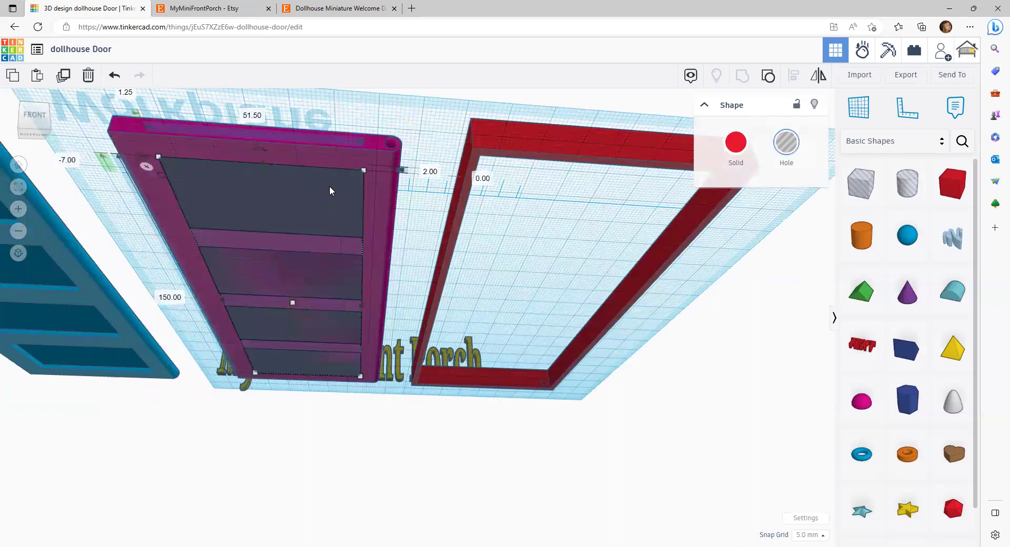
shift+click(332, 156)
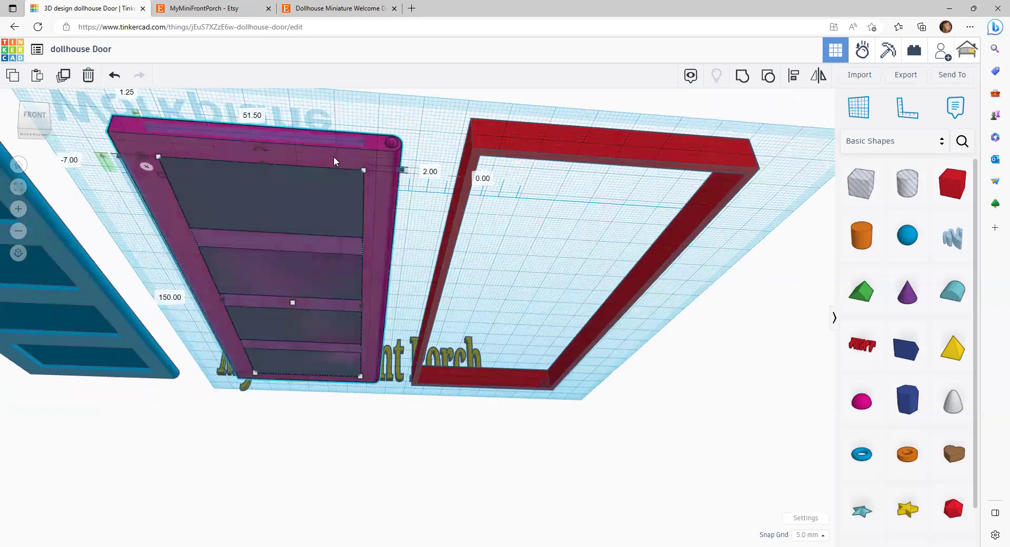
click(741, 79)
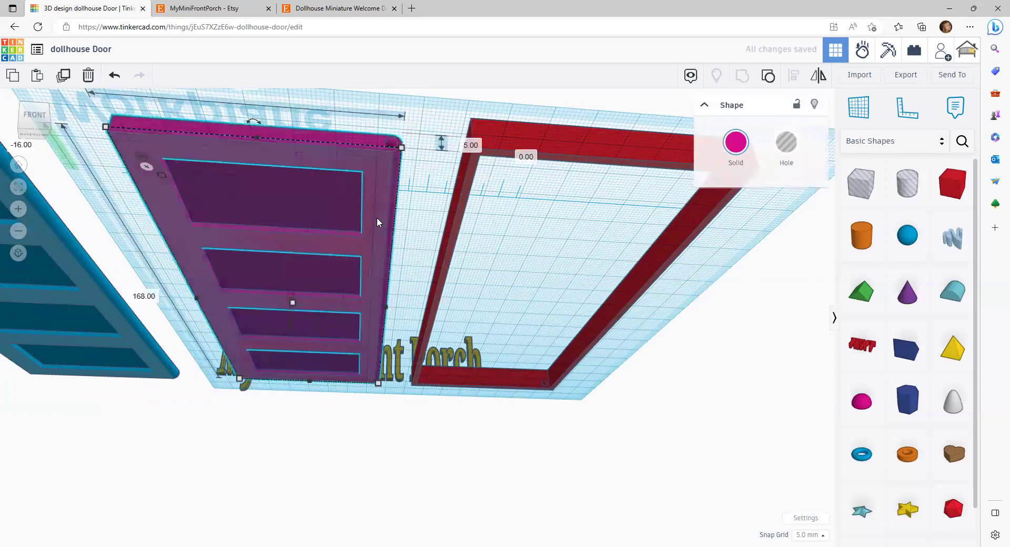
scroll(398, 232, up, 1)
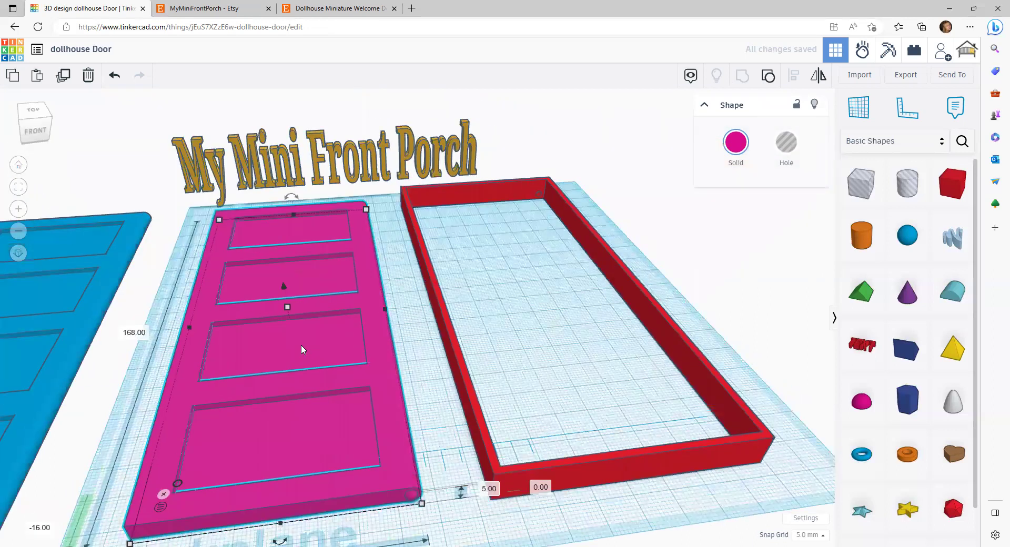
drag(323, 371, 320, 400)
right_drag(193, 364, 273, 335)
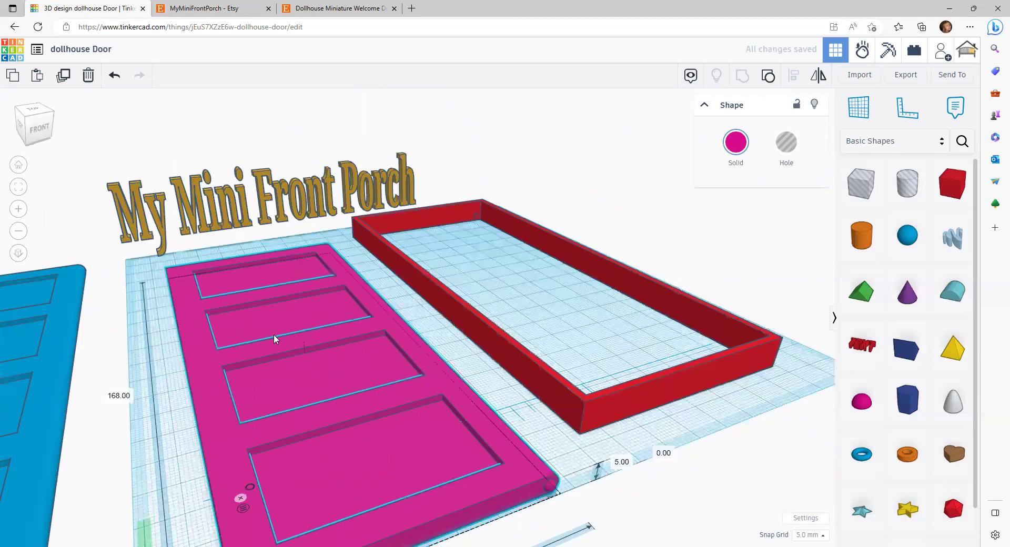
- Inspect the recessed panels on the upper and lower faces of the magenta door
right_drag(277, 300, 341, 343)
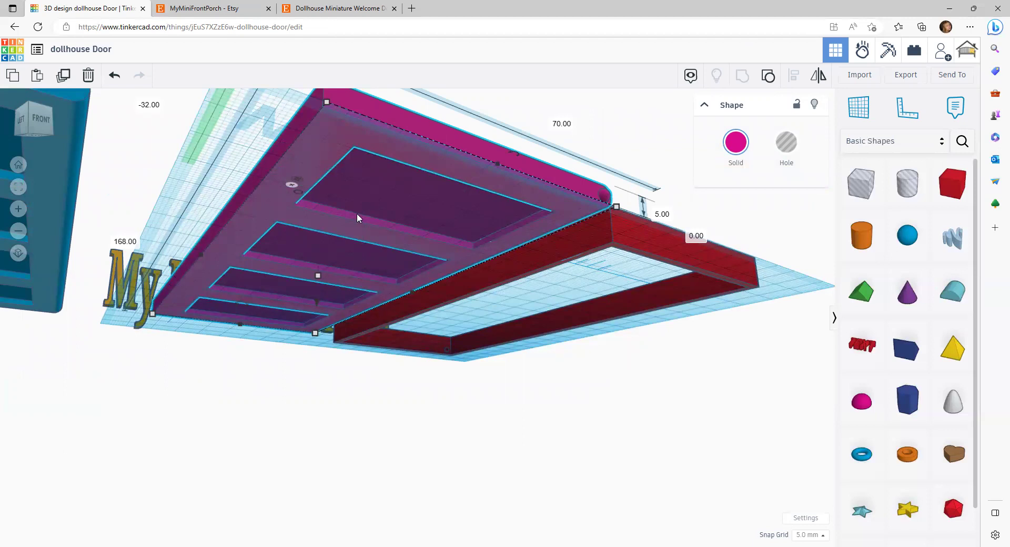
right_drag(361, 179, 362, 222)
right_drag(381, 377, 414, 419)
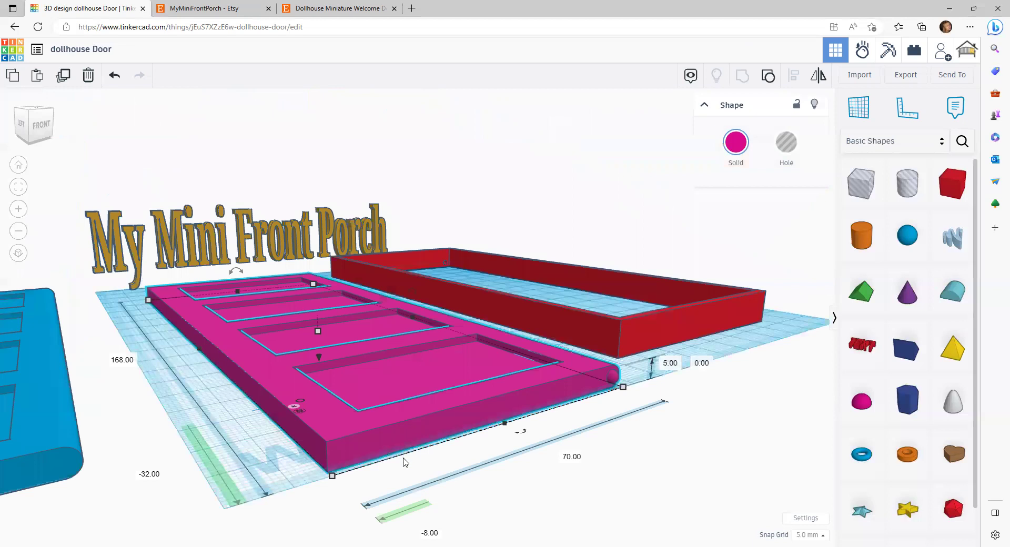
right_drag(403, 464, 383, 425)
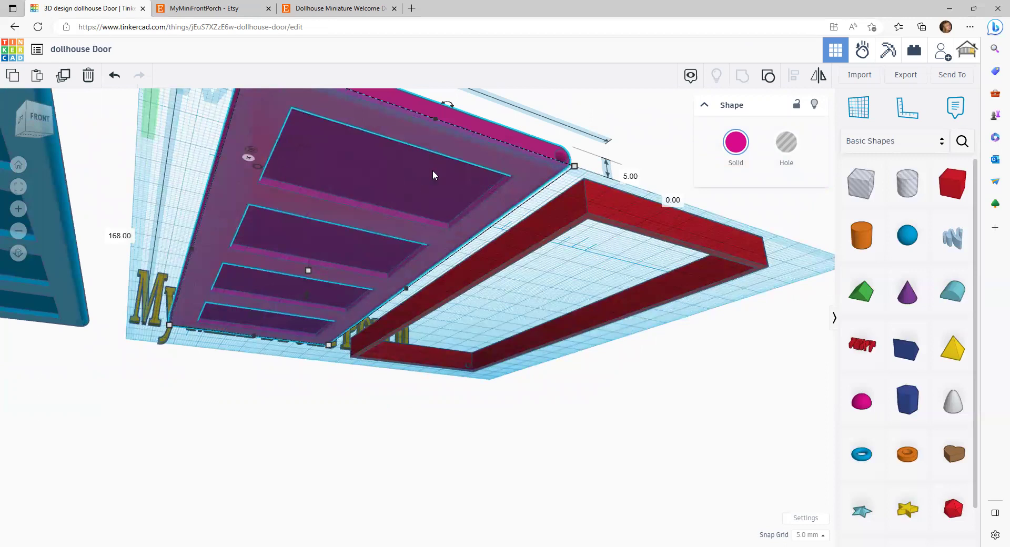
right_drag(361, 130, 328, 302)
right_drag(216, 221, 301, 277)
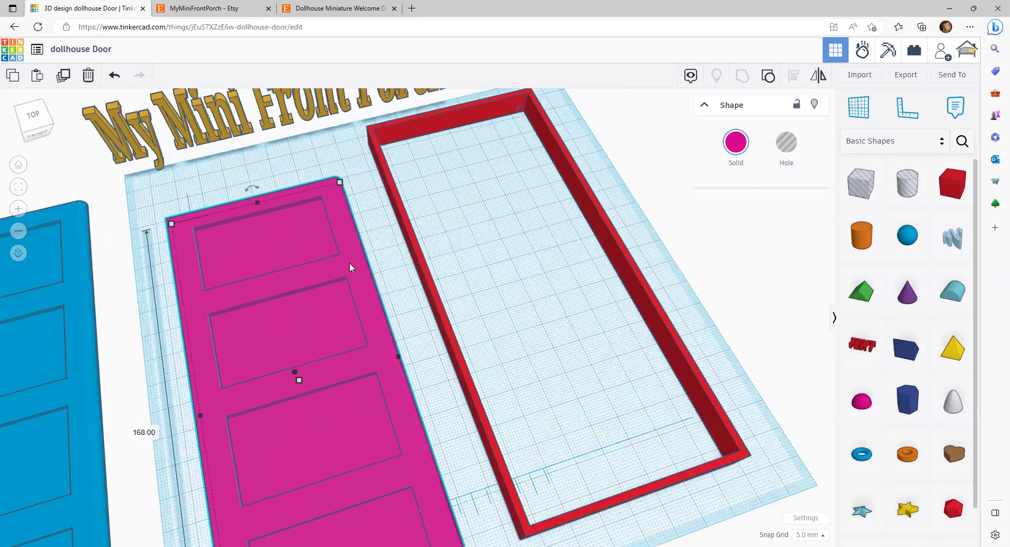
- Move the magenta door inside the red frame and align the two to their centres in both length and width
drag(349, 263, 548, 171)
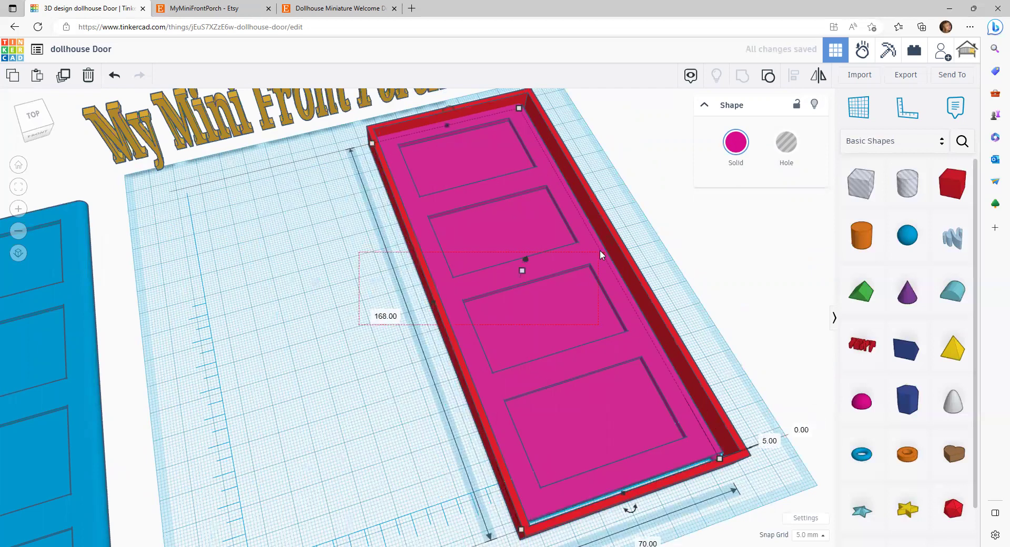
shift+click(600, 250)
key(l)
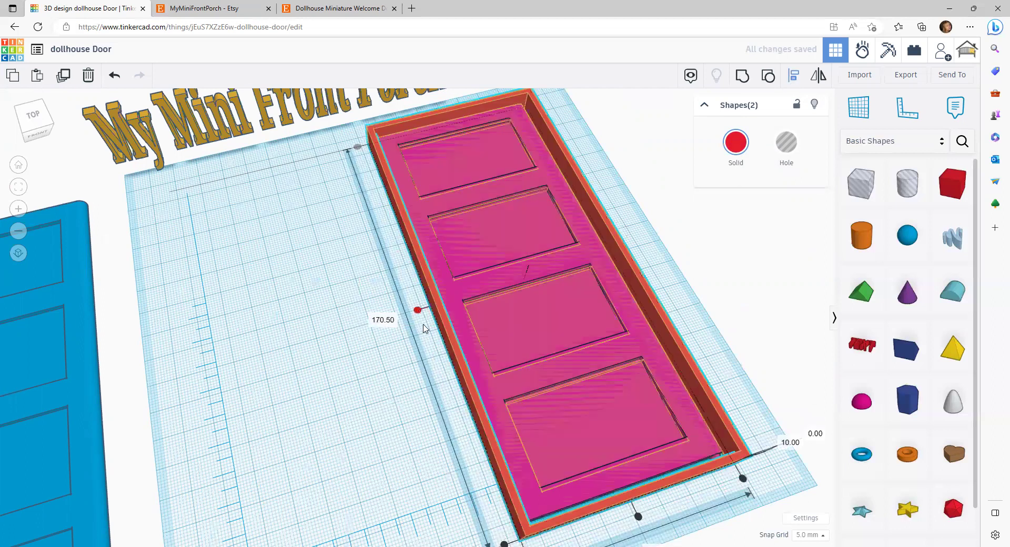
click(424, 324)
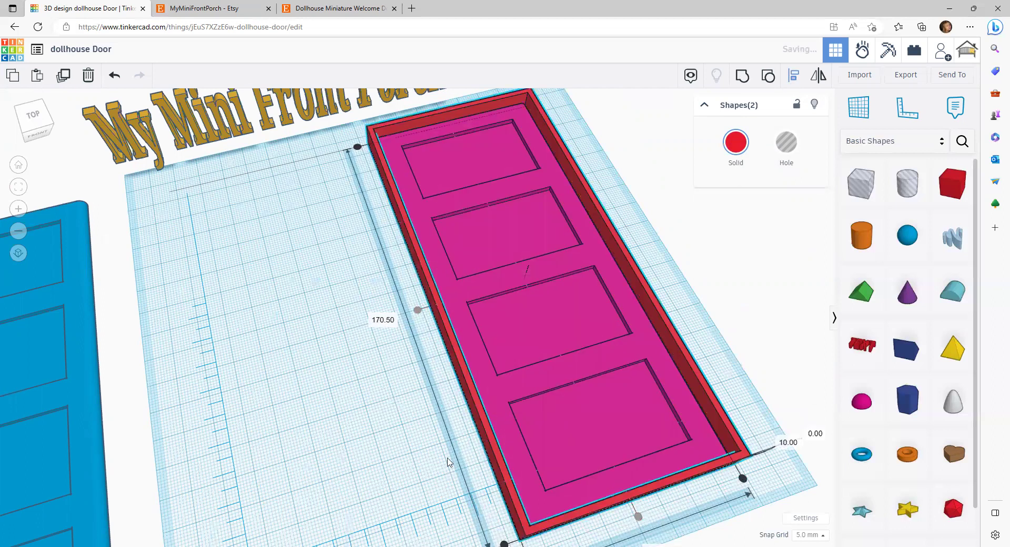
right_drag(448, 458, 409, 500)
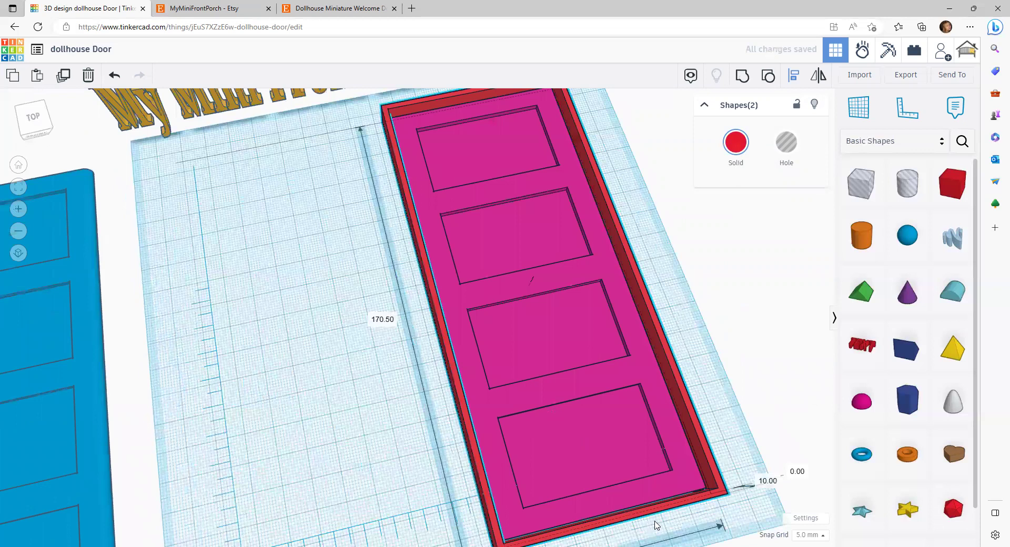
right_drag(655, 523, 631, 236)
scroll(662, 230, down, 1)
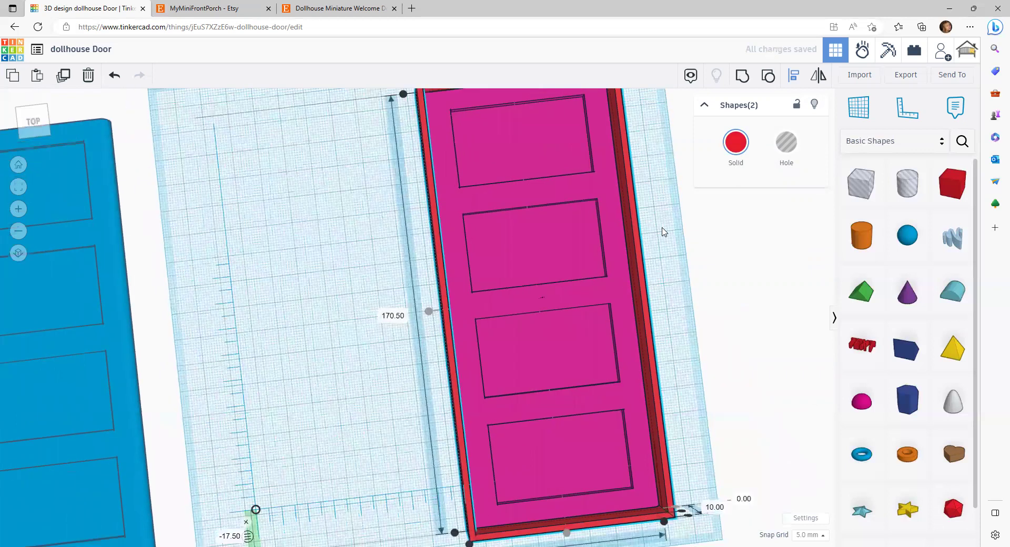
scroll(662, 232, down, 2)
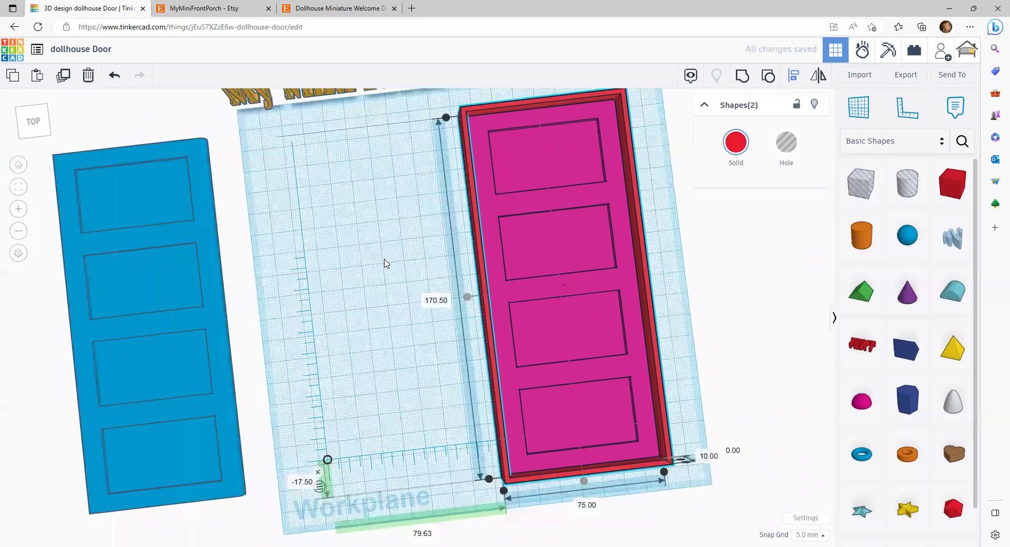
click(383, 263)
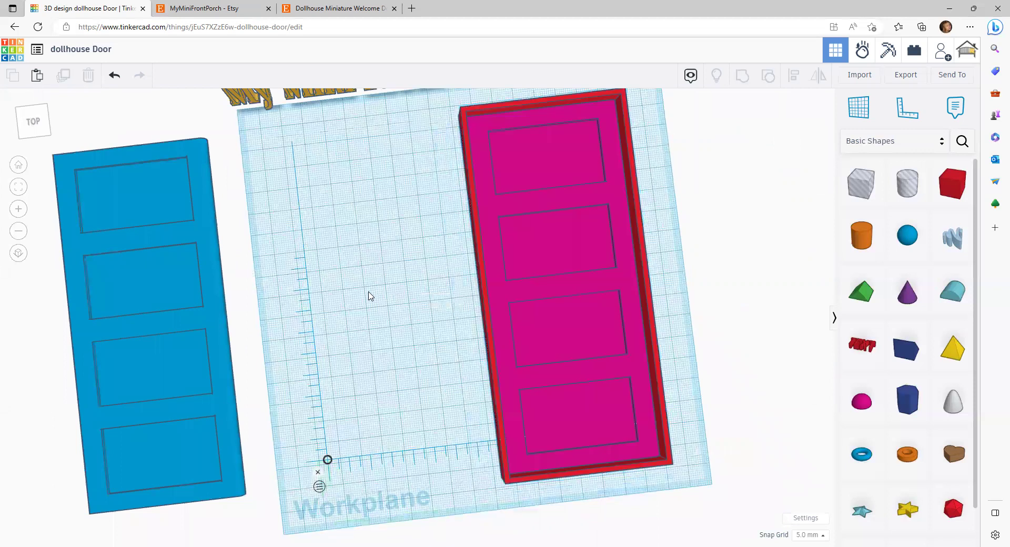
- Examine how the magenta door sits within the red frame, from above and from an angle
middle_drag(383, 306, 339, 333)
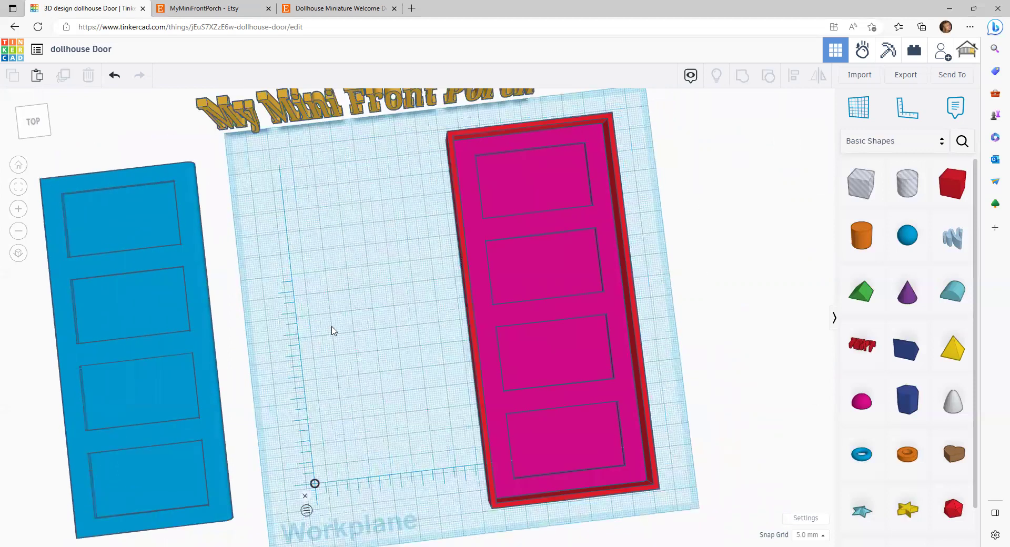
scroll(332, 318, up, 1)
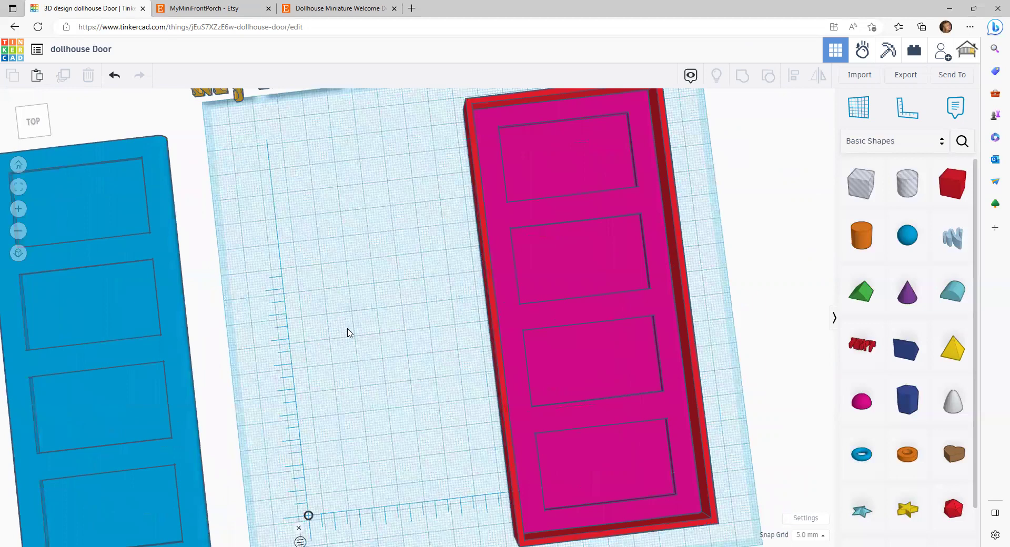
scroll(316, 328, up, 2)
middle_drag(285, 355, 282, 361)
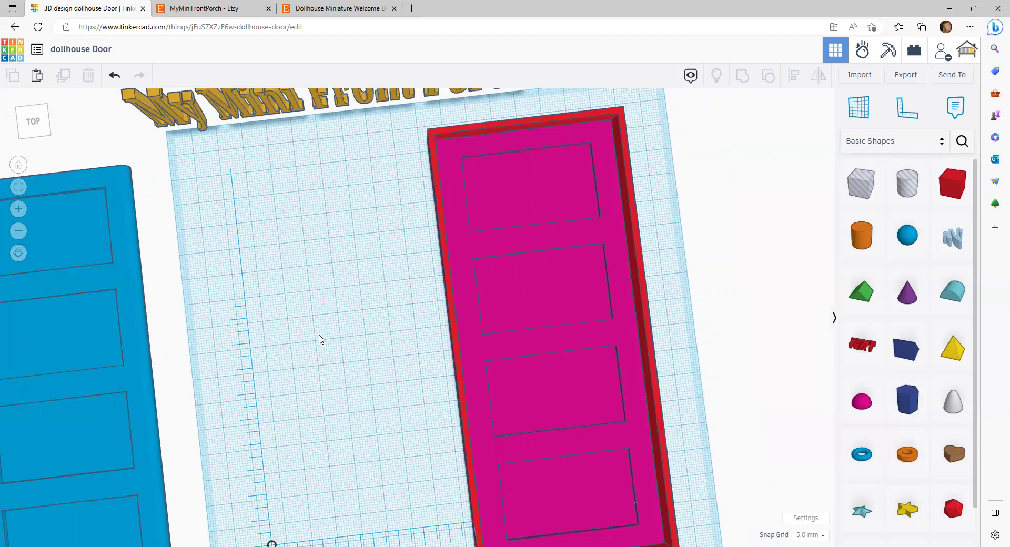
middle_drag(337, 345, 259, 367)
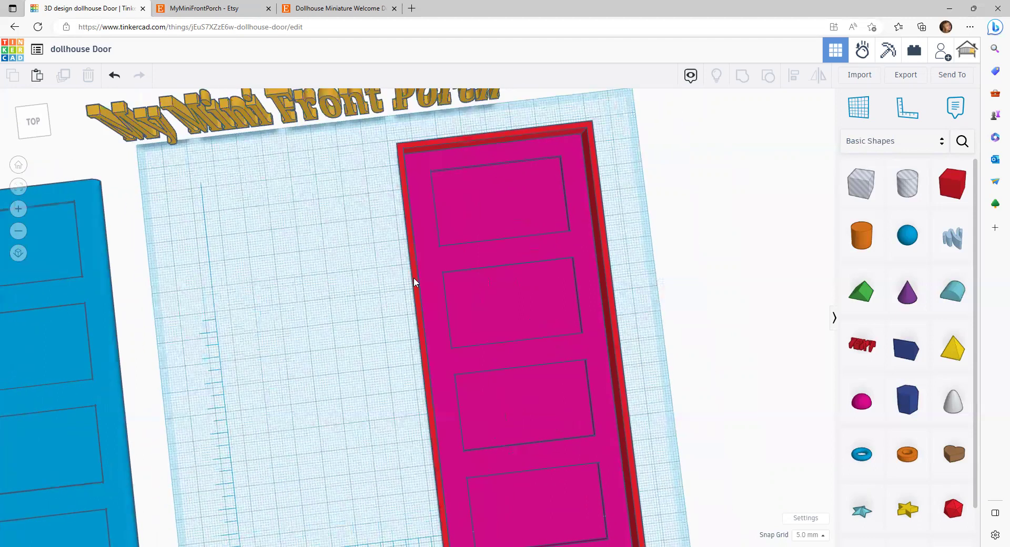
scroll(402, 278, down, 1)
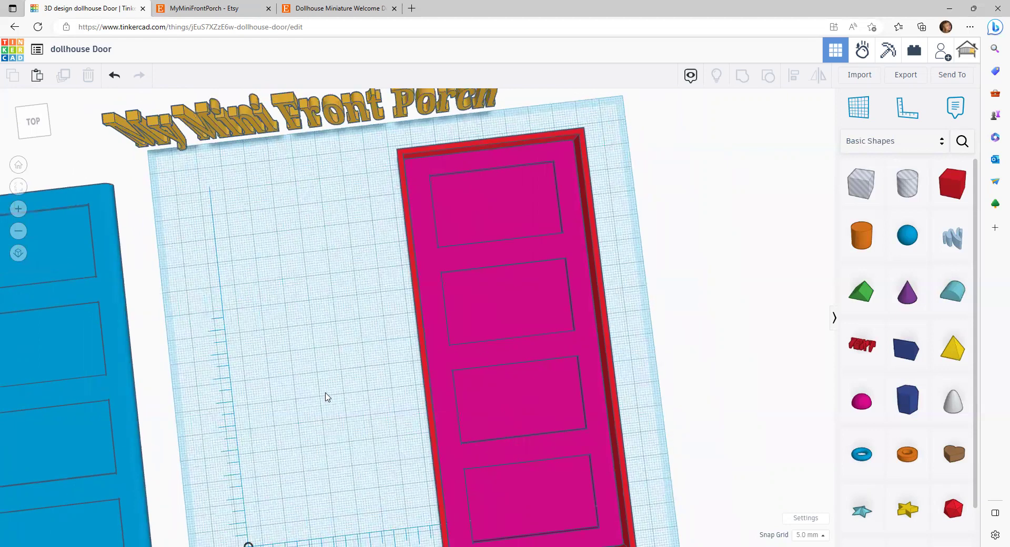
right_drag(326, 394, 347, 375)
right_drag(380, 342, 332, 353)
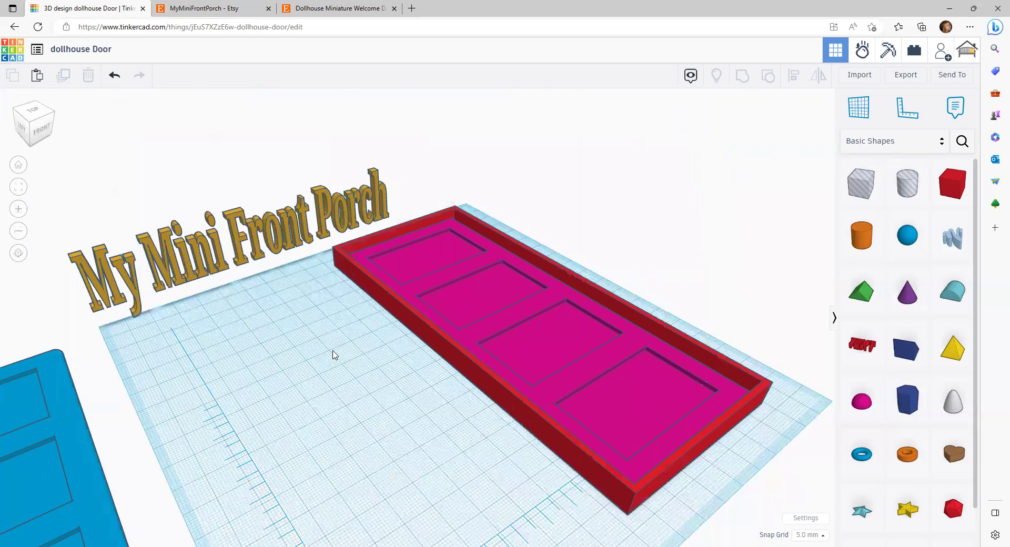